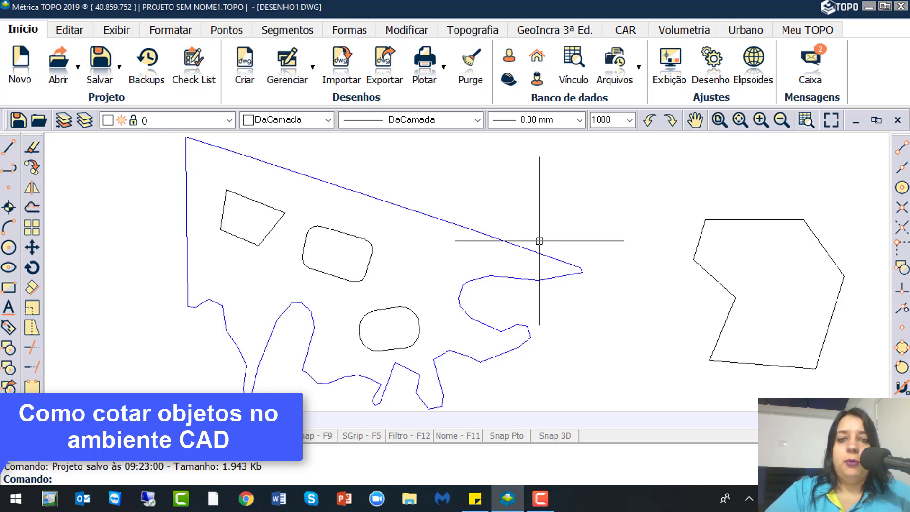
# - Start the point dimensioning command with UTM georeferencing: SIRGAS2000, Sul/Oeste, 45º00 Fuso 23 and all decimal places
pyautogui.click(480, 32)
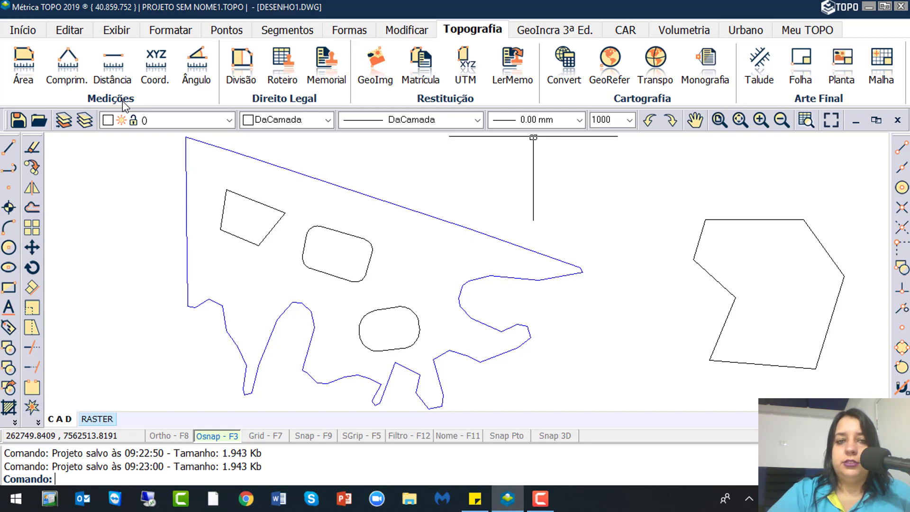
pyautogui.click(285, 31)
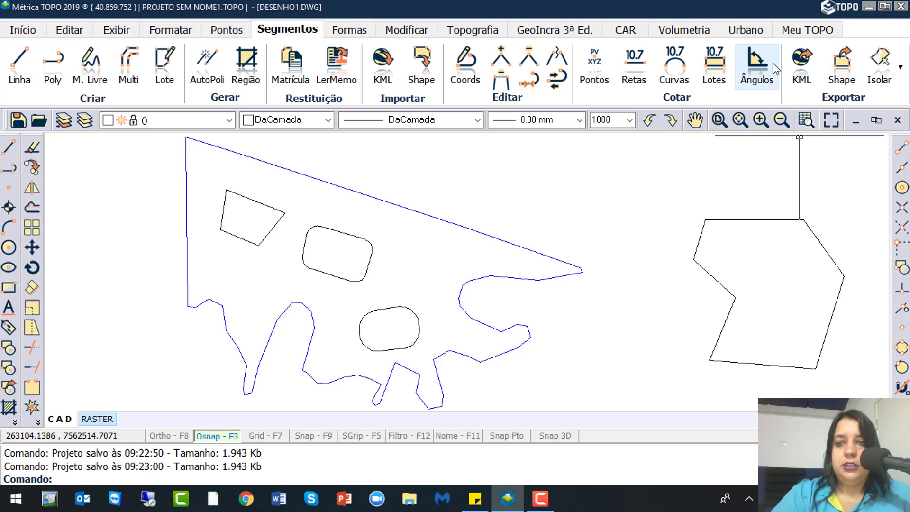
pyautogui.click(596, 76)
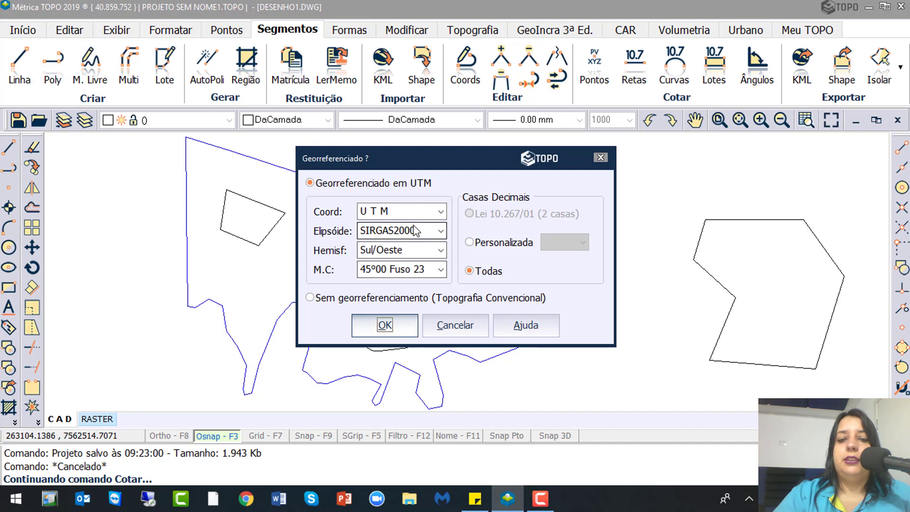
pyautogui.click(383, 332)
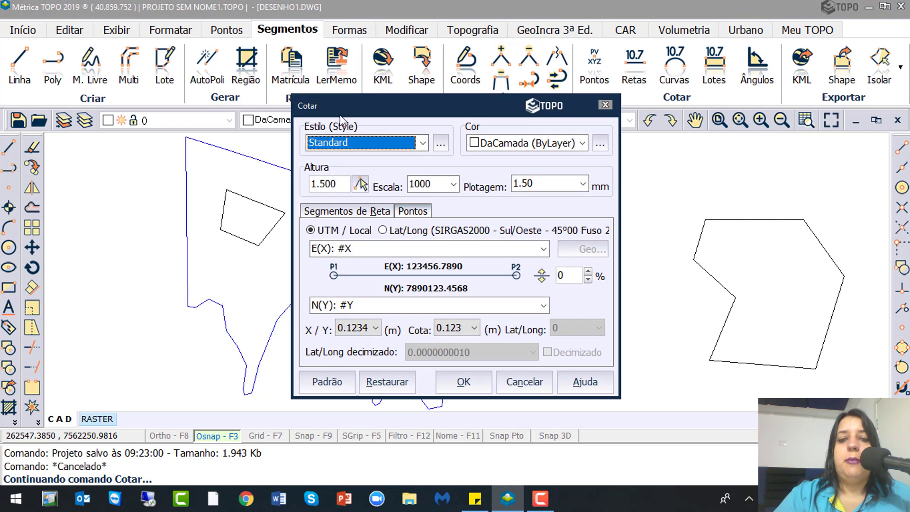
# - Set the plotted text height of the point labels to 2.5 mm
pyautogui.click(310, 112)
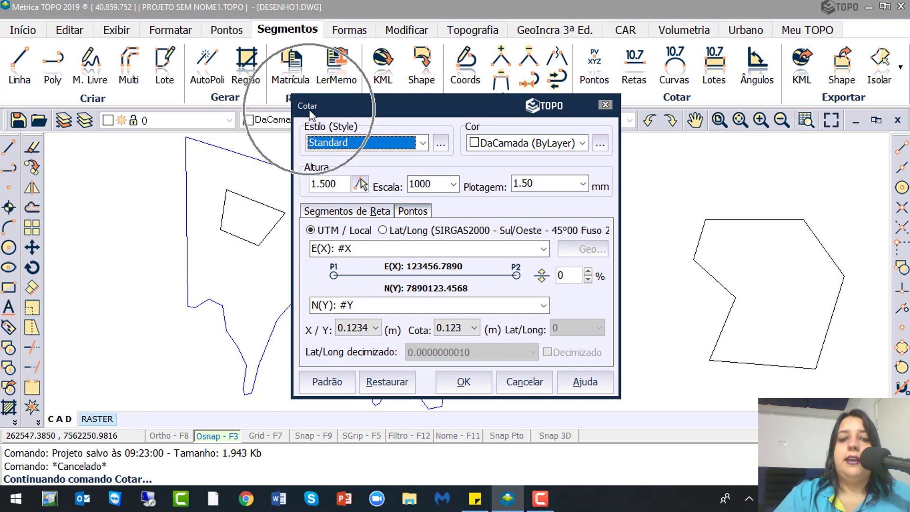
pyautogui.press('ctrl')
pyautogui.press('ctrl')
pyautogui.press('ctrl')
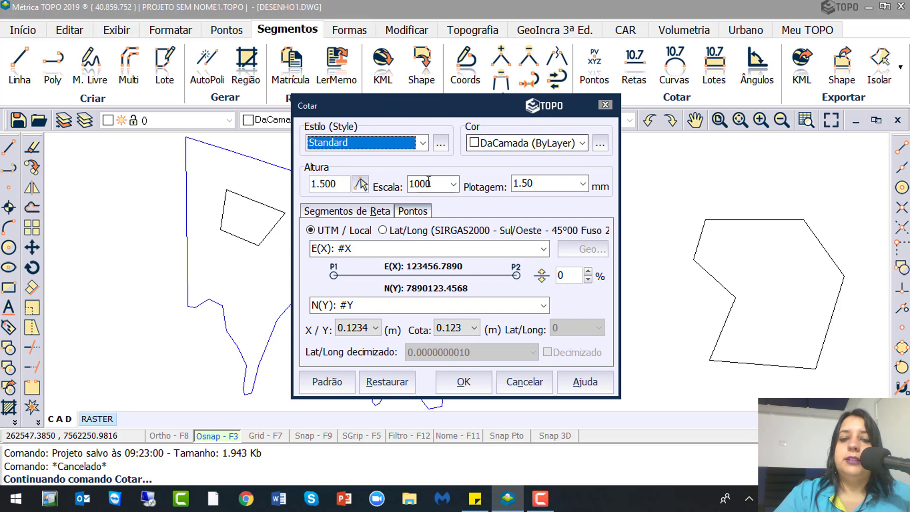
pyautogui.doubleClick(546, 181)
pyautogui.write('2.5')
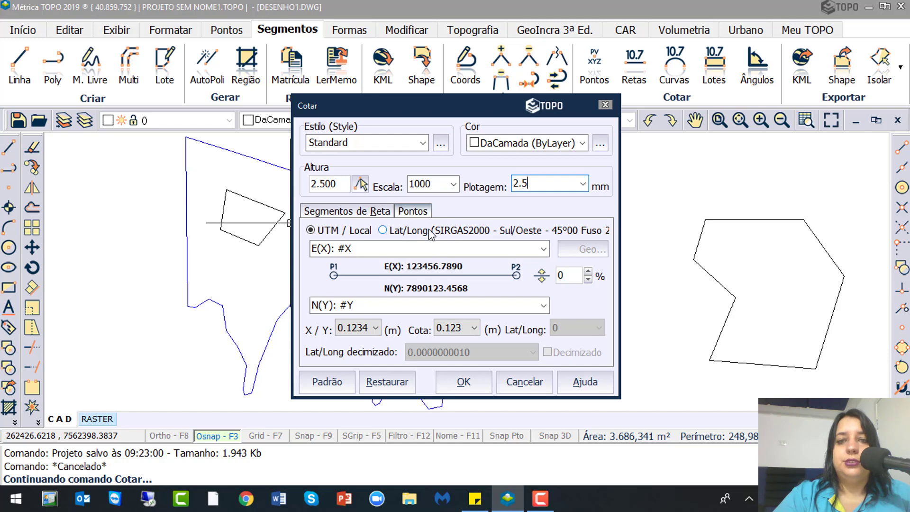
# - Compare the UTM / Local and Lat/Long label formats, checking the Lat/Long georeferencing and decimal-place settings
pyautogui.click(408, 233)
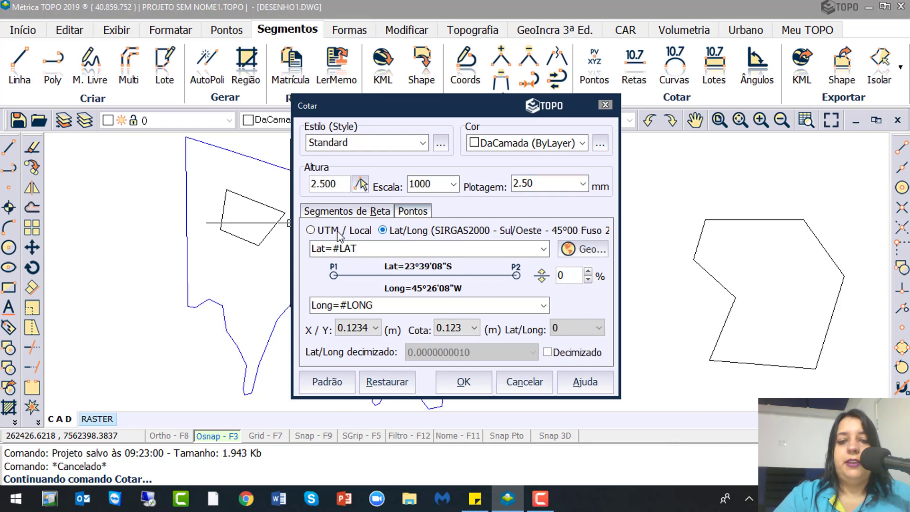
pyautogui.click(318, 234)
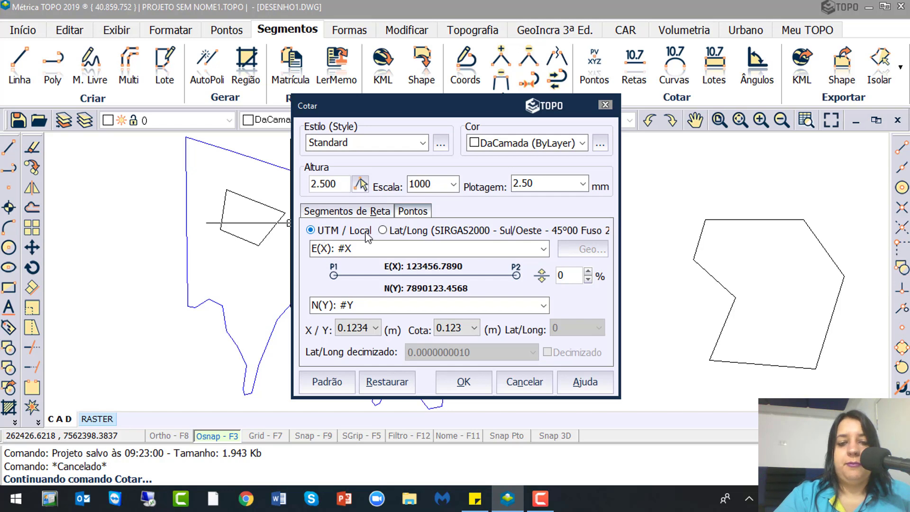
pyautogui.click(398, 233)
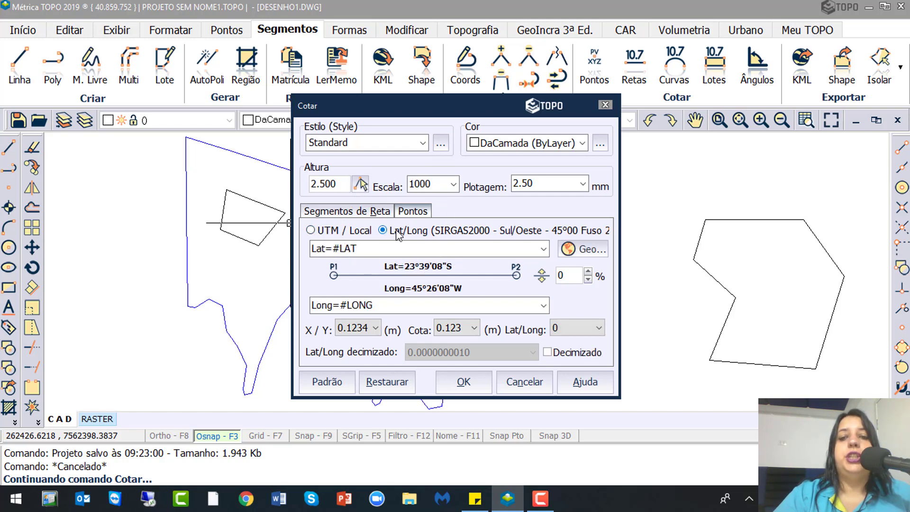
pyautogui.click(583, 250)
pyautogui.press('ctrl')
pyautogui.press('ctrl')
pyautogui.press('ctrl')
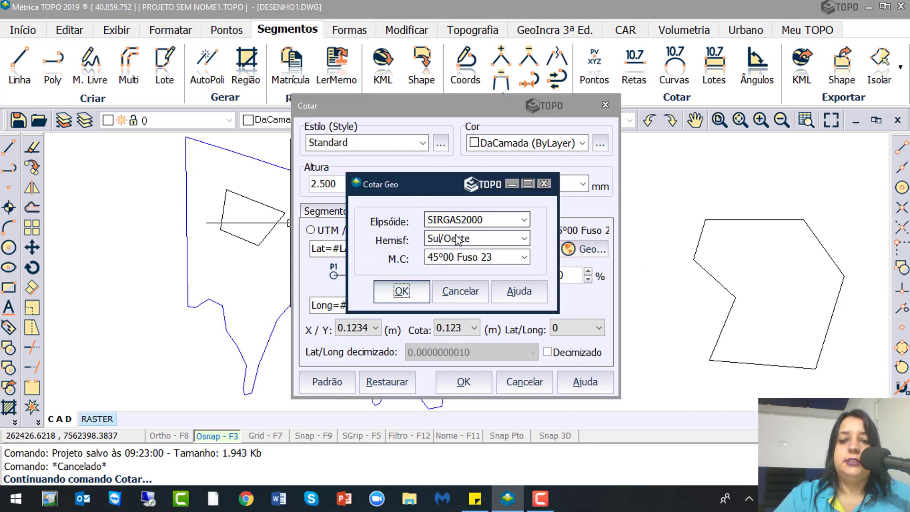
pyautogui.click(401, 291)
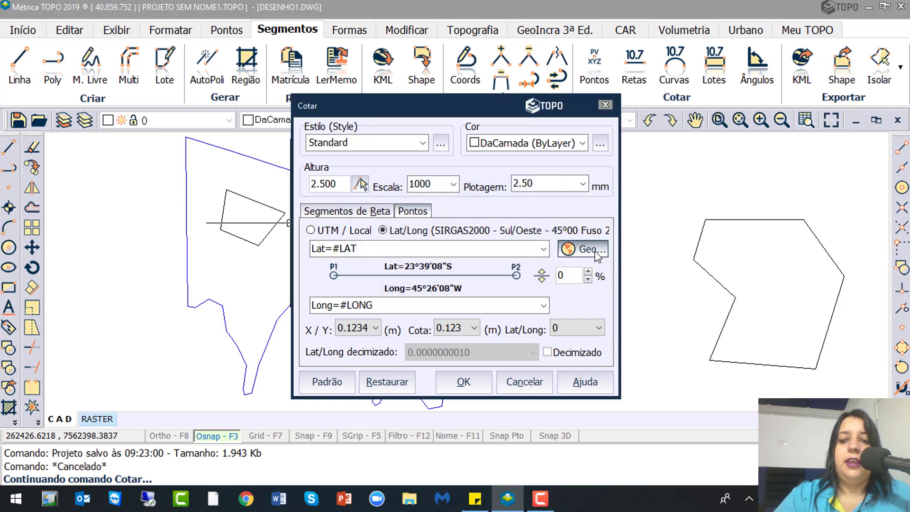
pyautogui.press('ctrl')
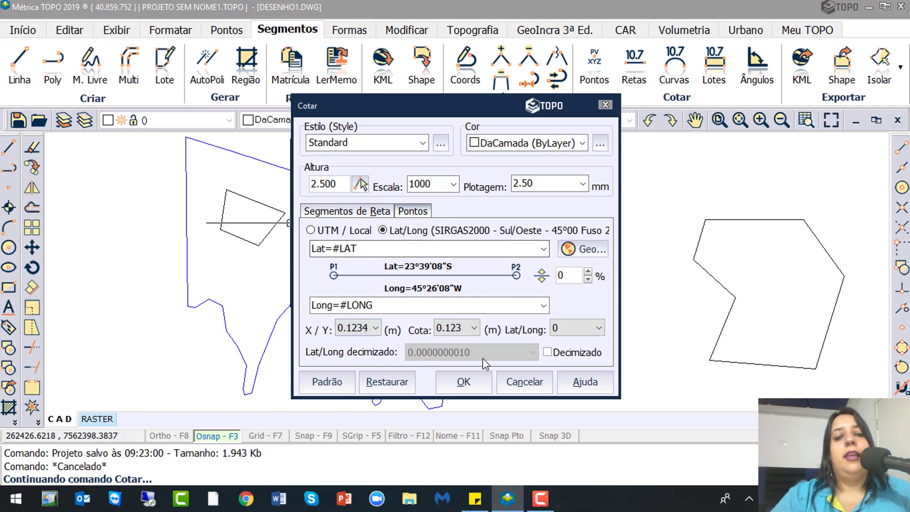
pyautogui.press('ctrl')
pyautogui.press('ctrl')
pyautogui.press('ctrl')
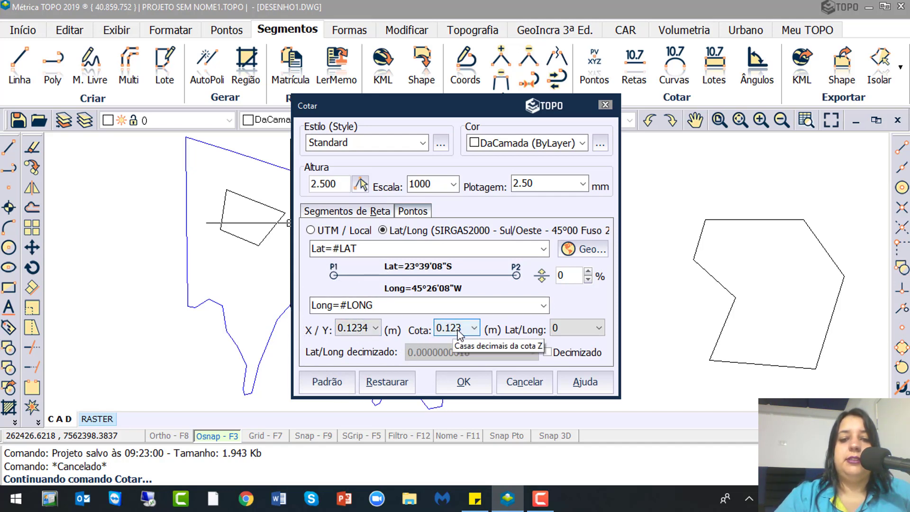
pyautogui.press('ctrl')
pyautogui.press('ctrl')
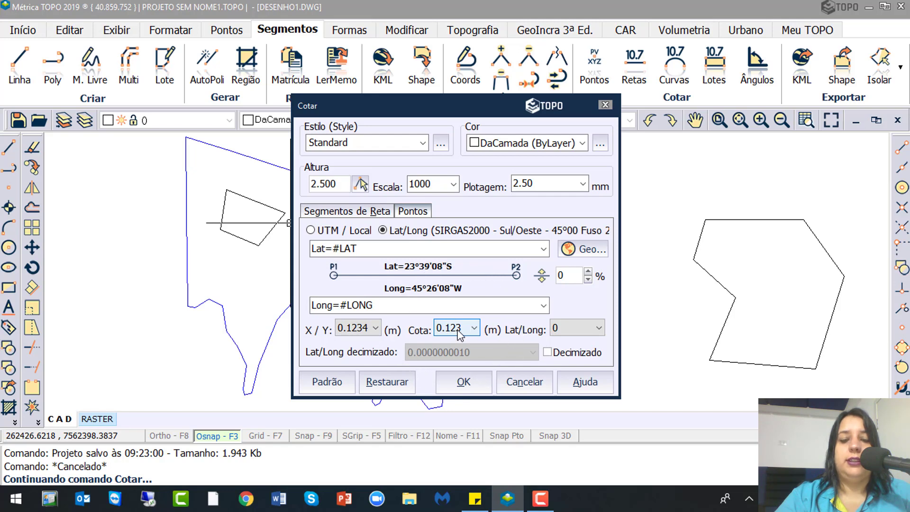
pyautogui.press('ctrl')
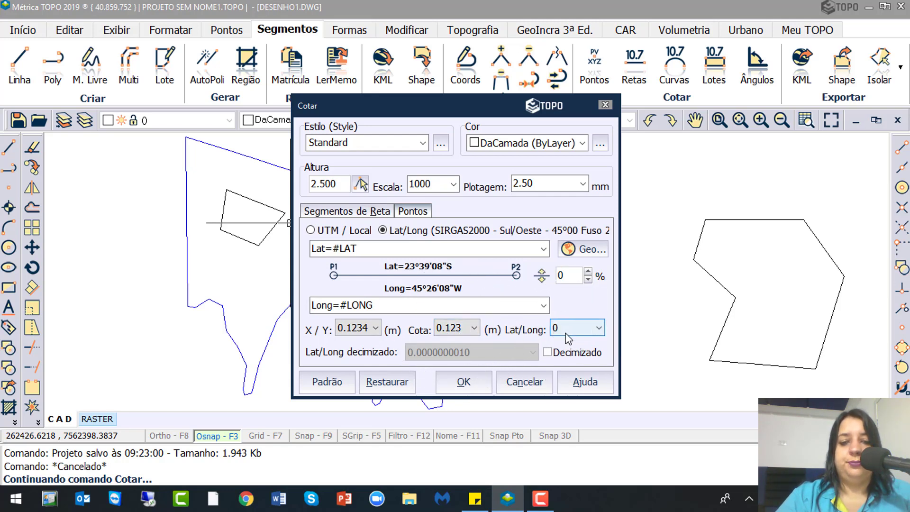
# - Choose UTM / Local coordinates and label the small quadrilateral's upper-left vertex, with the text horizontal above it using Ortho
pyautogui.click(348, 234)
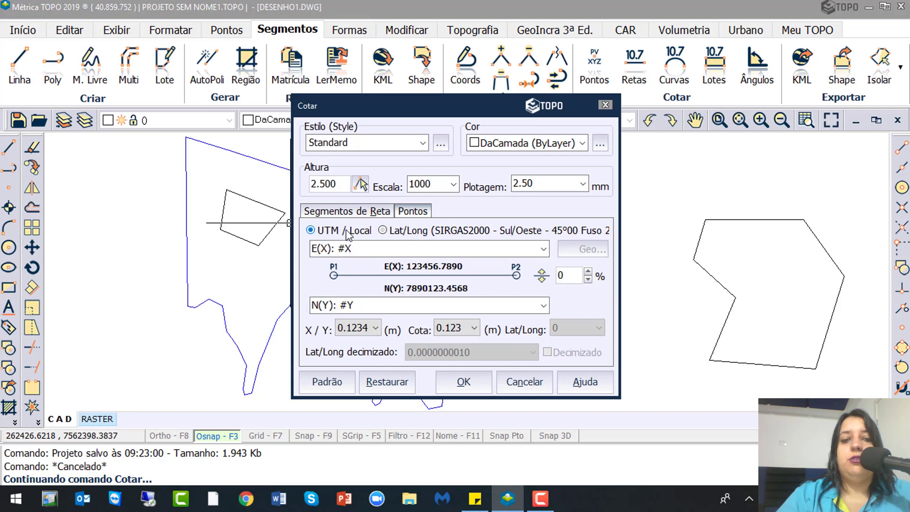
pyautogui.click(464, 382)
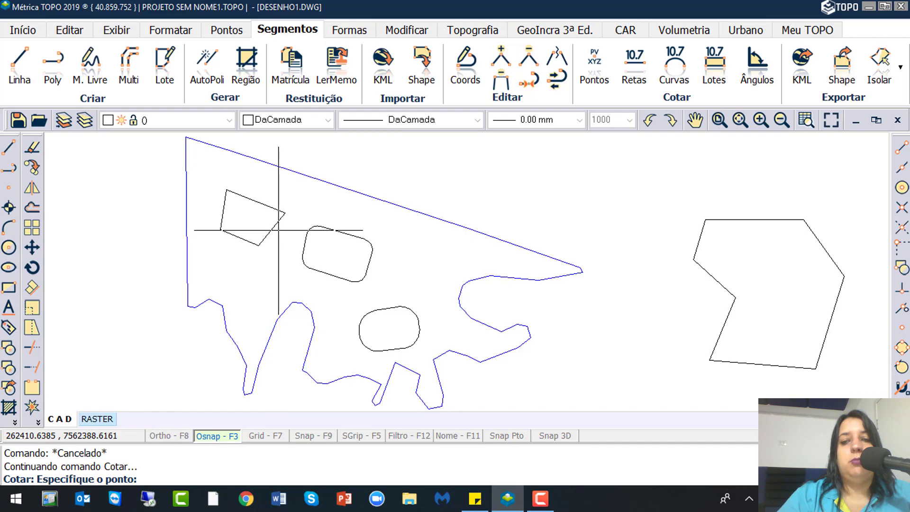
pyautogui.scroll(5, 366, 309)
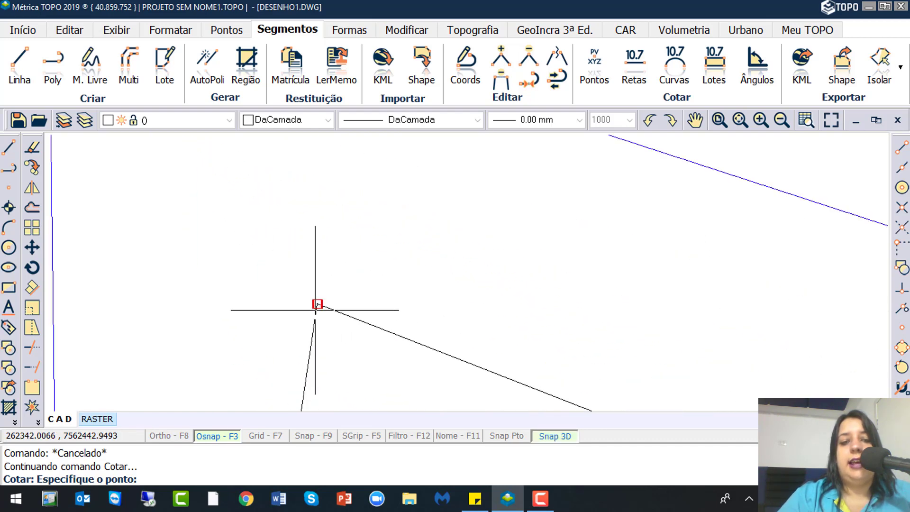
pyautogui.press('ctrl')
pyautogui.press('ctrl')
pyautogui.press('ctrl')
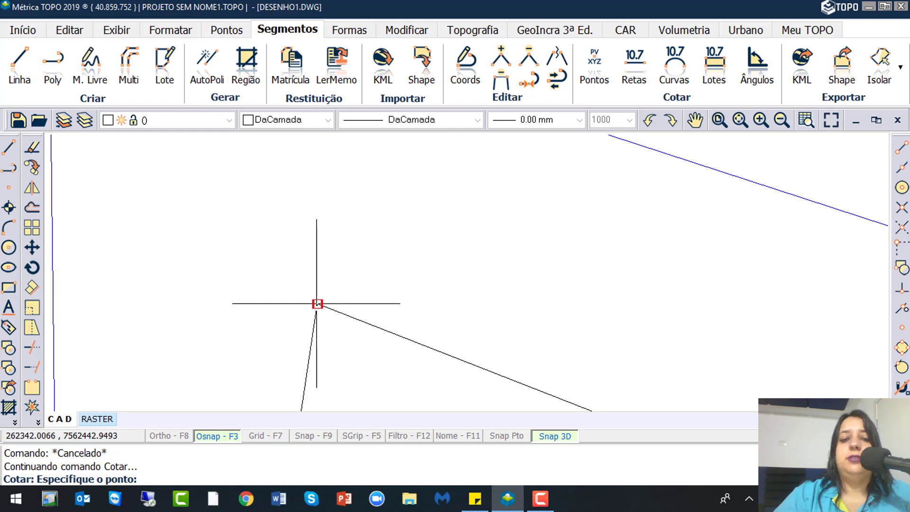
pyautogui.click(317, 304)
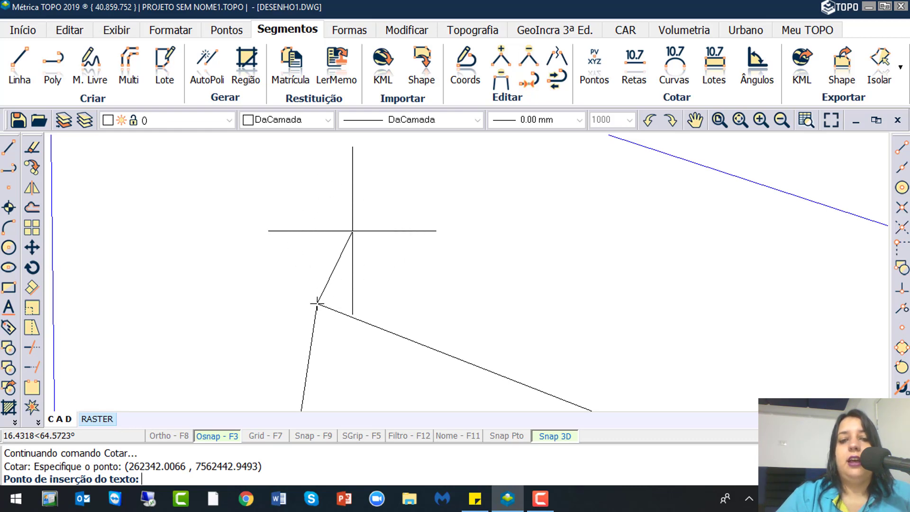
pyautogui.click(353, 231)
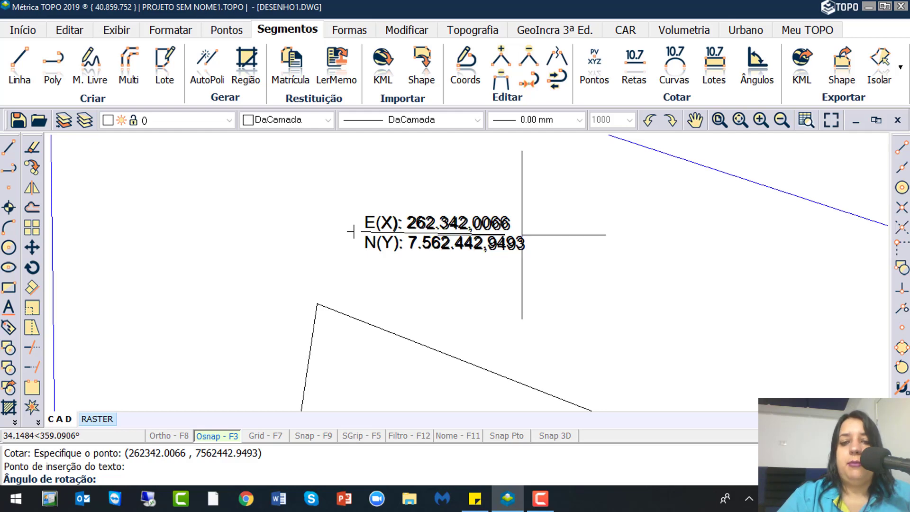
pyautogui.click(168, 436)
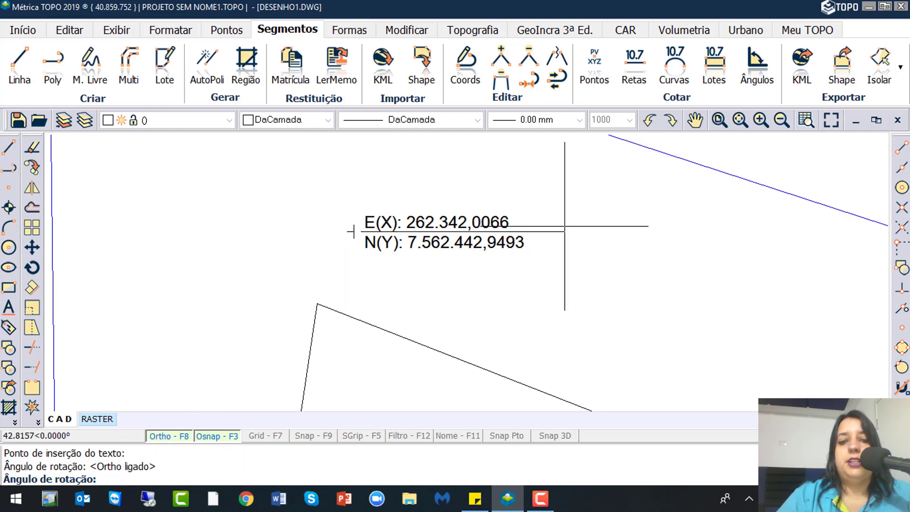
pyautogui.click(564, 227)
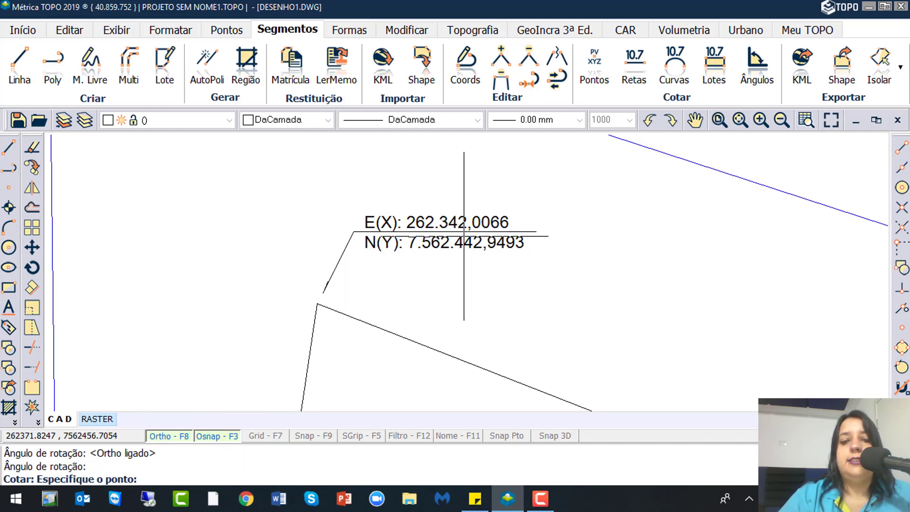
# - Label the quadrilateral's right vertex with its UTM coordinates, placing the text horizontally above and to its right, and end the labelling
pyautogui.scroll(-2, 488, 315)
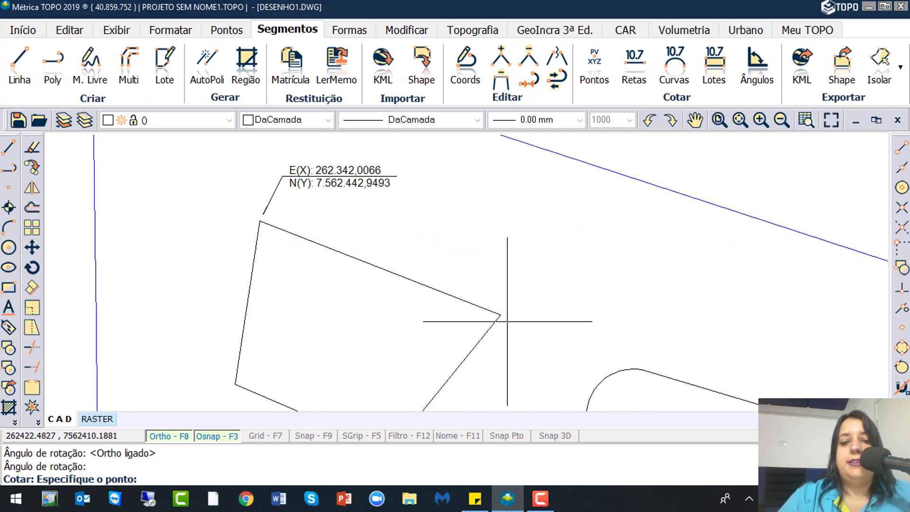
pyautogui.click(498, 314)
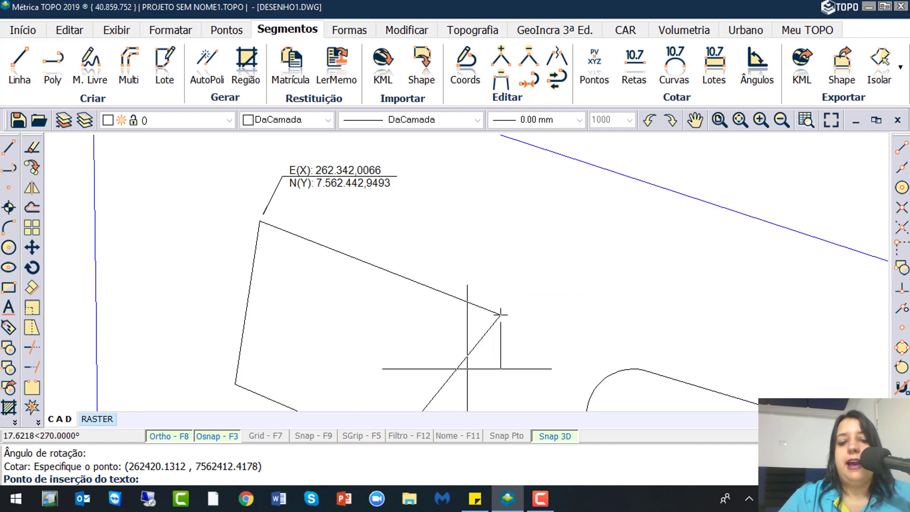
pyautogui.press('F8')
pyautogui.click(530, 280)
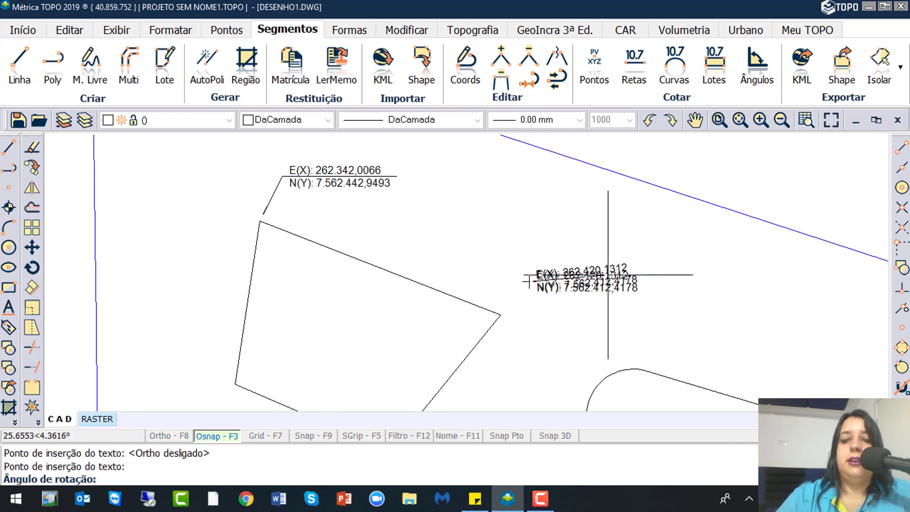
pyautogui.press('F8')
pyautogui.click(623, 275)
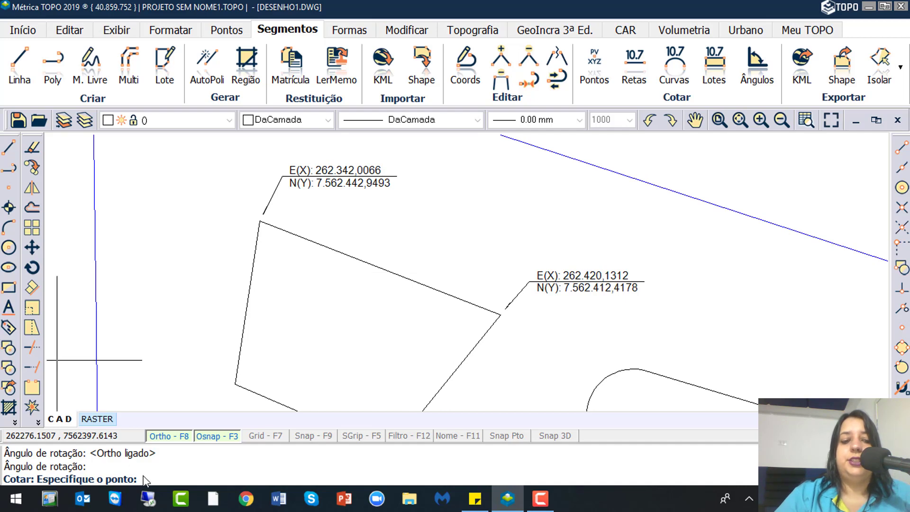
pyautogui.press('ctrl')
pyautogui.press('ctrl')
pyautogui.press('ctrl')
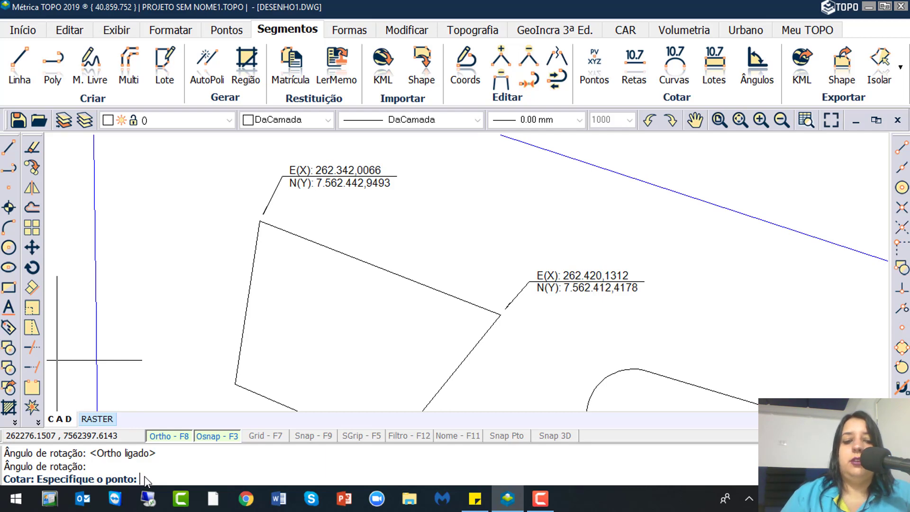
pyautogui.press('Escape')
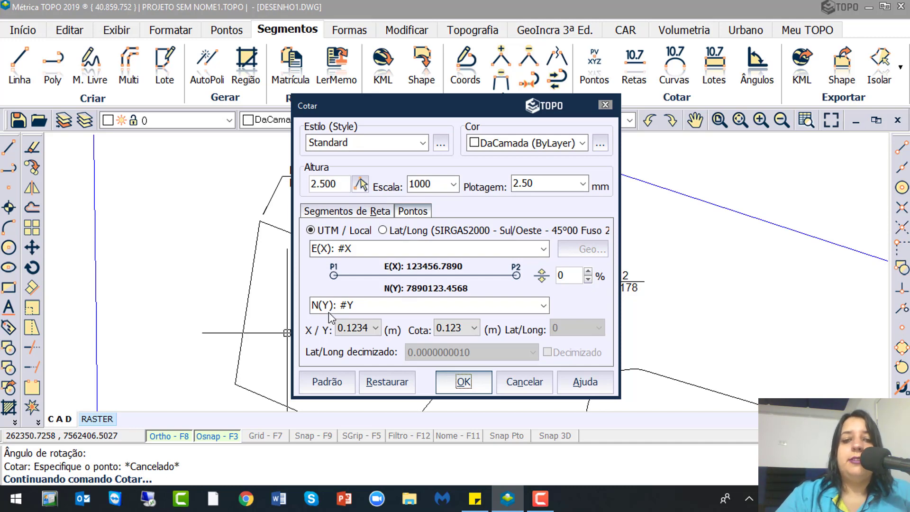
# - Switch the point labels to Lat/Long without Decimizado and set the Lat/Long precision to 0.123
pyautogui.click(388, 231)
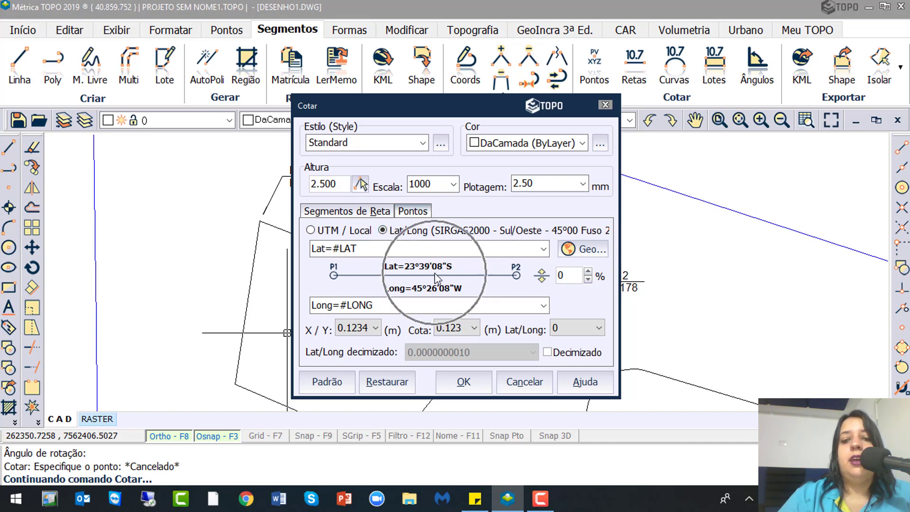
pyautogui.click(548, 353)
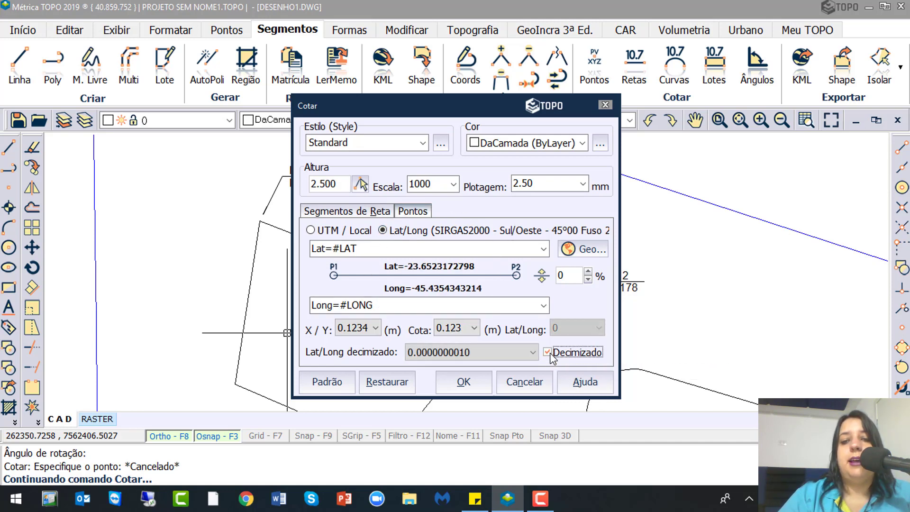
pyautogui.click(449, 355)
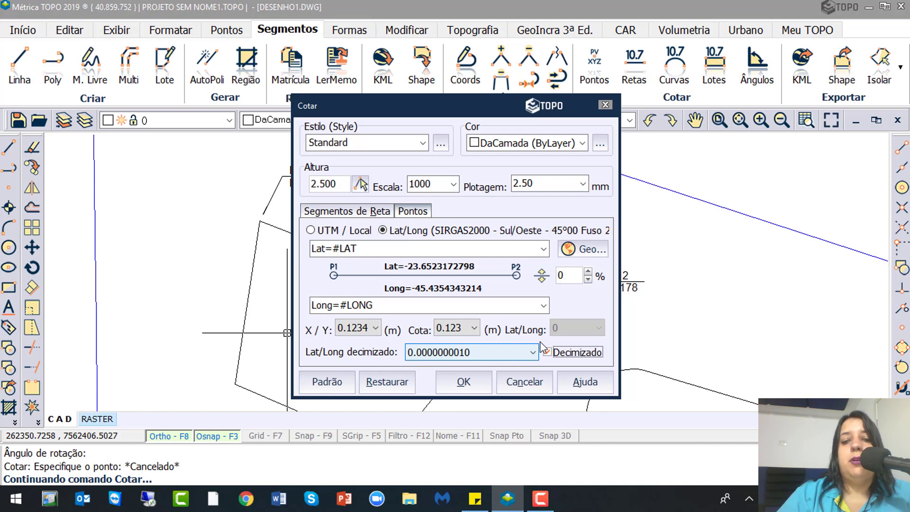
pyautogui.click(552, 356)
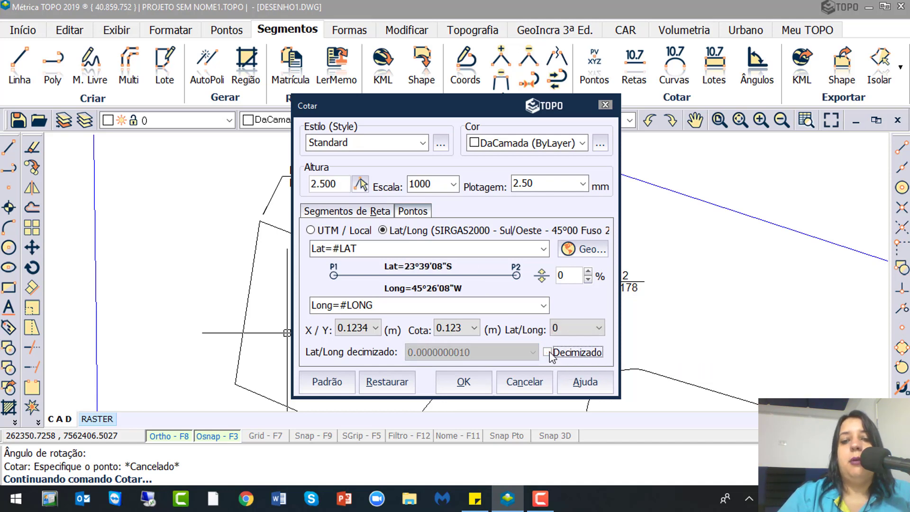
pyautogui.click(571, 327)
pyautogui.click(569, 379)
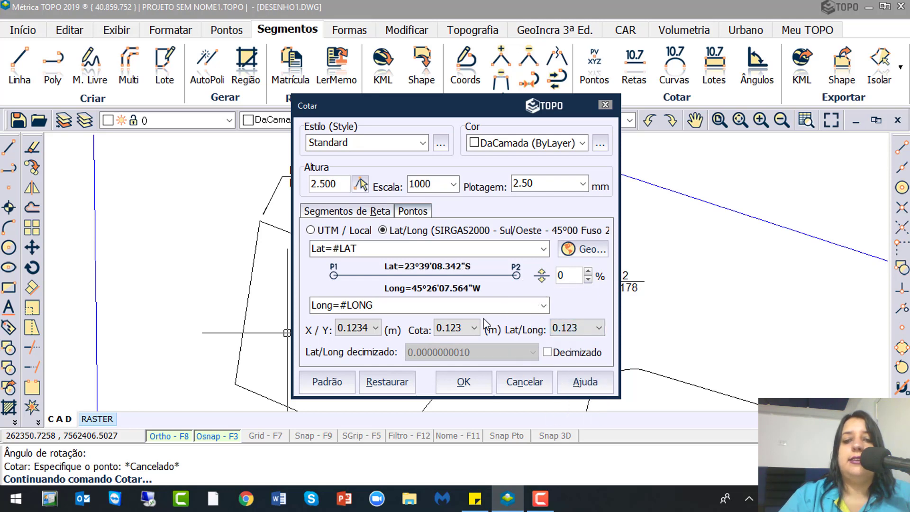
# - Accept the Lat/Long settings and label the quadrilateral's upper-left vertex, placing the text horizontally to its right with Ortho off for the leader
pyautogui.click(457, 276)
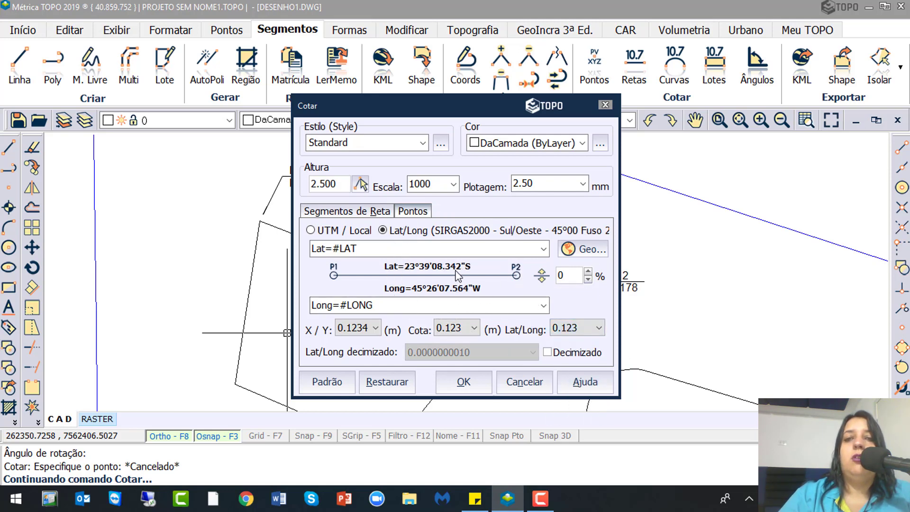
pyautogui.click(462, 381)
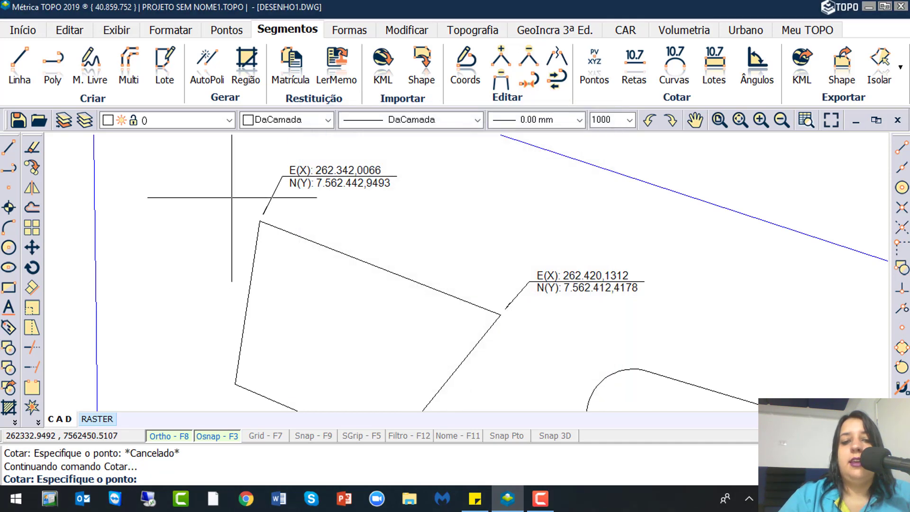
pyautogui.click(259, 221)
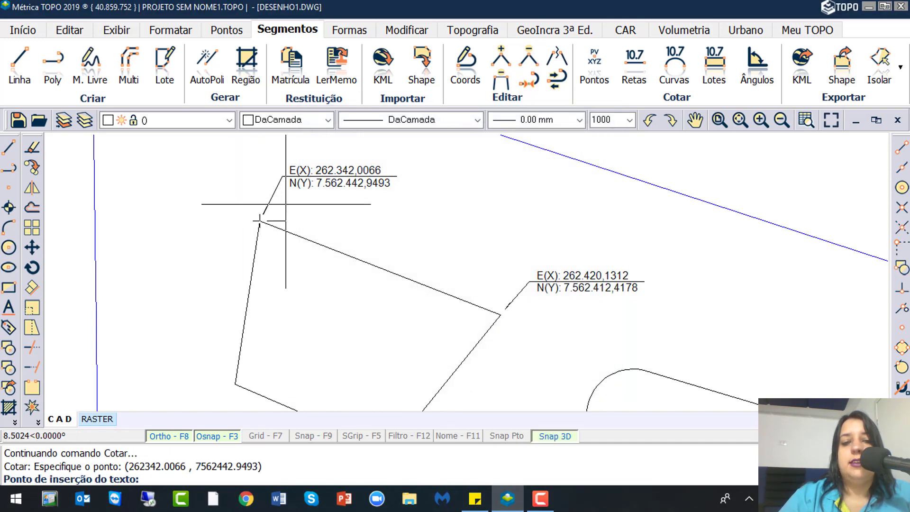
pyautogui.click(184, 437)
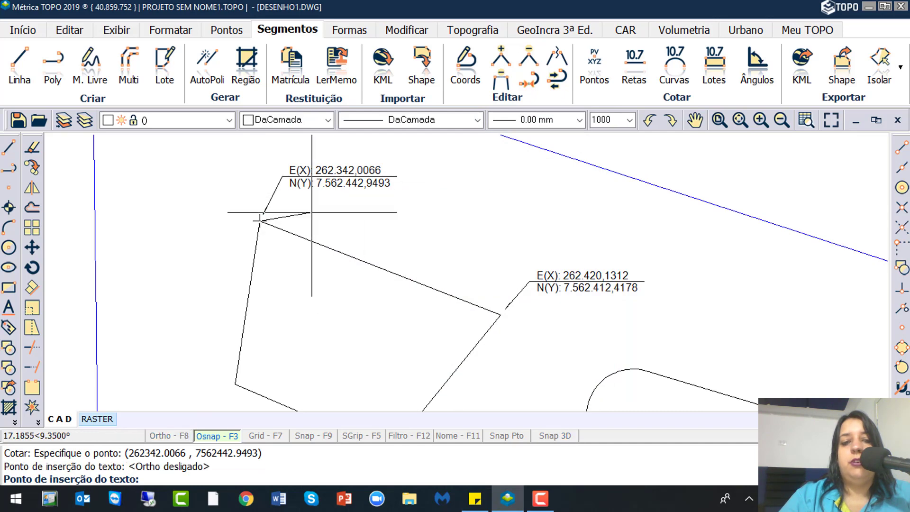
pyautogui.click(294, 219)
pyautogui.click(423, 218)
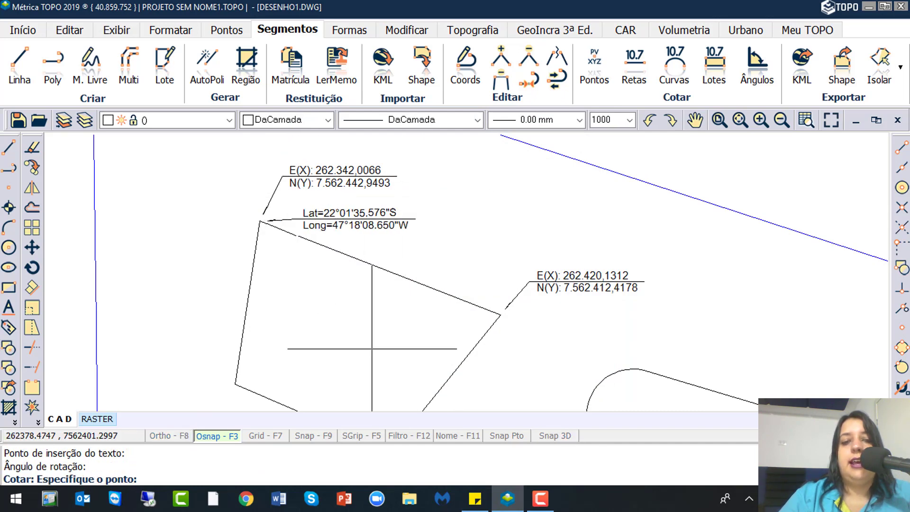
# - Label the quadrilateral's lower-left vertex with Lat/Long, placing the text inside the shape and aligning it horizontally with Ortho
pyautogui.click(235, 384)
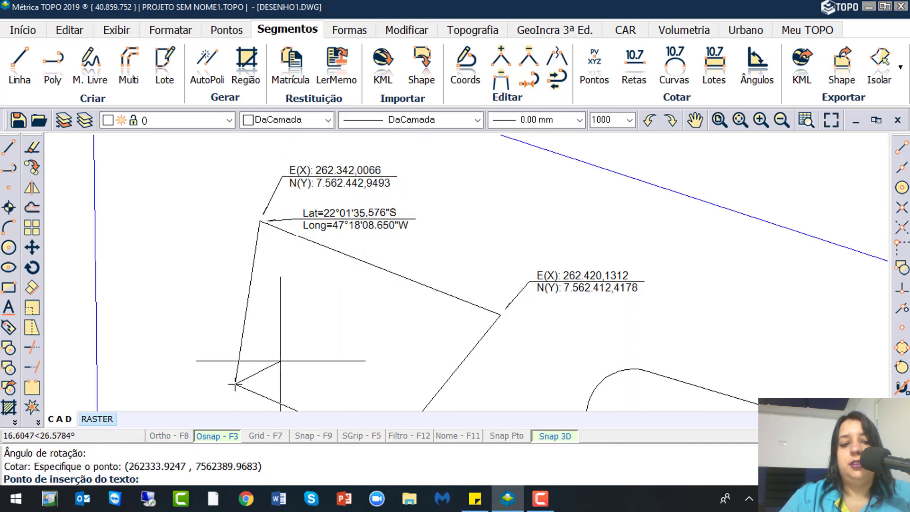
pyautogui.click(253, 364)
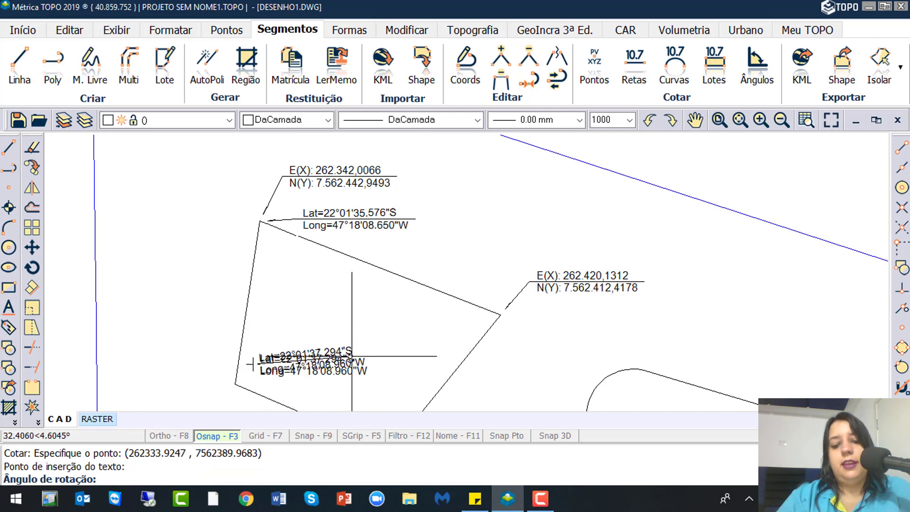
pyautogui.press('F8')
pyautogui.click(374, 362)
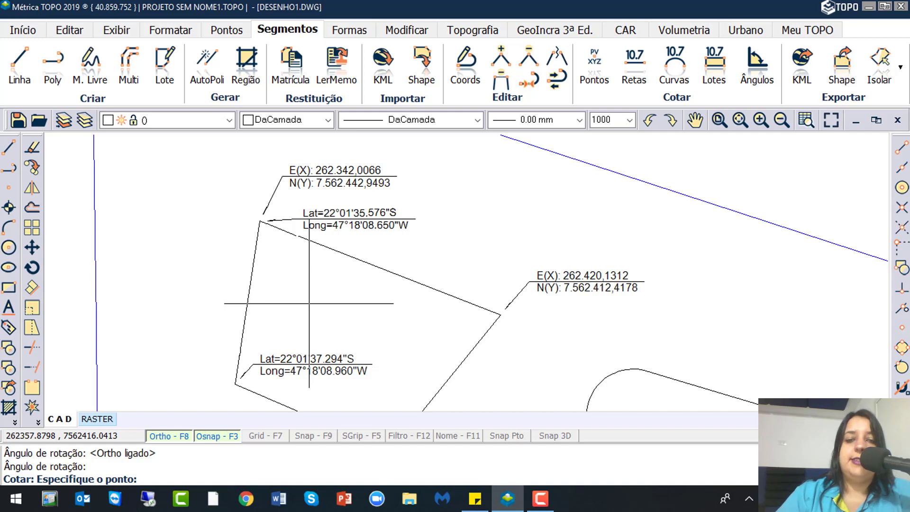
# - Label the blue boundary's upper-left corner with Lat/Long, with a free-angled leader and horizontal text above it, and end the labelling
pyautogui.scroll(-4, 309, 303)
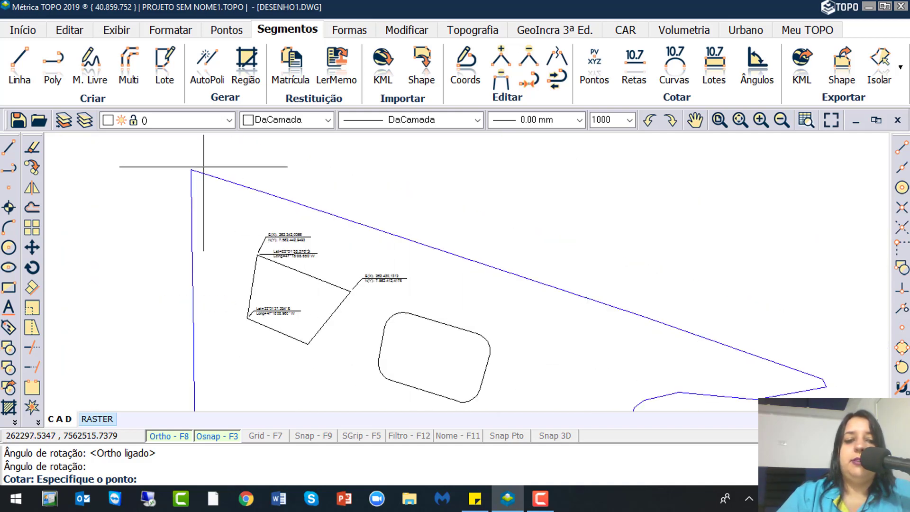
pyautogui.click(191, 169)
pyautogui.scroll(3, 189, 144)
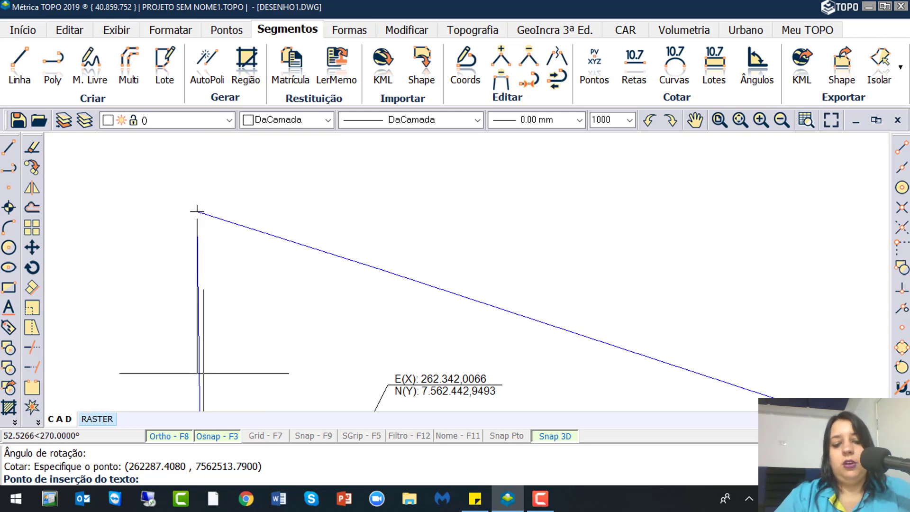
pyautogui.press('F8')
pyautogui.click(218, 178)
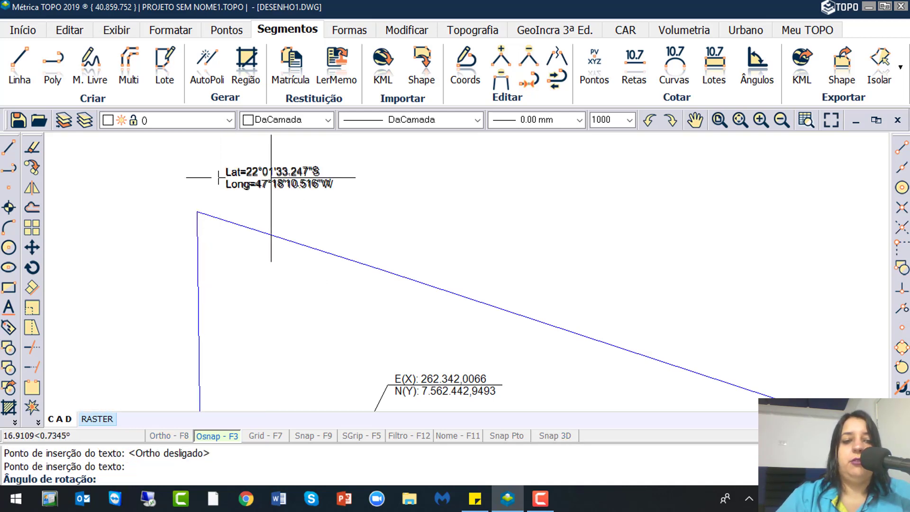
pyautogui.press('F8')
pyautogui.click(326, 176)
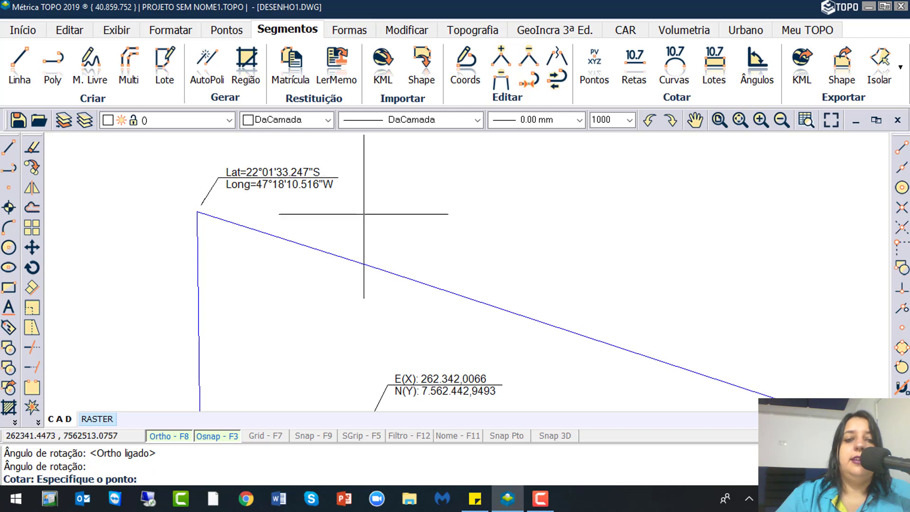
pyautogui.scroll(-3, 302, 177)
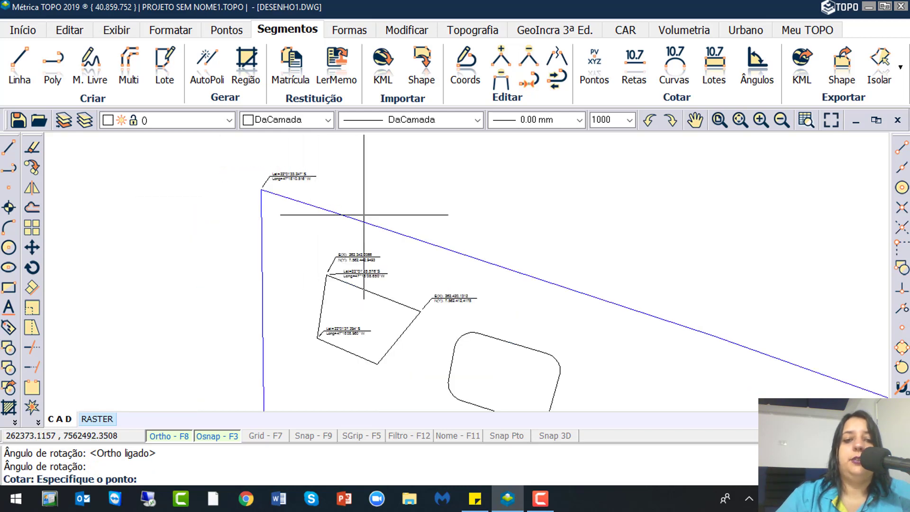
pyautogui.rightClick(374, 190)
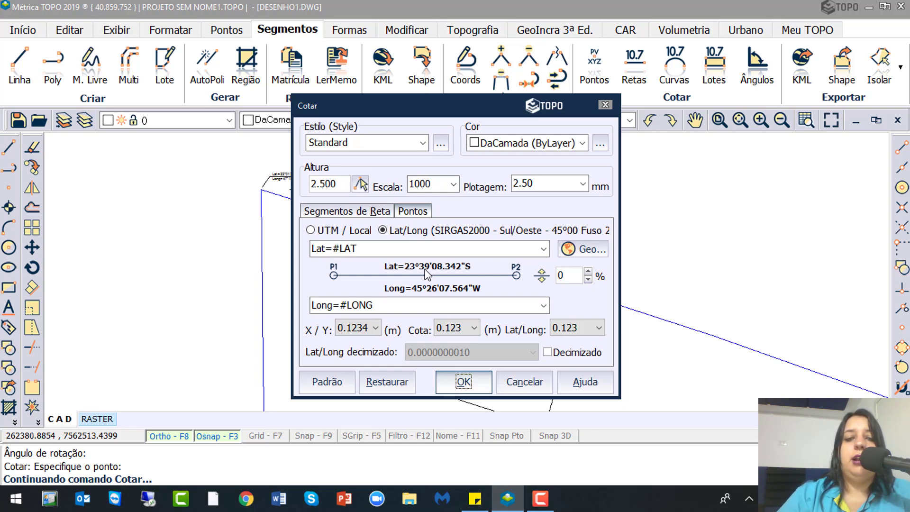
pyautogui.click(524, 381)
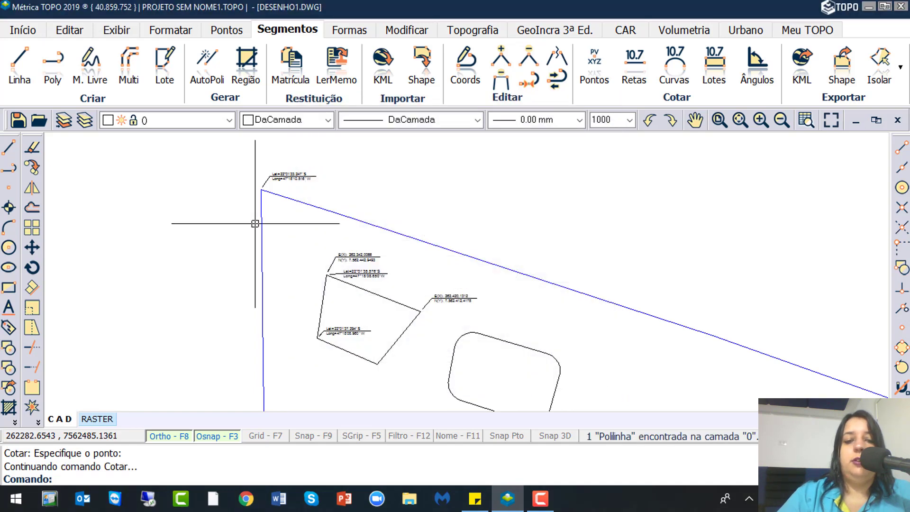
# - Start straight-segment dimensioning with UTM georeferencing in SIRGAS2000, Sul/Oeste, 45º00 Fuso 23, and set the plotted text height to 2.5 mm
pyautogui.scroll(-2, 233, 199)
pyautogui.scroll(2, 270, 278)
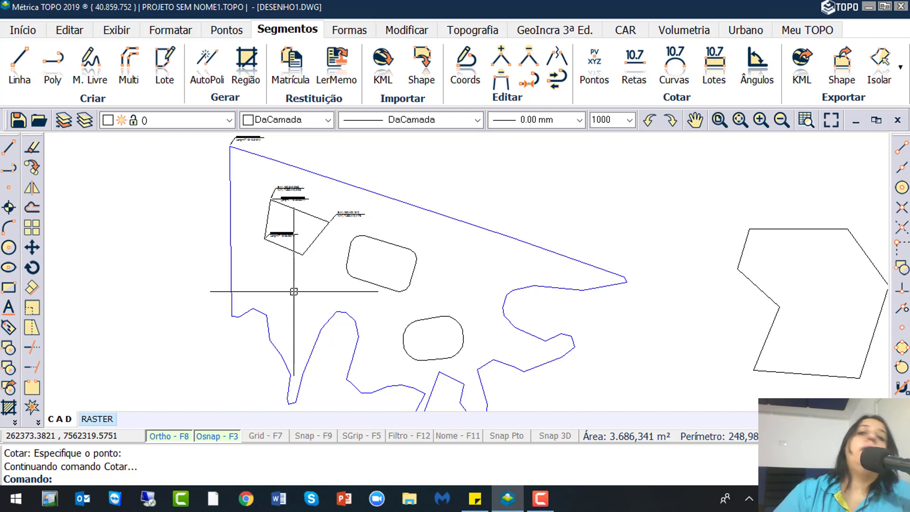
pyautogui.click(638, 70)
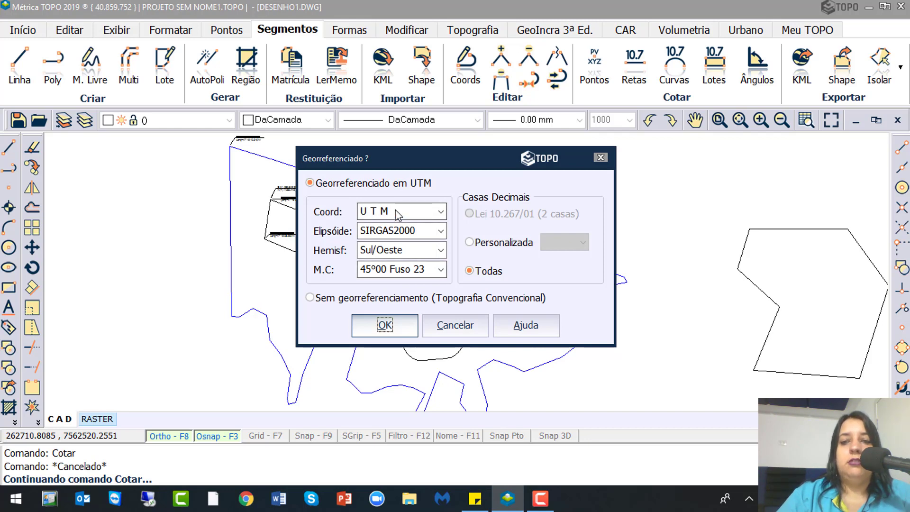
pyautogui.click(384, 327)
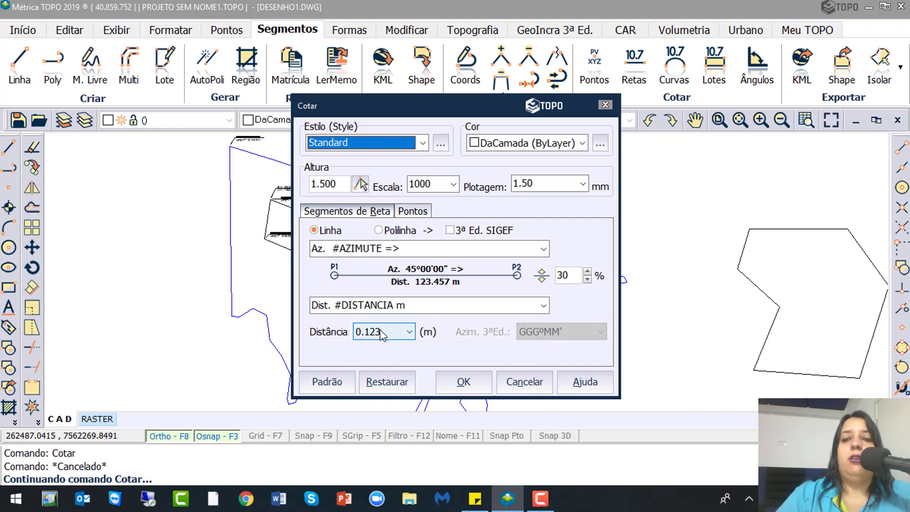
pyautogui.click(343, 143)
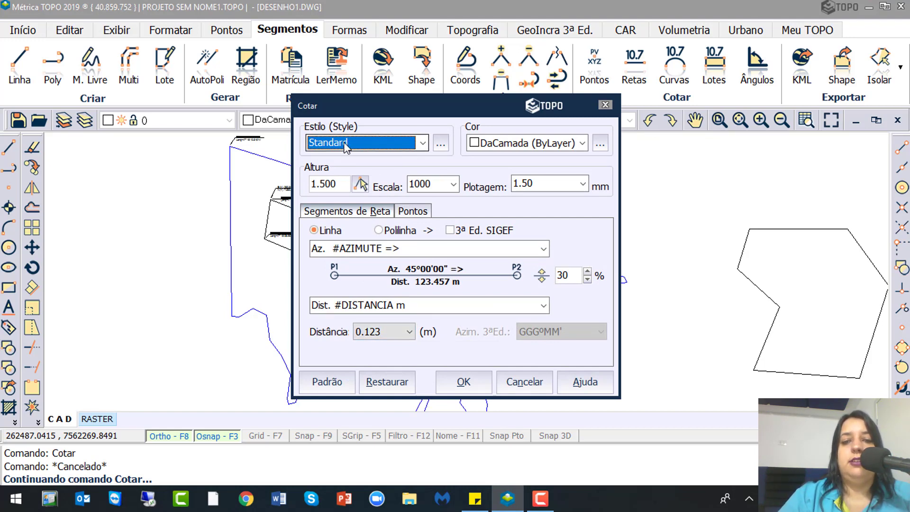
pyautogui.click(419, 184)
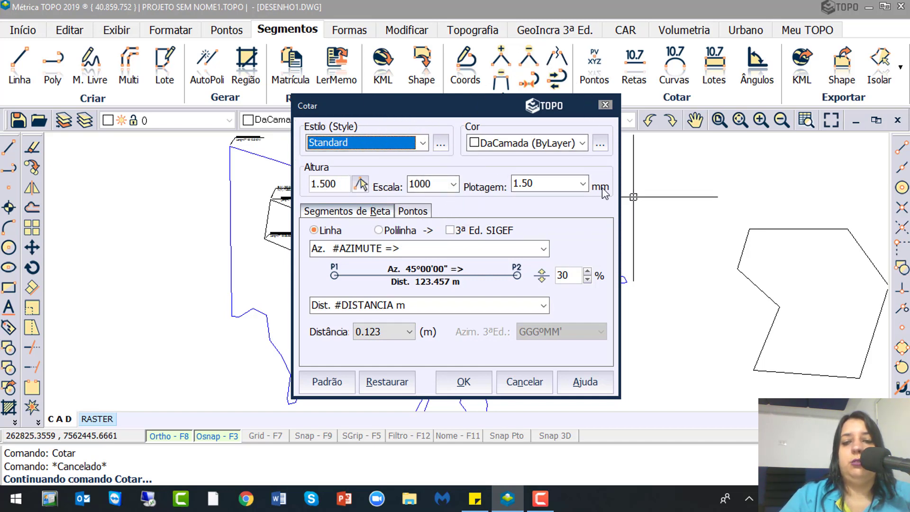
pyautogui.click(554, 182)
pyautogui.write('2.')
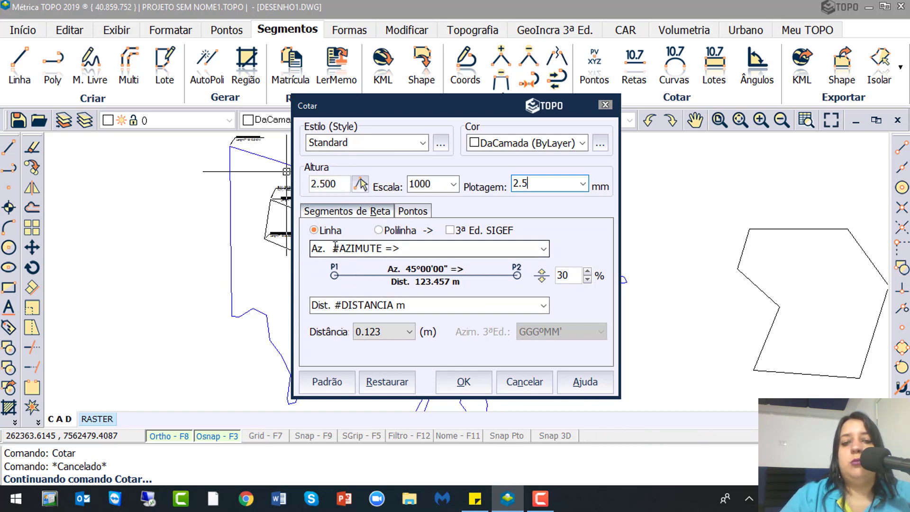
# - Examine the text formats available above the line, trying the blank one and returning to Az. #AZIMUTE =>
pyautogui.click(548, 252)
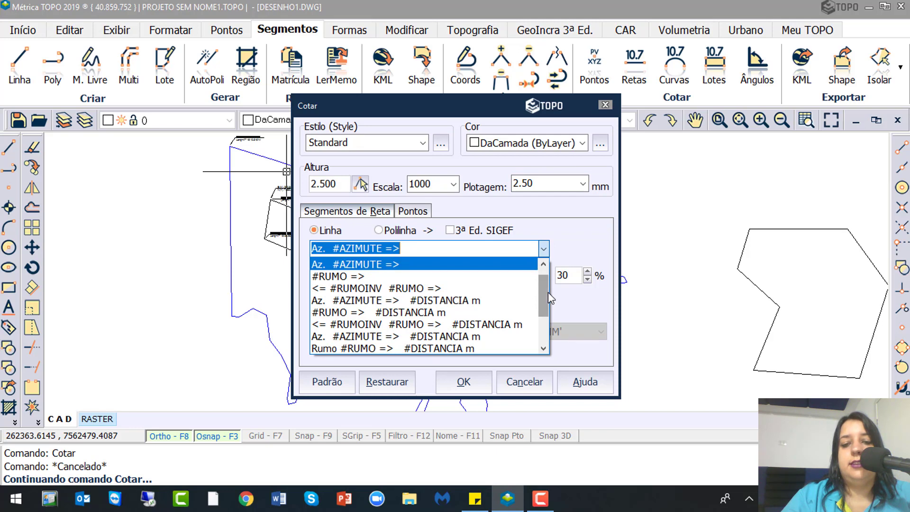
pyautogui.scroll(-2, 548, 292)
pyautogui.scroll(2, 548, 292)
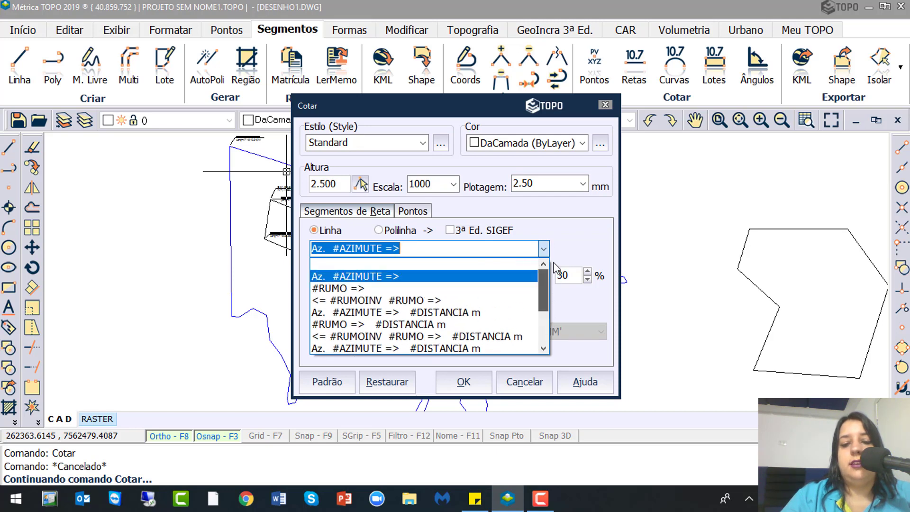
pyautogui.click(444, 264)
pyautogui.press('ctrl')
pyautogui.press('ctrl')
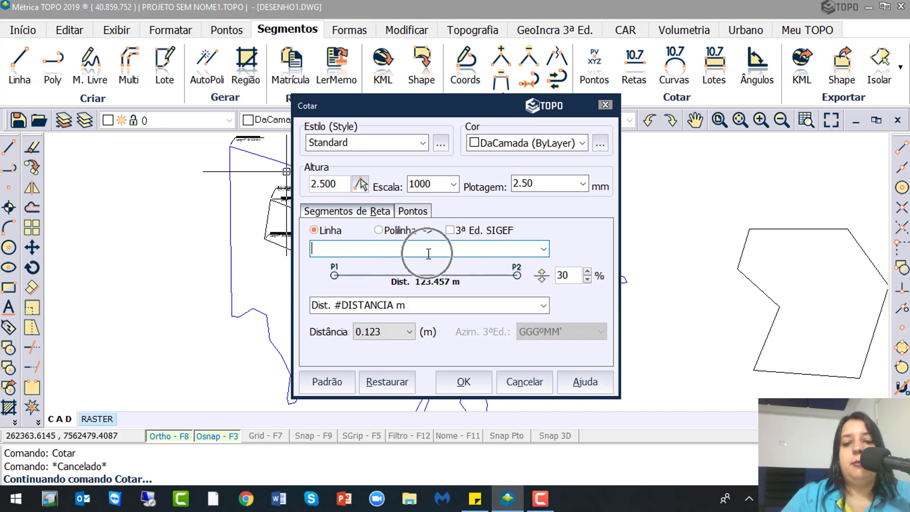
pyautogui.click(543, 250)
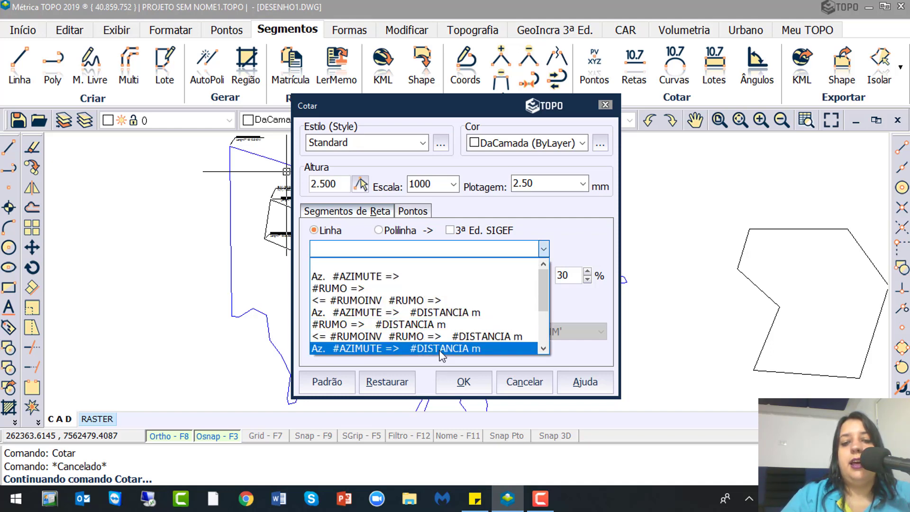
pyautogui.click(544, 348)
pyautogui.click(544, 349)
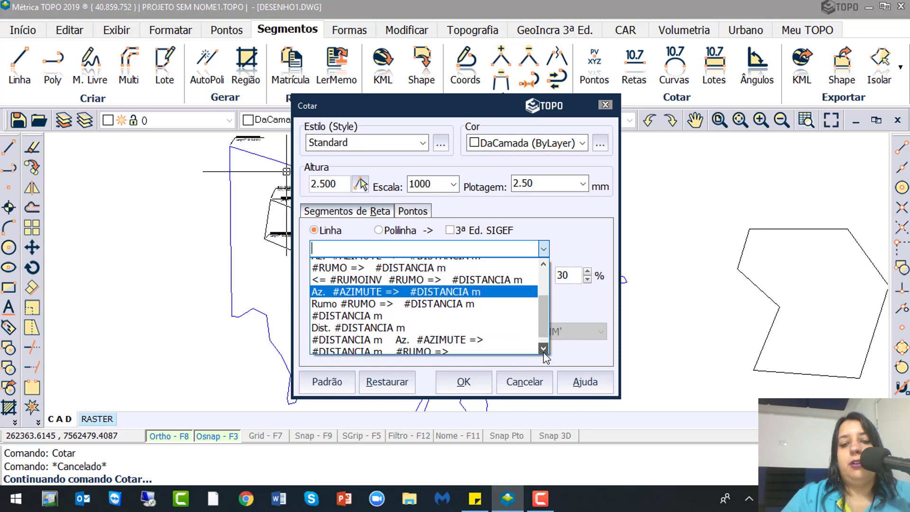
pyautogui.click(544, 349)
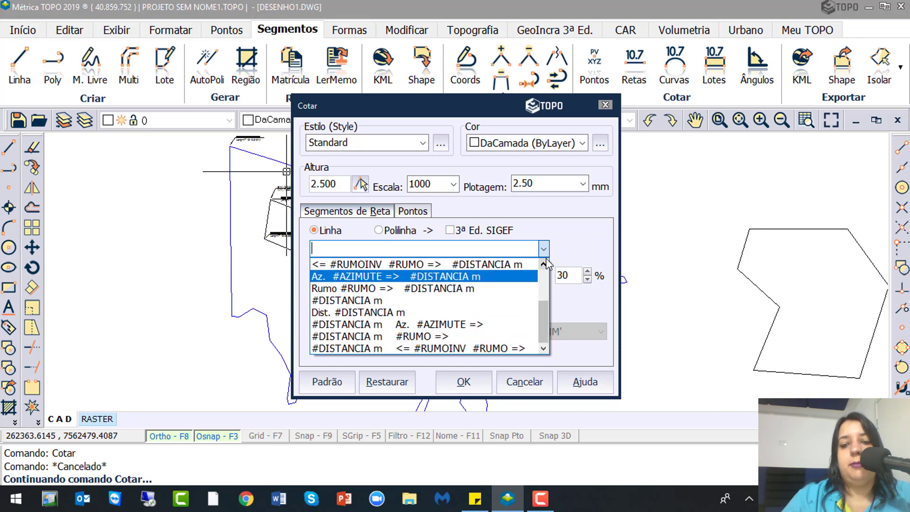
pyautogui.scroll(2, 544, 267)
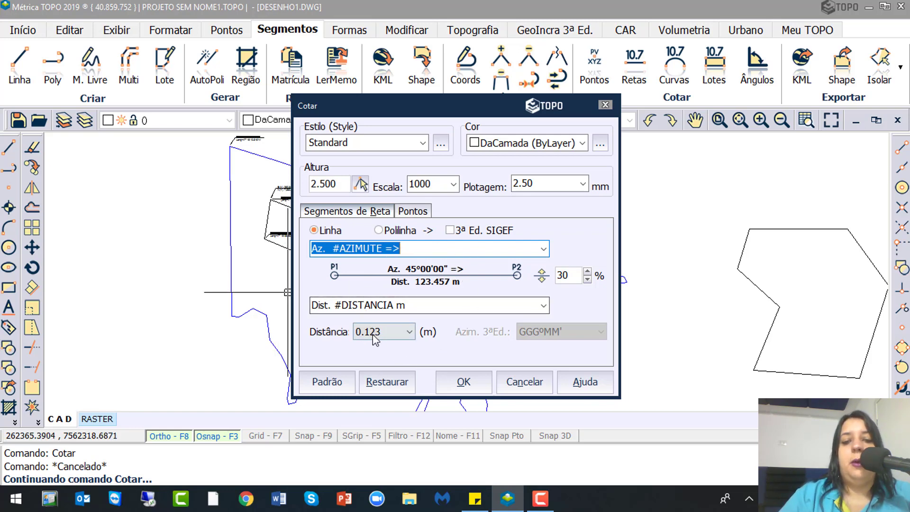
# - Set the distance precision to 0.12, keep the Linha mode and accept the segment dimension settings
pyautogui.click(393, 332)
pyautogui.click(375, 374)
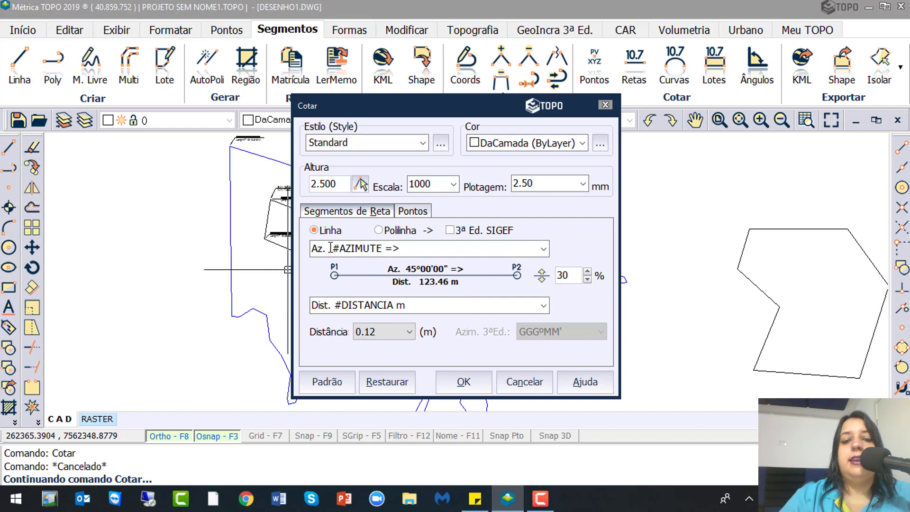
pyautogui.click(333, 232)
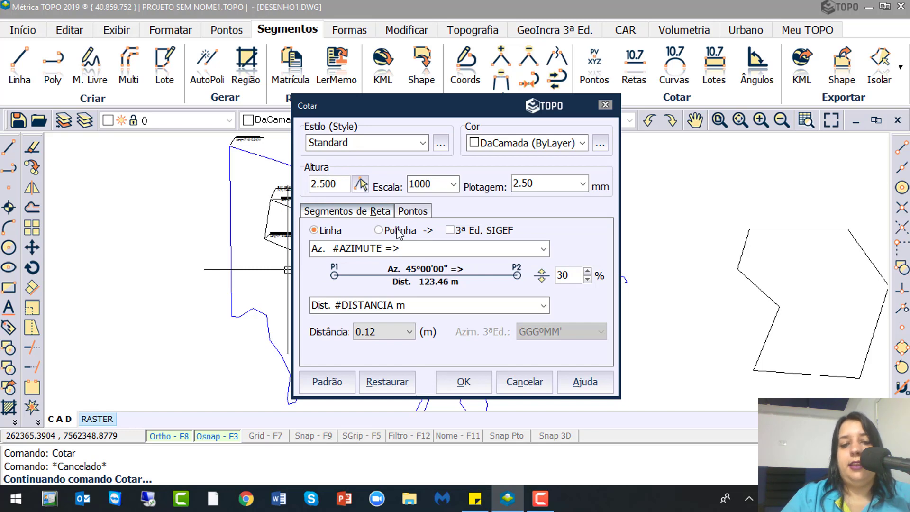
pyautogui.click(327, 233)
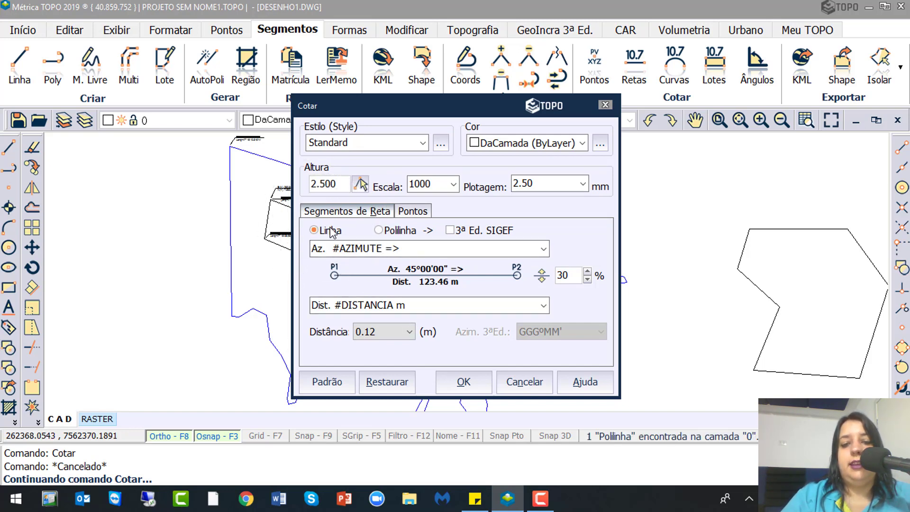
pyautogui.click(463, 386)
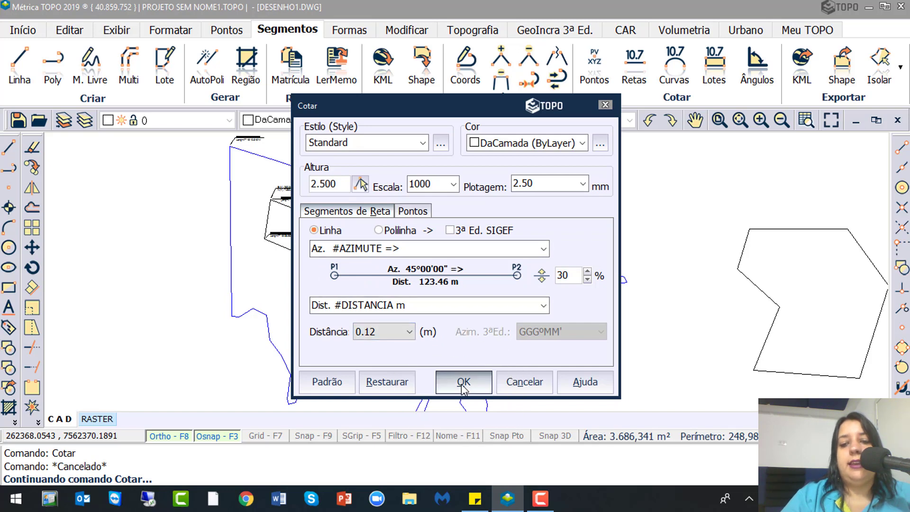
# - Dimension the quadrilateral's lower side with azimuth and distance, from its bottom vertex to its lower-left vertex, with Ortho turned off
pyautogui.scroll(3, 279, 246)
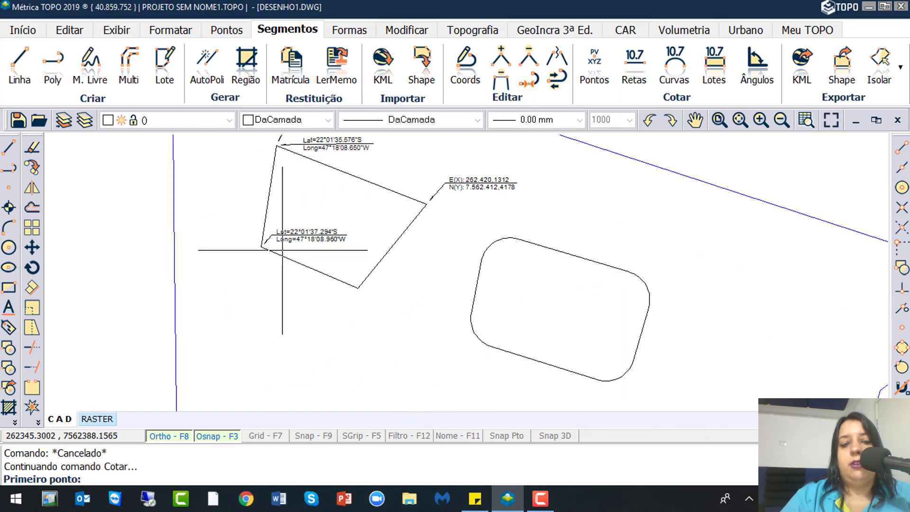
pyautogui.scroll(3, 282, 250)
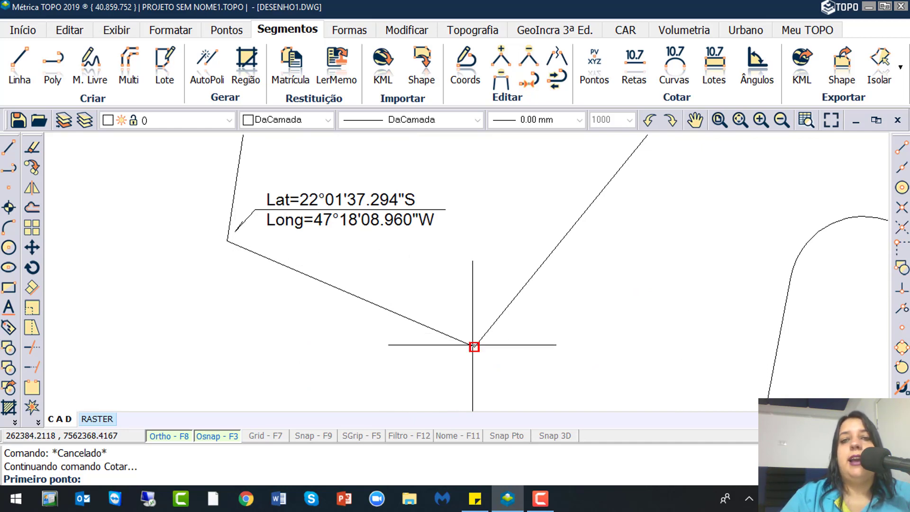
pyautogui.click(474, 346)
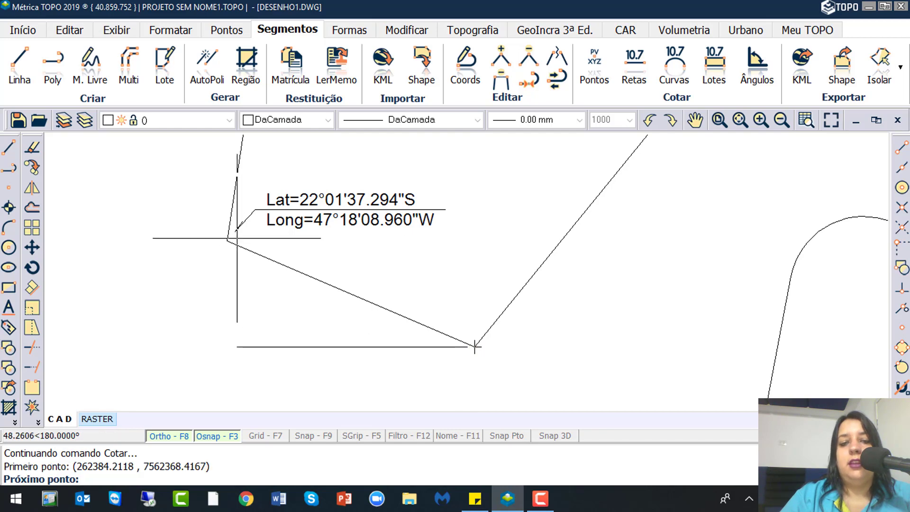
pyautogui.click(173, 439)
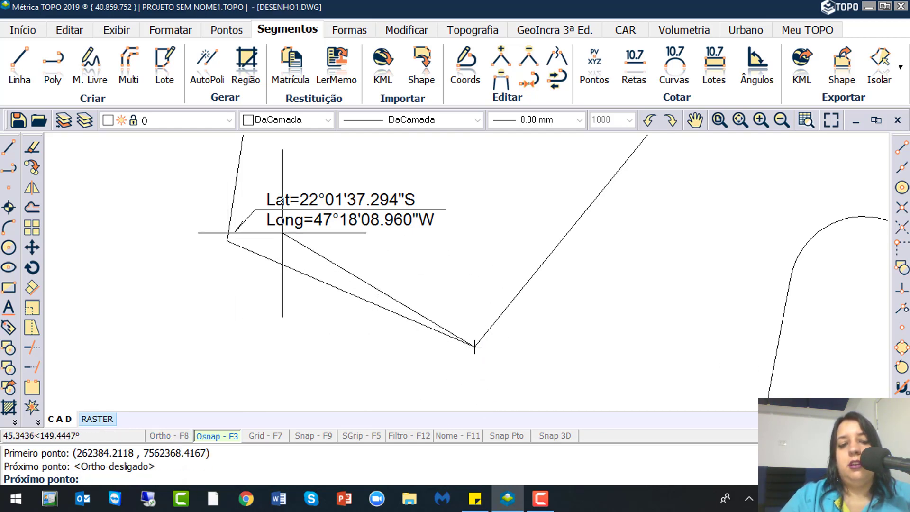
pyautogui.click(227, 241)
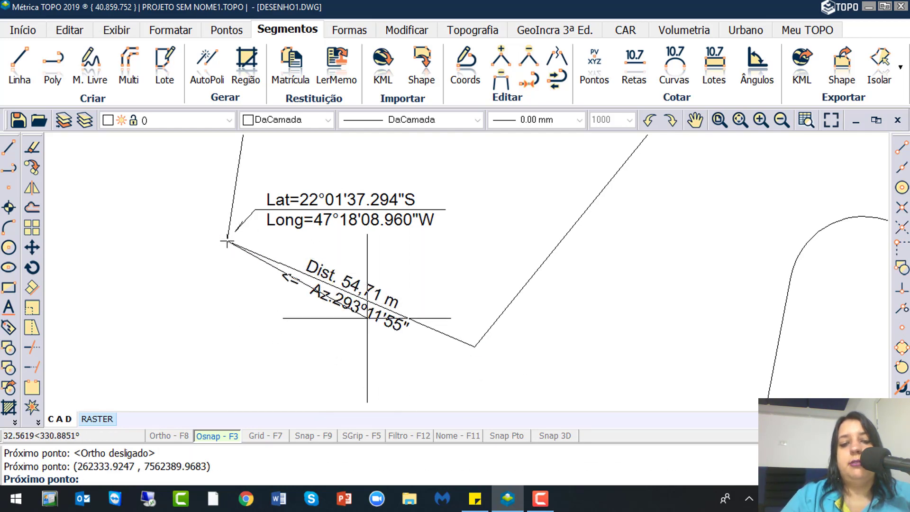
# - Dimension the quadrilateral's three remaining sides in clockwise order, from the lower-left vertex back to the bottom vertex, and end the chain
pyautogui.scroll(-2, 368, 315)
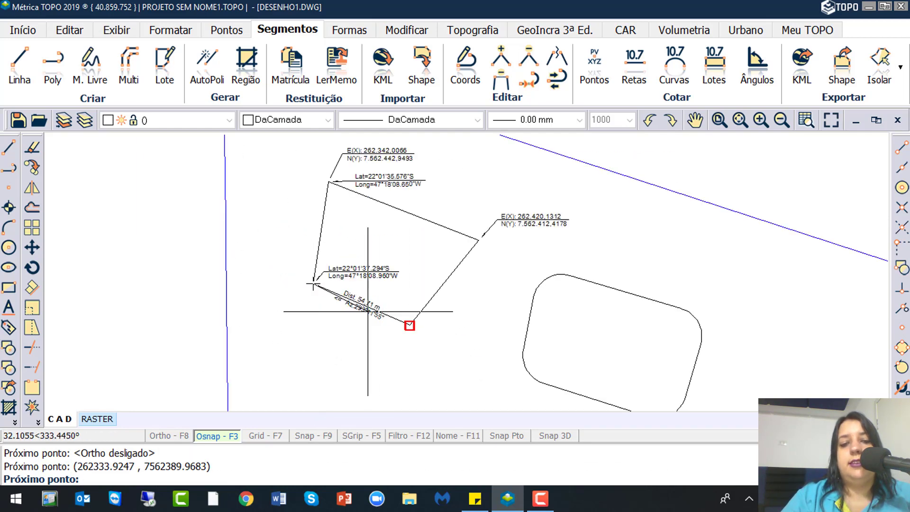
pyautogui.click(325, 193)
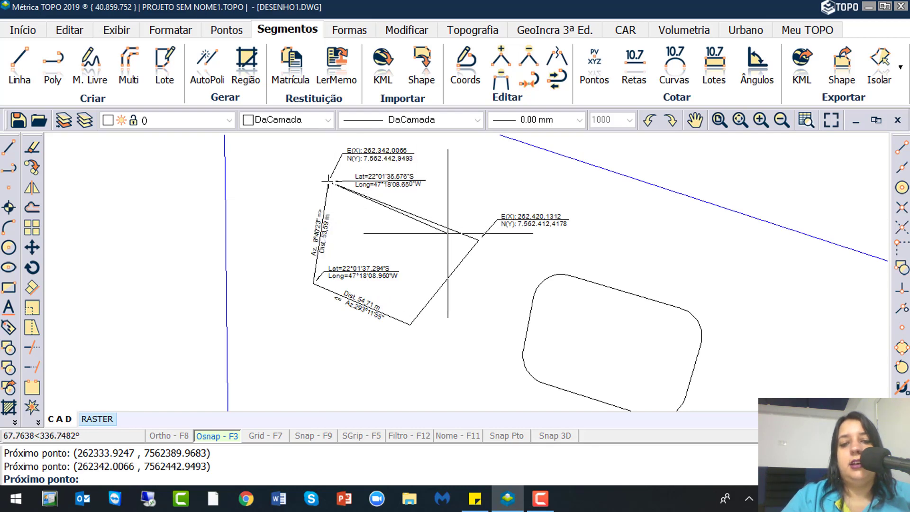
pyautogui.click(478, 241)
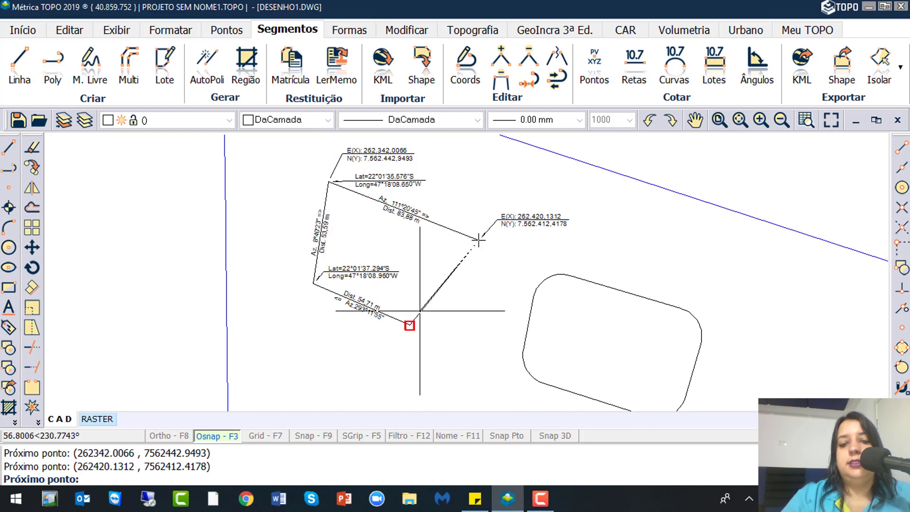
pyautogui.click(409, 325)
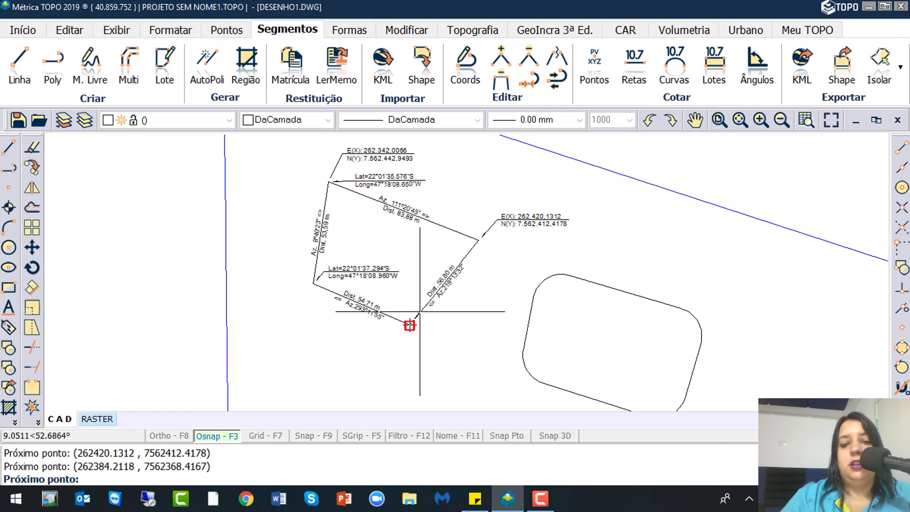
pyautogui.rightClick(422, 246)
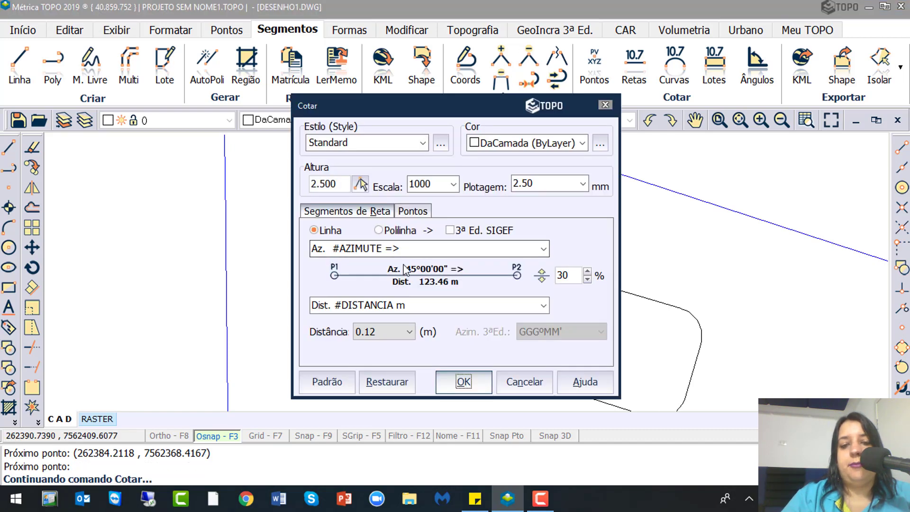
# - Switch dimensioning to Polilinha mode and dimension every side of the separate seven-sided polygon clockwise, starting at its upper-left vertex
pyautogui.click(321, 234)
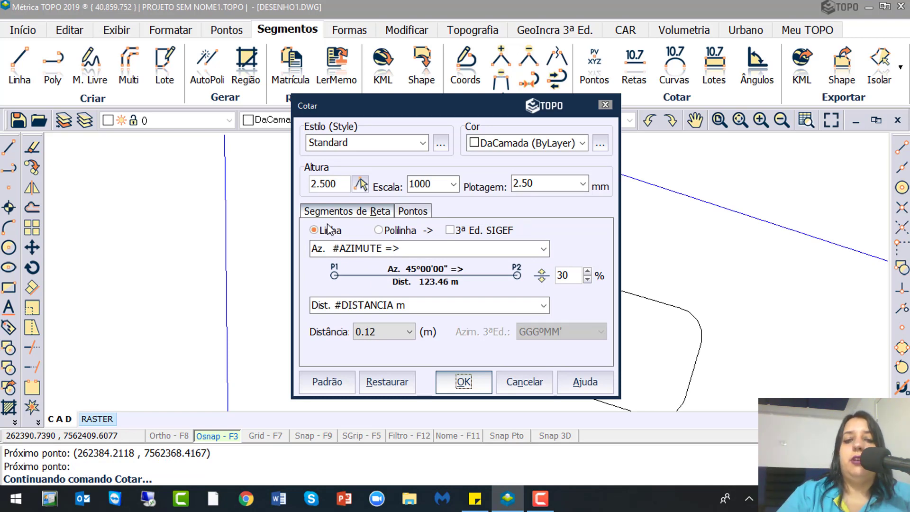
pyautogui.click(402, 232)
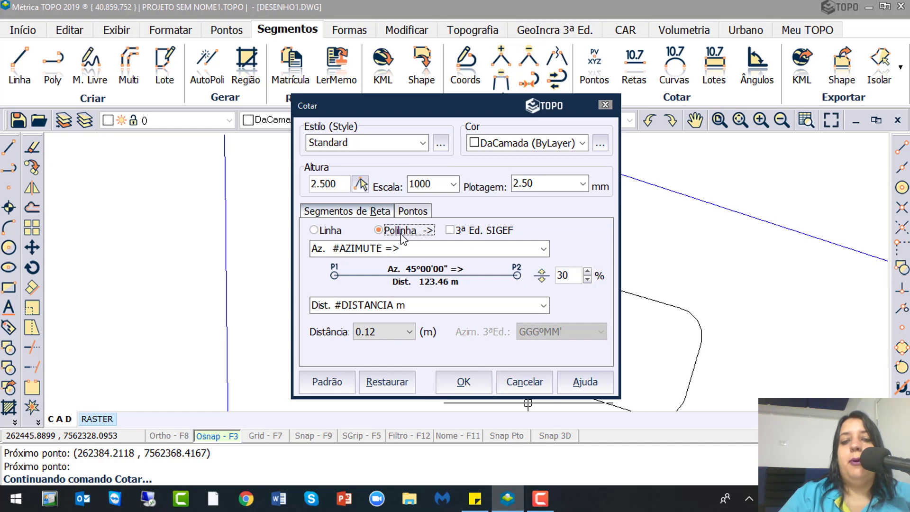
pyautogui.click(445, 383)
pyautogui.scroll(-5, 474, 341)
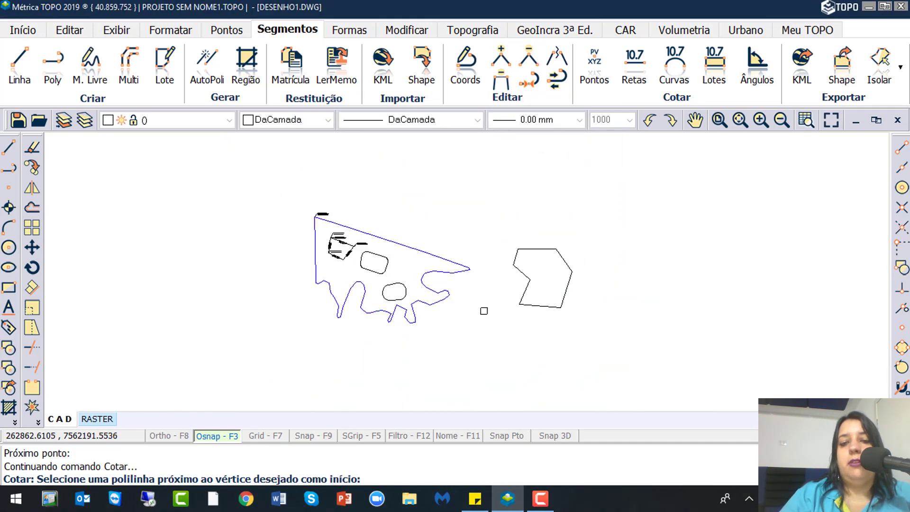
pyautogui.scroll(4, 545, 284)
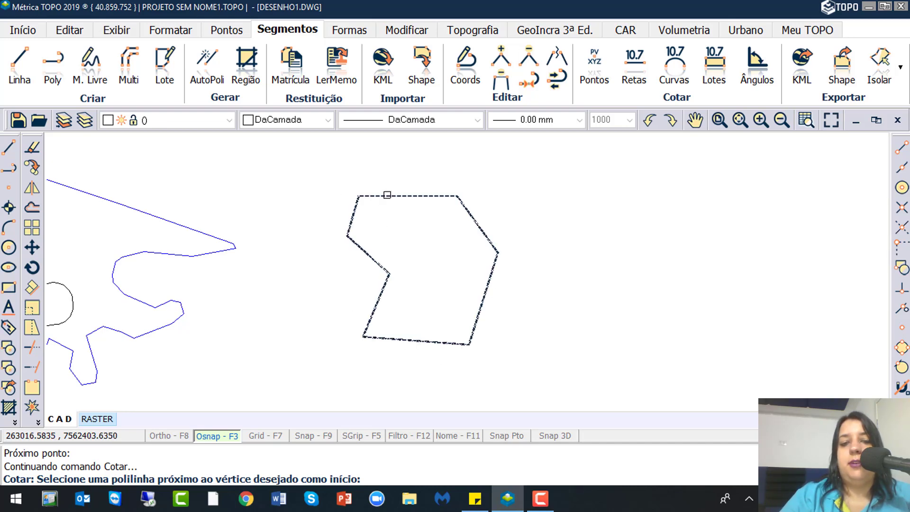
pyautogui.click(369, 195)
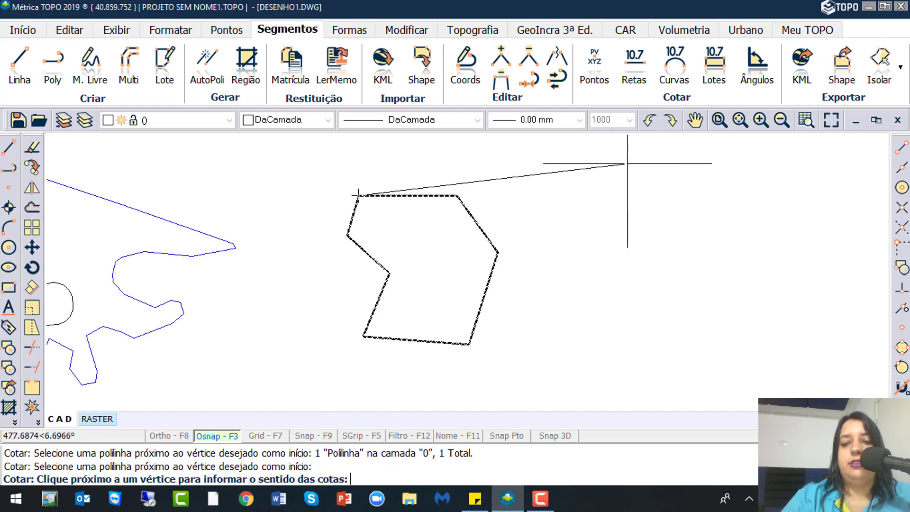
pyautogui.click(457, 168)
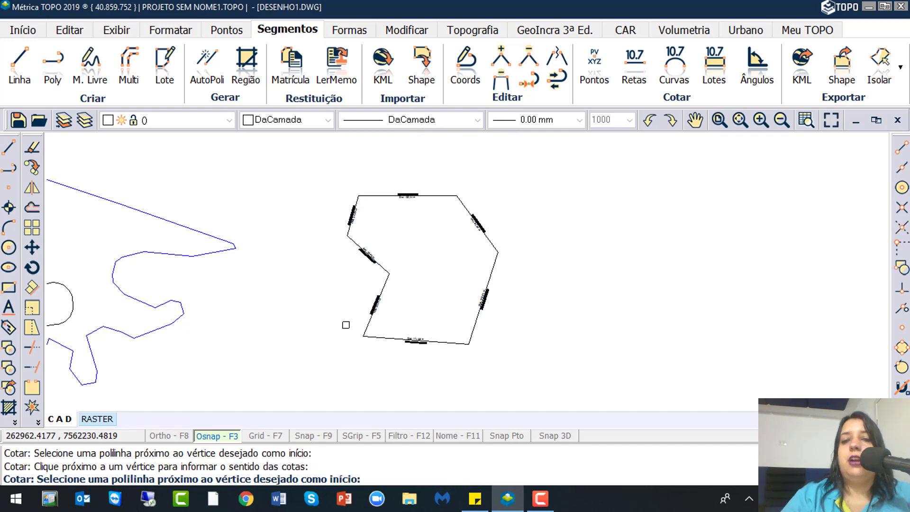
# - Examine the azimuth and distance labels placed along the sides of the seven-sided polygon
pyautogui.scroll(5, 359, 202)
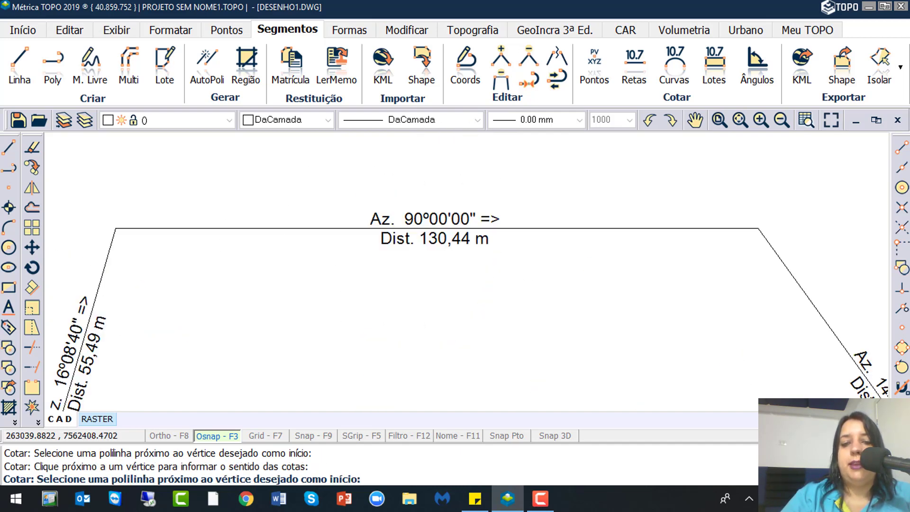
pyautogui.scroll(-2, 431, 225)
pyautogui.scroll(1, 623, 315)
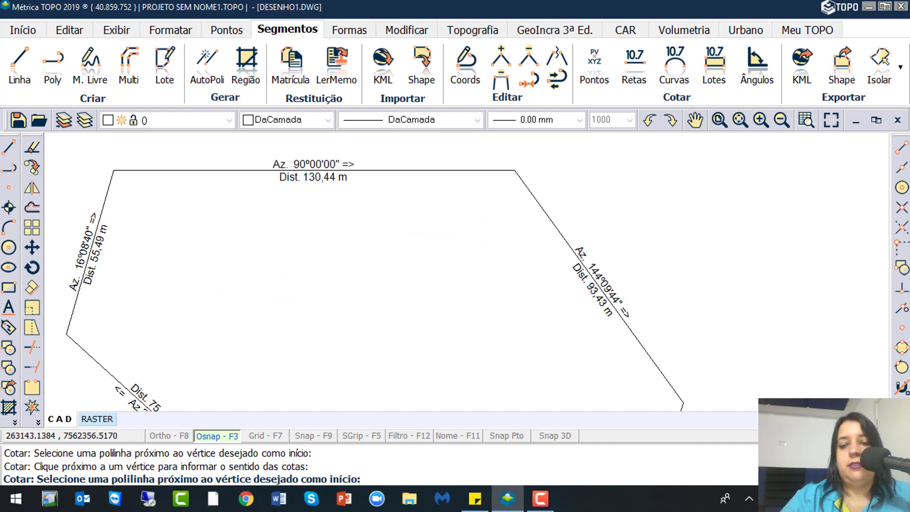
pyautogui.scroll(-3, 623, 315)
pyautogui.scroll(6, 629, 395)
pyautogui.scroll(-6, 524, 300)
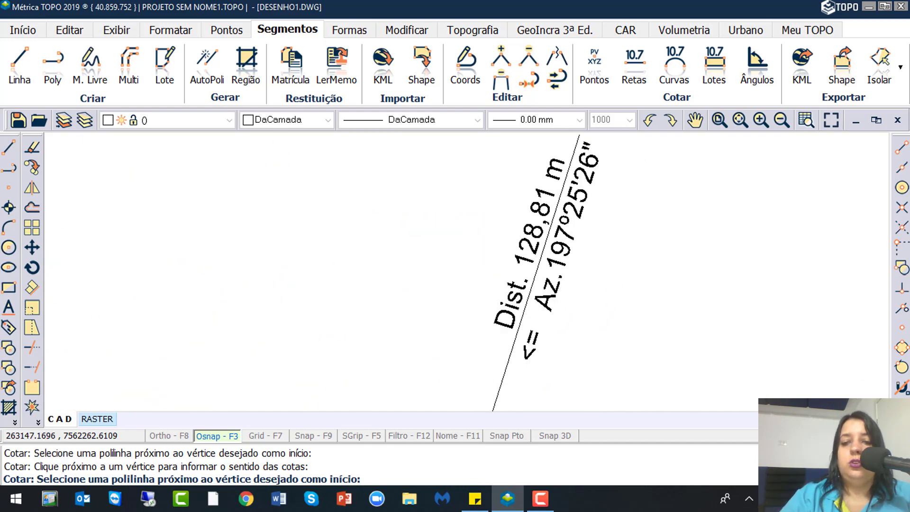
pyautogui.scroll(3, 526, 348)
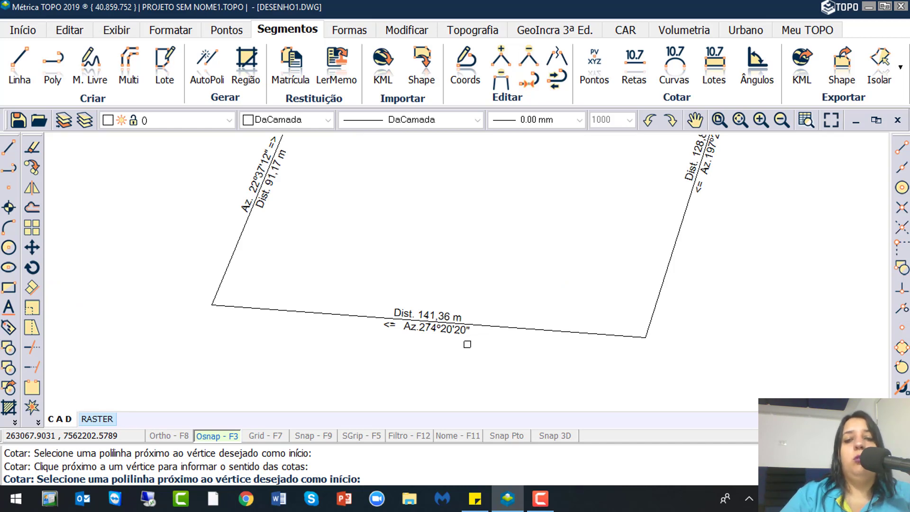
pyautogui.scroll(-6, 467, 344)
pyautogui.scroll(3, 447, 322)
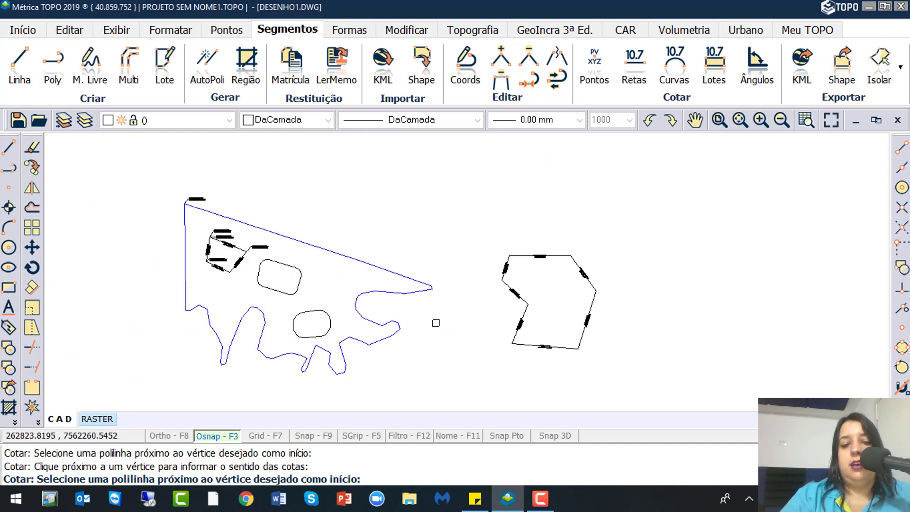
# - End the polyline dimensioning and thaw the PONTOS RMS_RINEX layer
pyautogui.rightClick(447, 322)
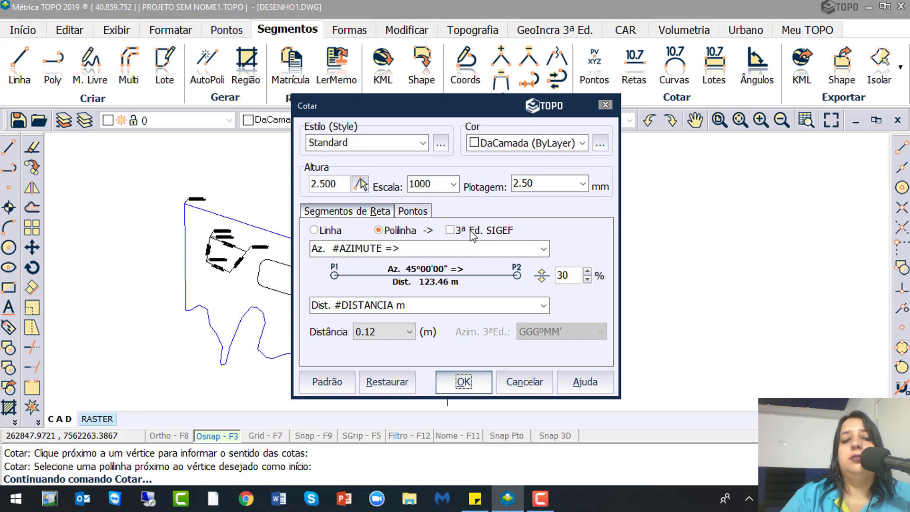
pyautogui.click(525, 382)
pyautogui.click(138, 120)
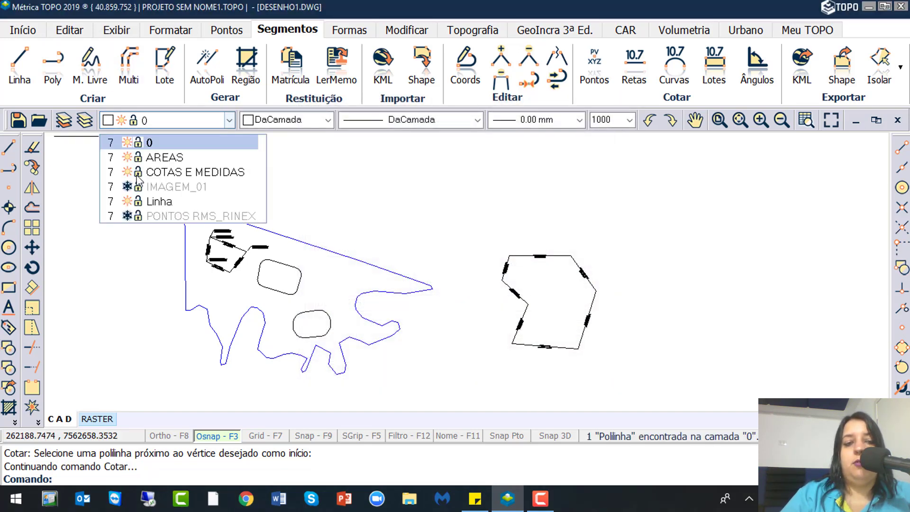
pyautogui.click(129, 217)
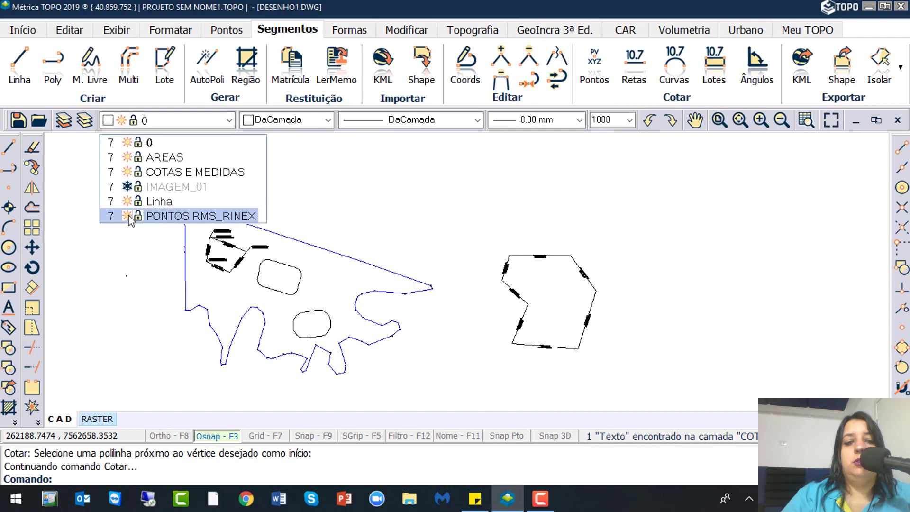
pyautogui.click(397, 283)
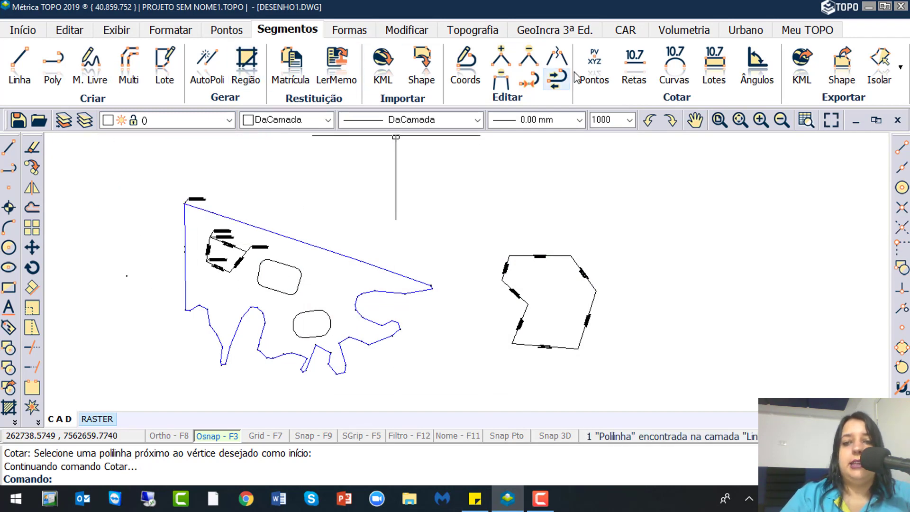
# - Restart straight-segment dimensioning georeferenced in UTM SIRGAS2000, Fuso 23, with 3ª Ed. SIGEF enabled, Polilinha mode and a plotted text height of 2.5 mm
pyautogui.click(632, 76)
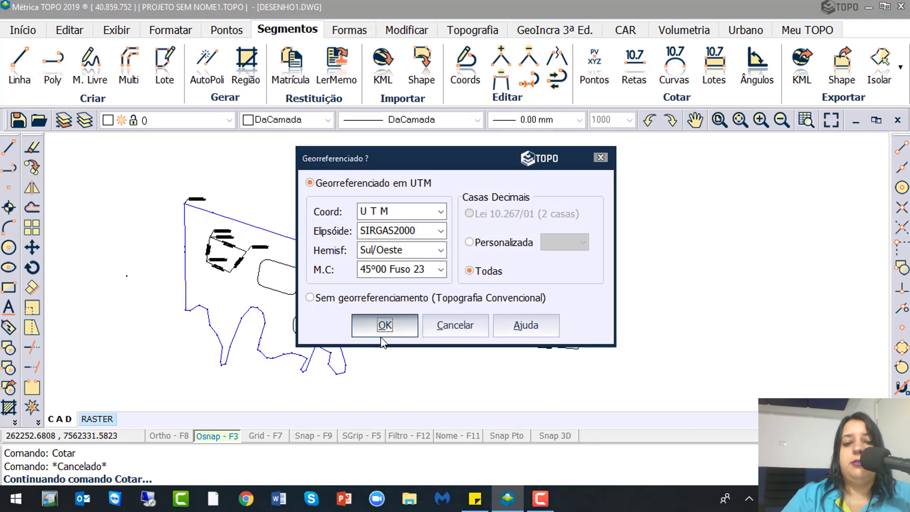
pyautogui.click(384, 327)
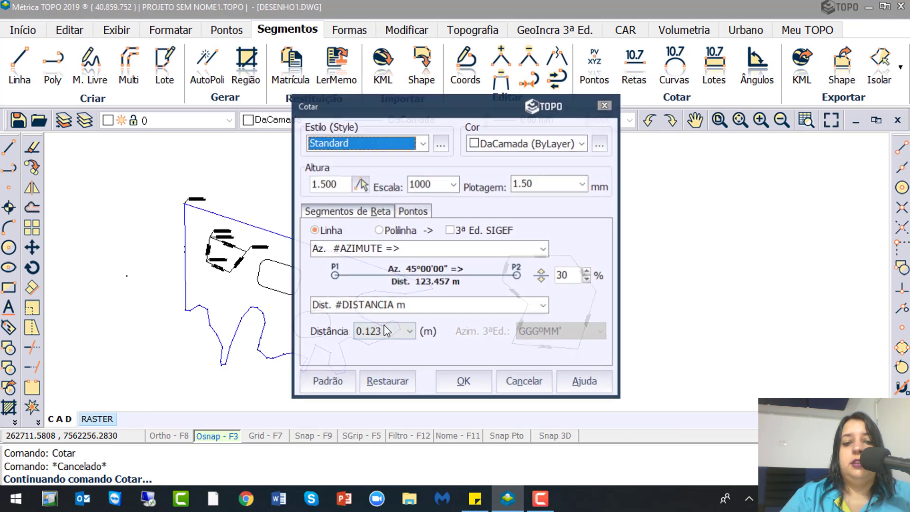
pyautogui.click(477, 232)
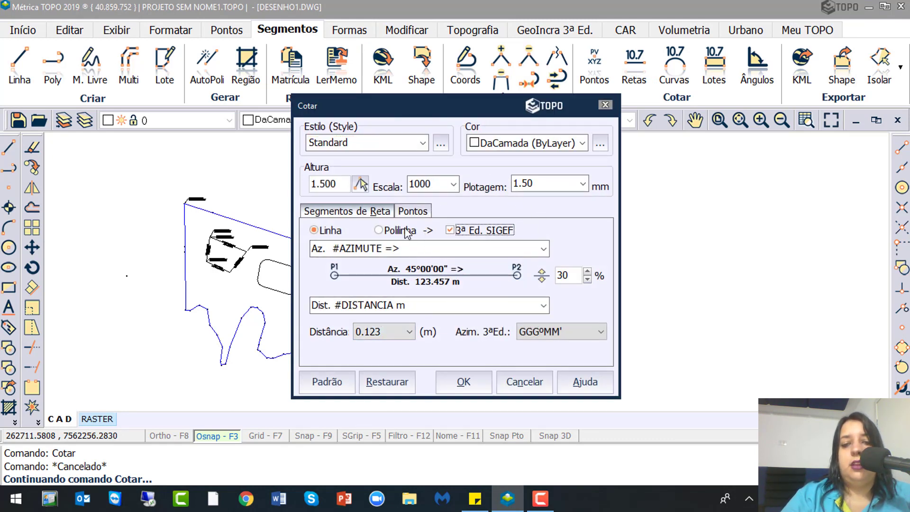
pyautogui.click(403, 232)
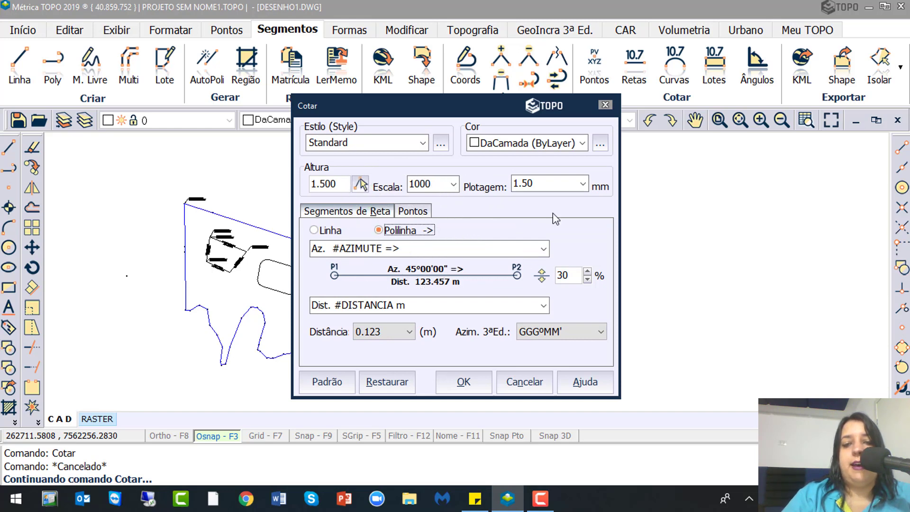
pyautogui.doubleClick(575, 183)
pyautogui.write('2.5')
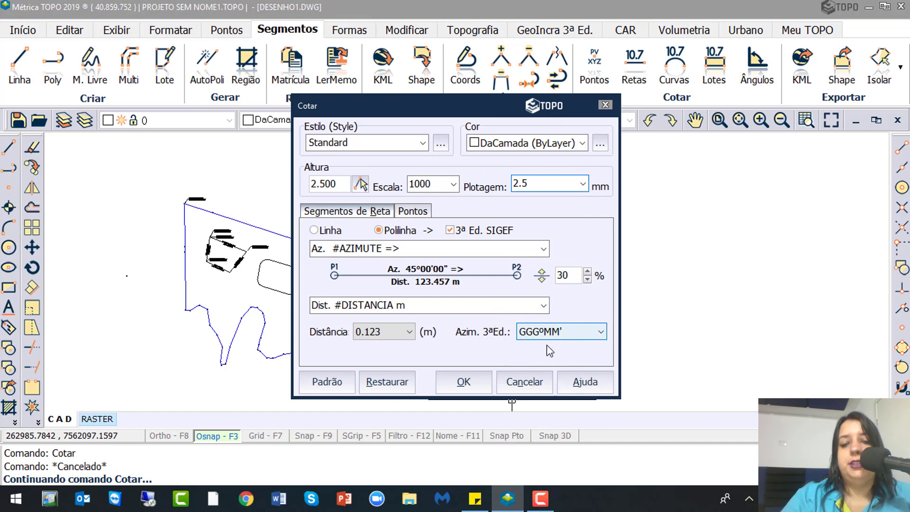
pyautogui.click(463, 381)
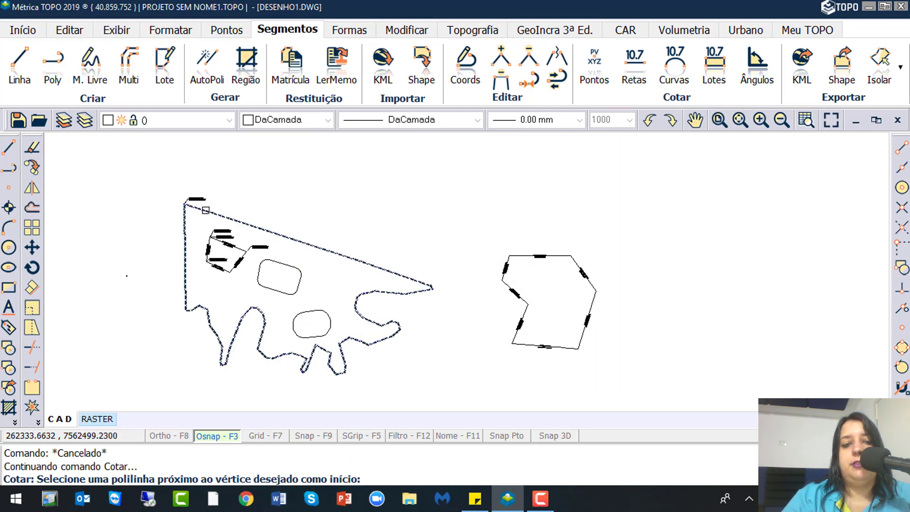
# - Dimension all segments of the blue boundary polyline clockwise, starting at the vertex near its upper-left corner, and check the labels on its long upper side
pyautogui.click(199, 209)
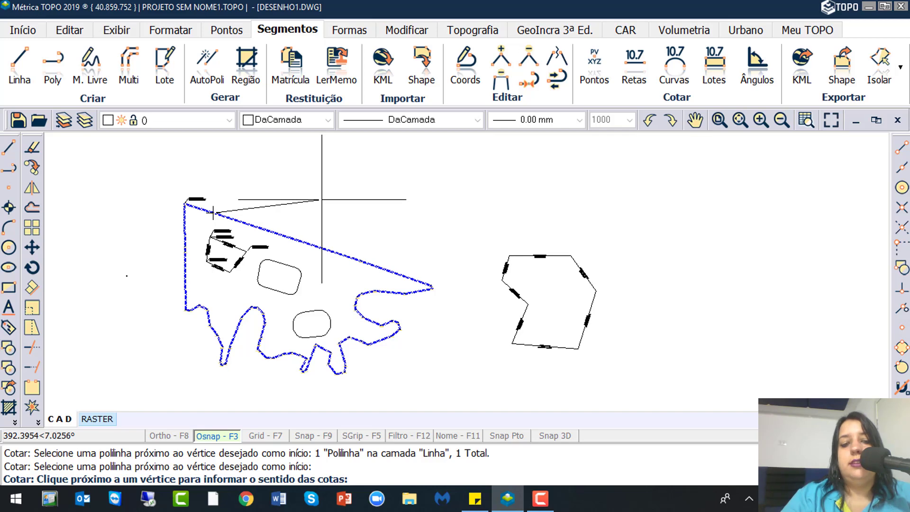
pyautogui.click(321, 198)
pyautogui.scroll(4, 320, 202)
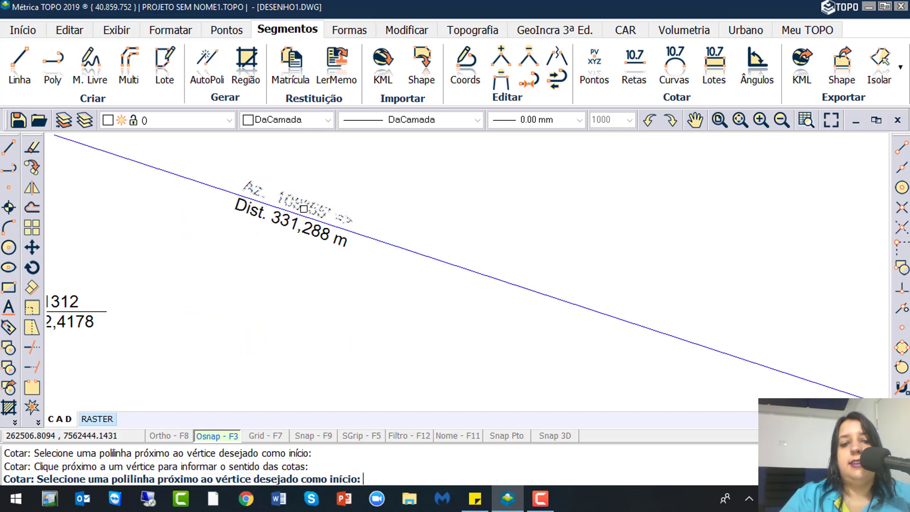
pyautogui.press('ctrl')
pyautogui.press('ctrl')
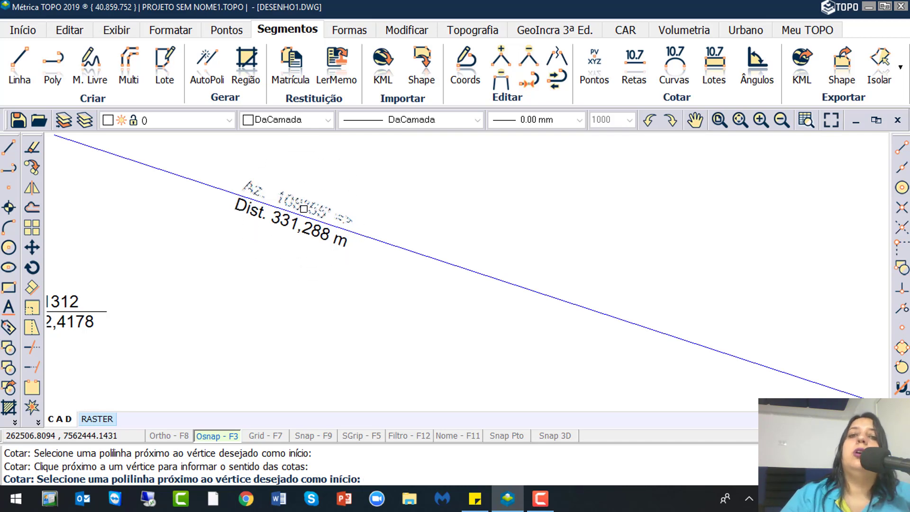
pyautogui.scroll(-5, 304, 209)
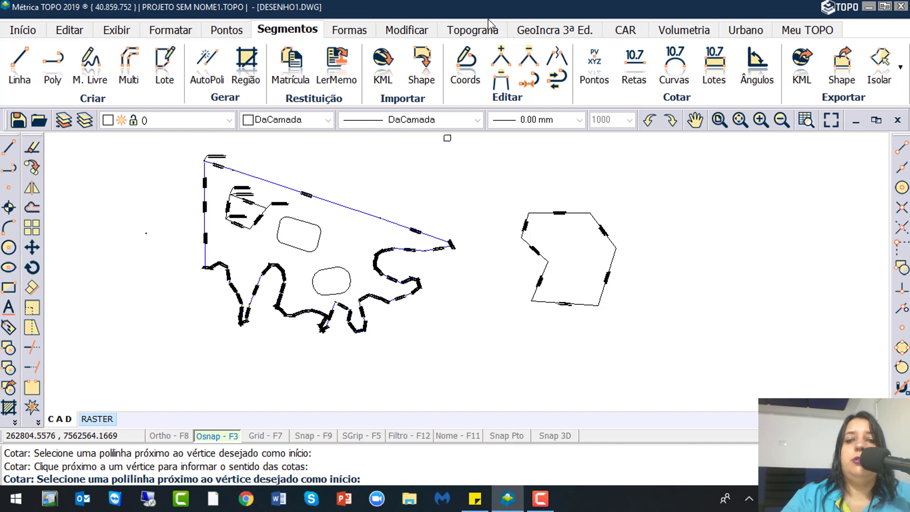
pyautogui.press('ctrl')
pyautogui.press('ctrl')
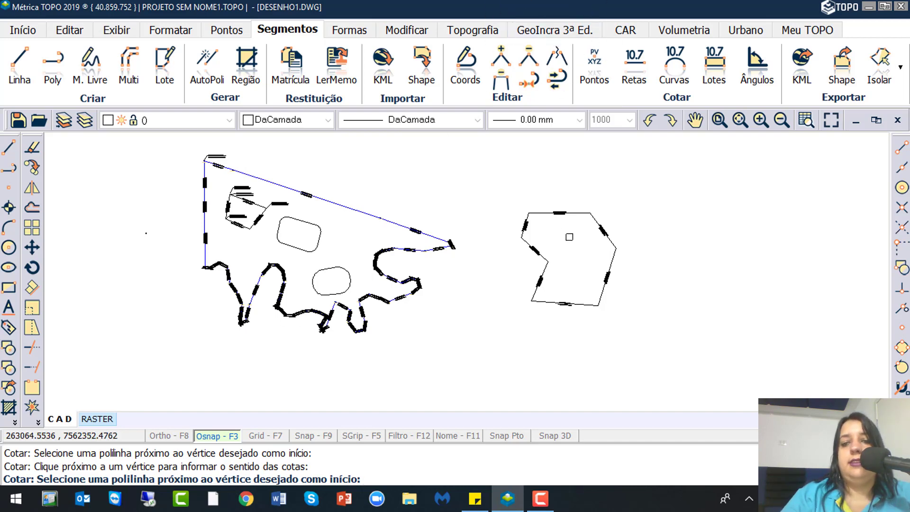
pyautogui.press('ctrl')
pyautogui.press('ctrl')
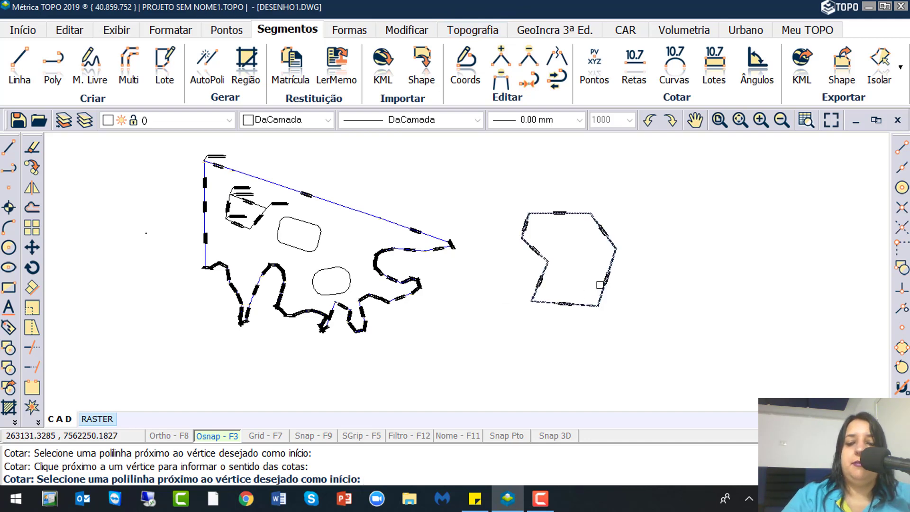
pyautogui.scroll(-5, 493, 268)
pyautogui.scroll(5, 469, 252)
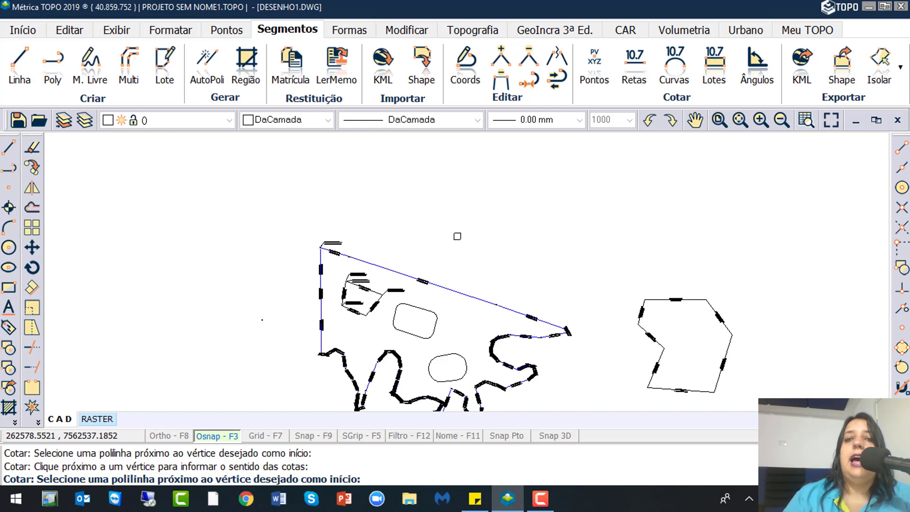
# - End straight-segment dimensioning and start circular-curve dimensioning on the rounded four-sided polyline inside the blue boundary
pyautogui.press('Escape')
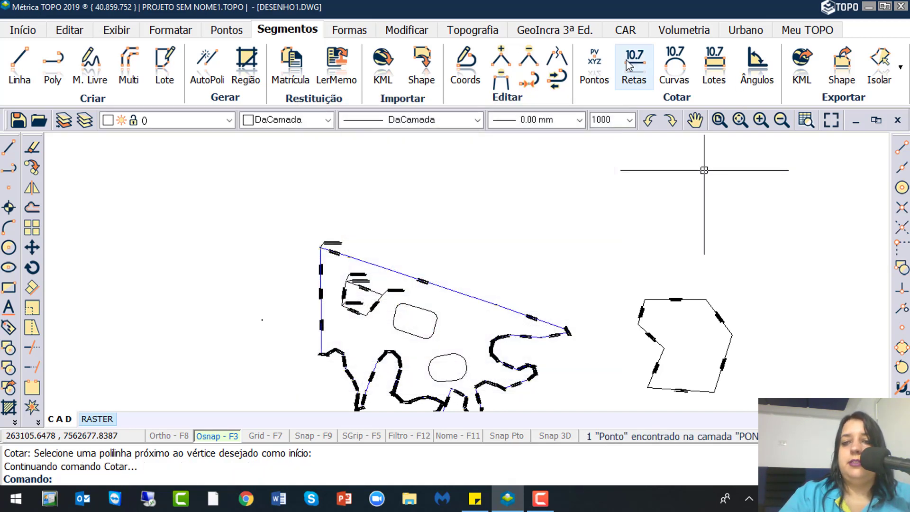
pyautogui.press('ctrl')
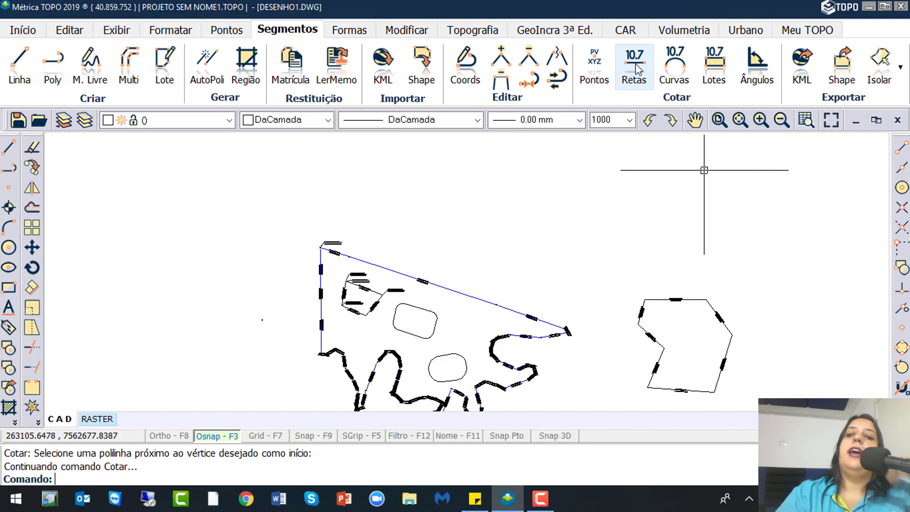
pyautogui.press('ctrl')
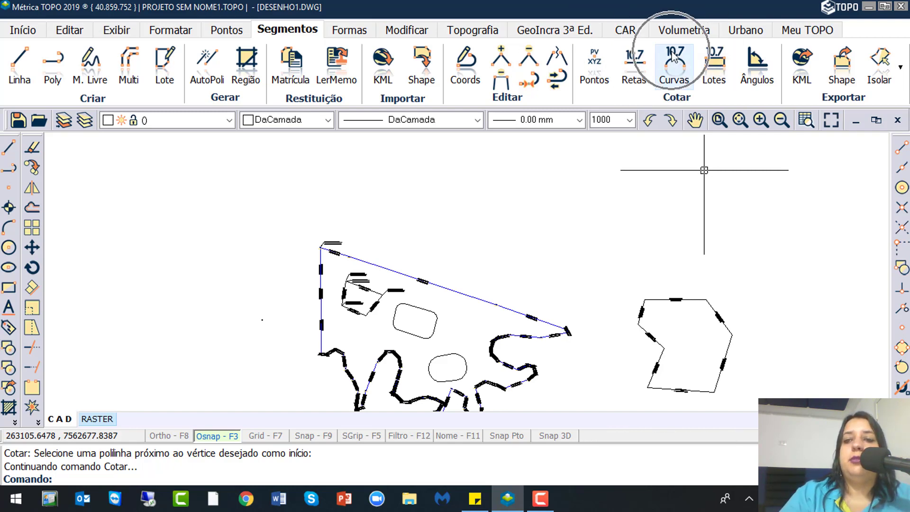
pyautogui.click(672, 86)
pyautogui.scroll(5, 468, 369)
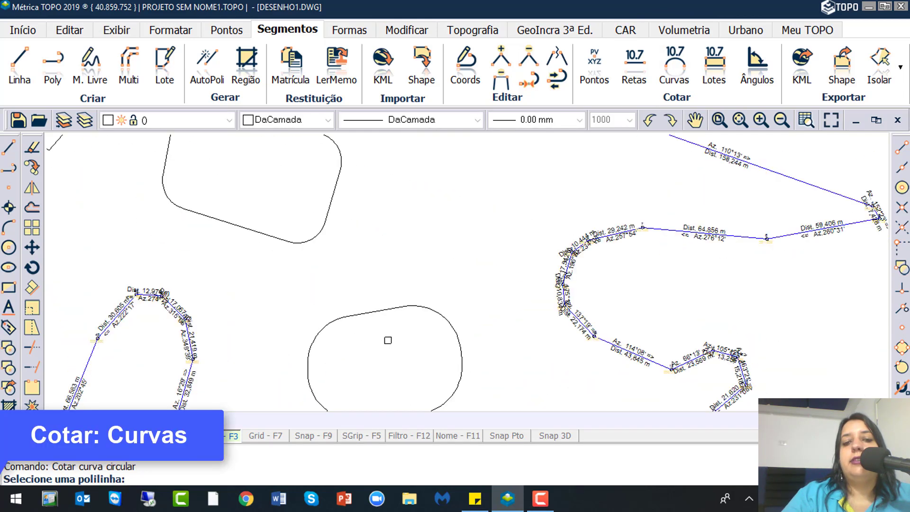
pyautogui.moveTo(459, 273); pyautogui.dragTo(524, 231, button='middle')
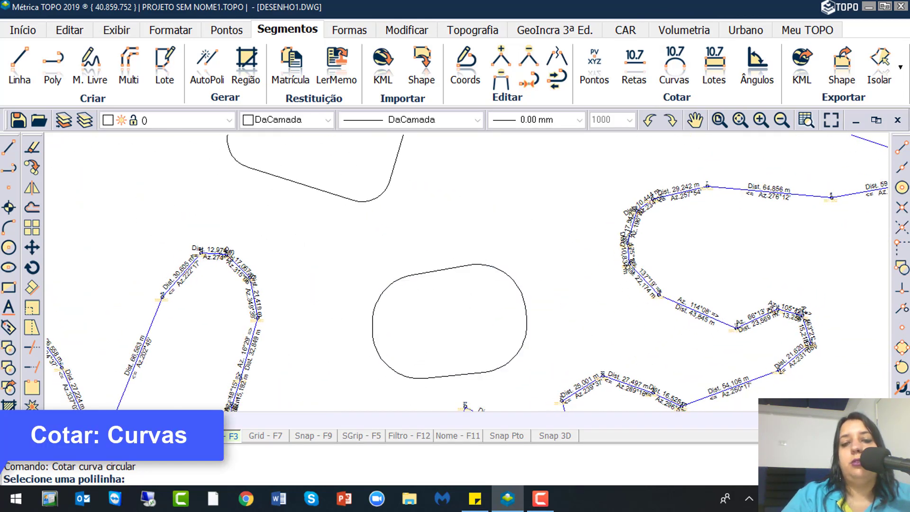
pyautogui.scroll(-2, 379, 329)
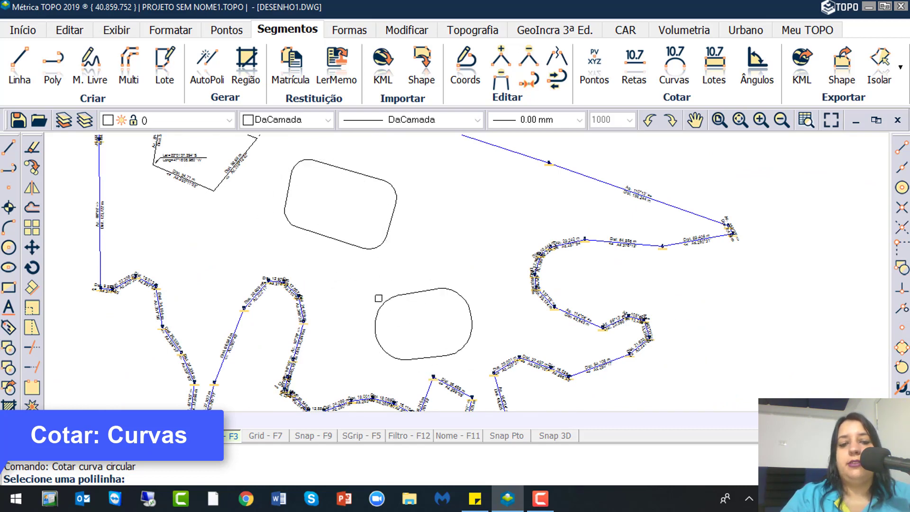
pyautogui.click(331, 238)
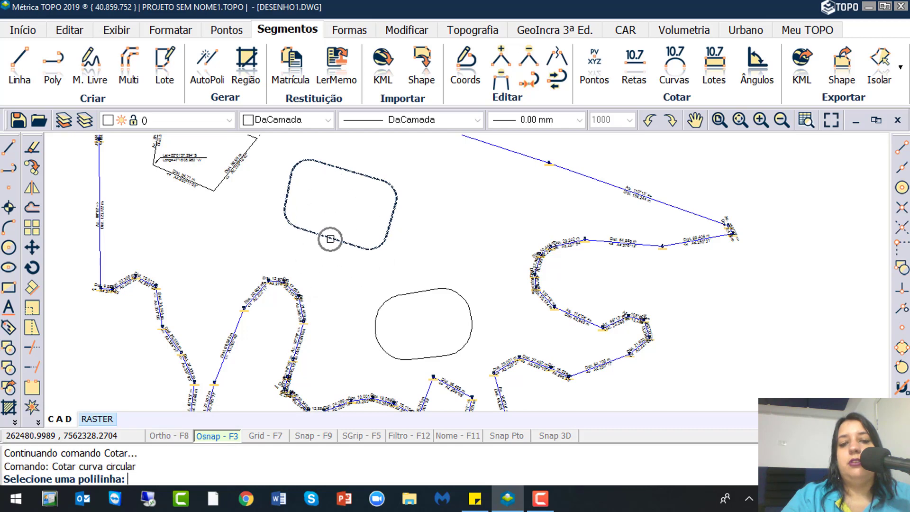
pyautogui.click(335, 206)
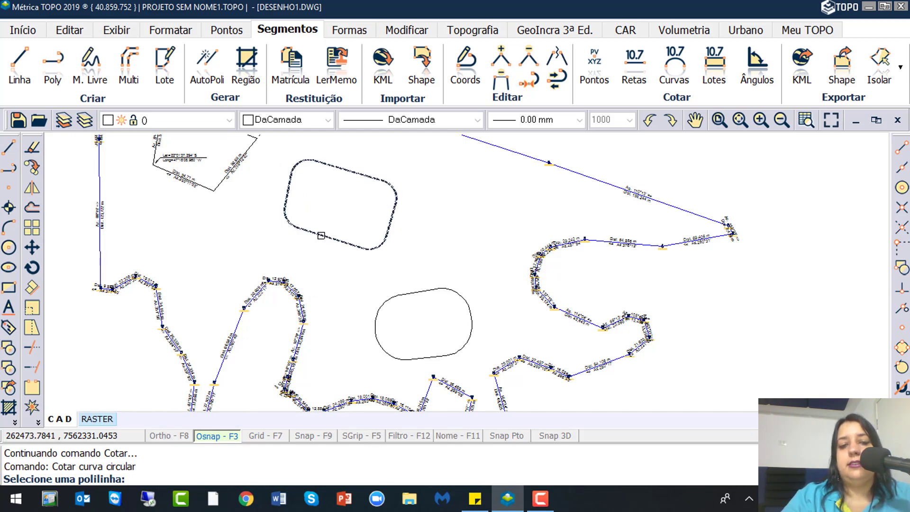
pyautogui.click(321, 235)
pyautogui.press('Return')
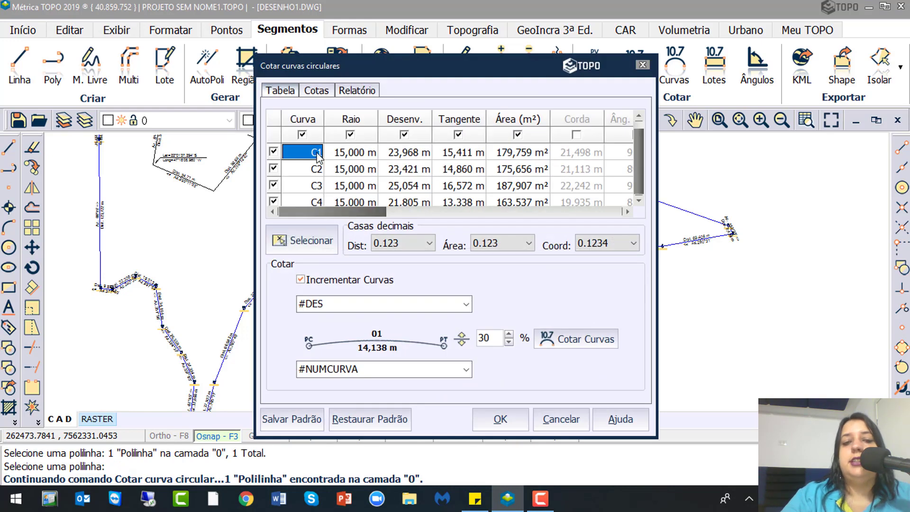
# - Check in the drawing which corners of the rounded polyline correspond to curves C2, C3 and C4 of the table
pyautogui.moveTo(488, 71); pyautogui.dragTo(639, 50)
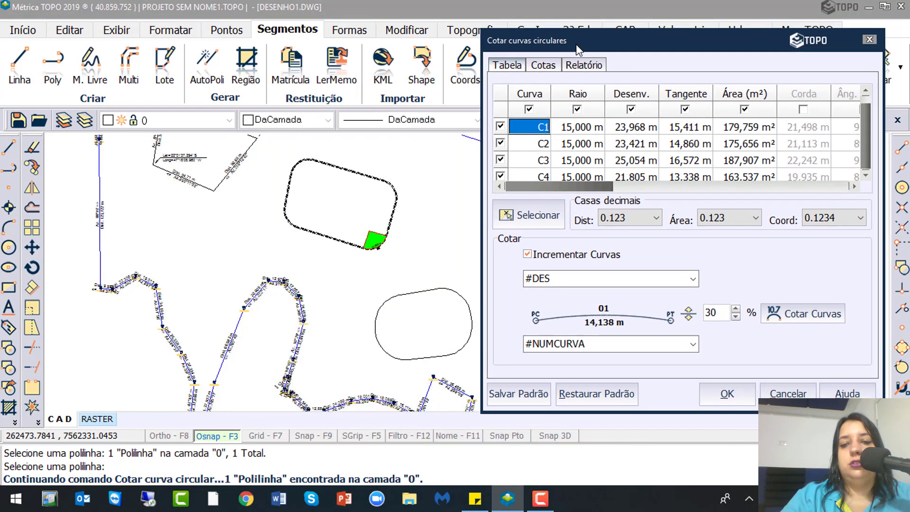
pyautogui.click(539, 145)
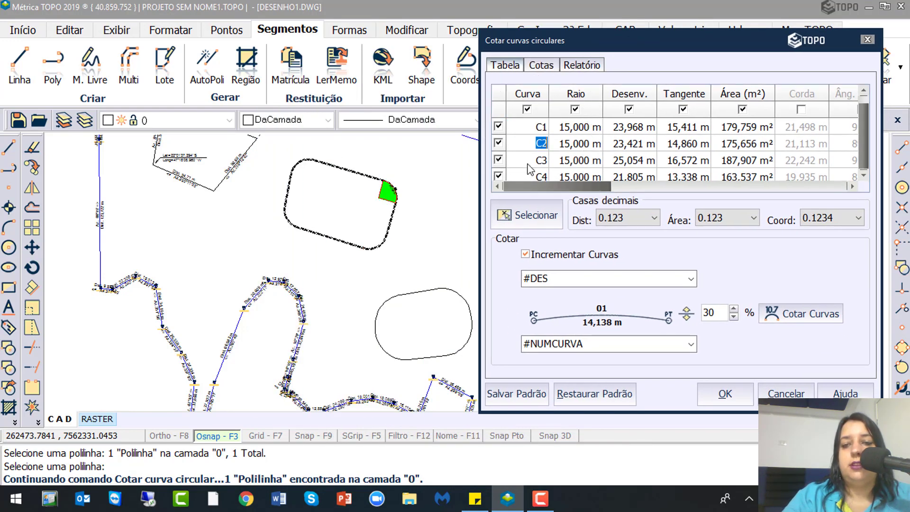
pyautogui.click(533, 160)
pyautogui.click(529, 176)
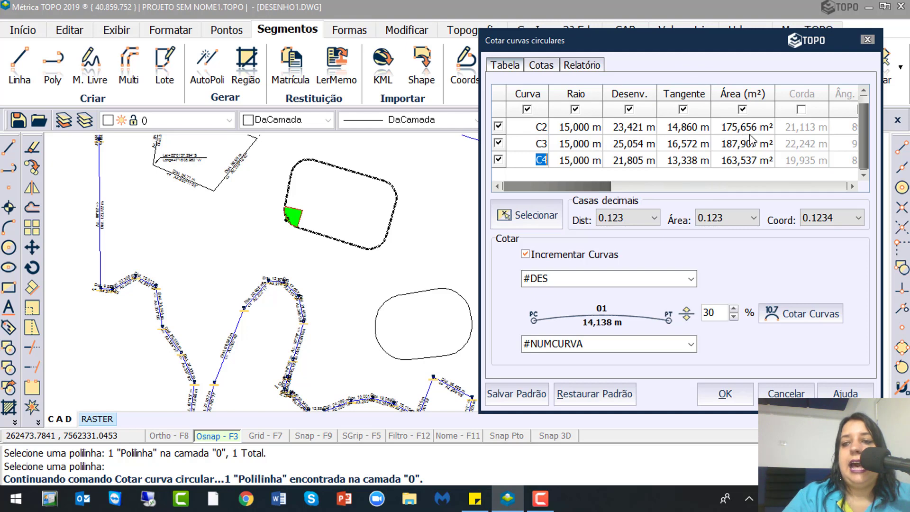
# - Include the Corda, Âng. Interno, Centro (X) and Centro (Y) columns in the curve table
pyautogui.click(852, 186)
pyautogui.click(852, 187)
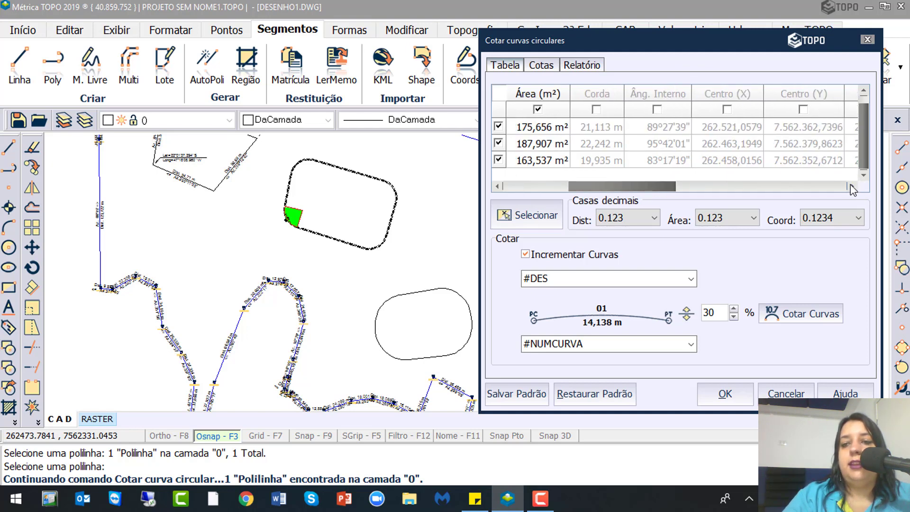
pyautogui.click(598, 107)
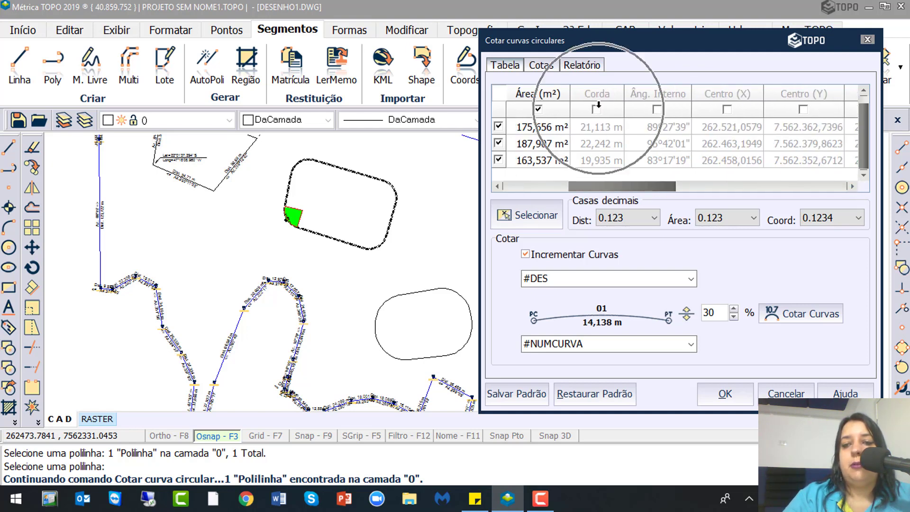
pyautogui.click(656, 109)
pyautogui.click(727, 109)
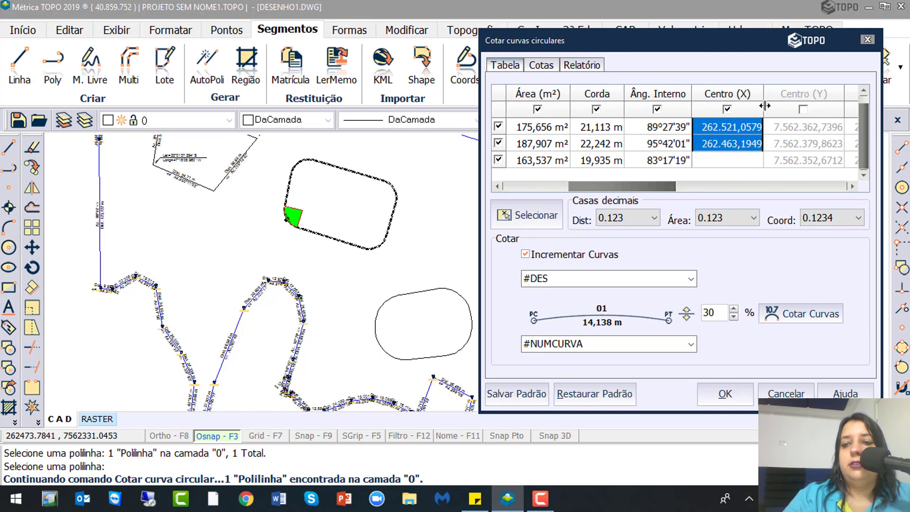
pyautogui.click(803, 109)
# - Include the PC (X), PC (Y), PT (X) and PT (Y) coordinate columns in the curve table
pyautogui.click(852, 186)
pyautogui.click(852, 186)
pyautogui.click(852, 186)
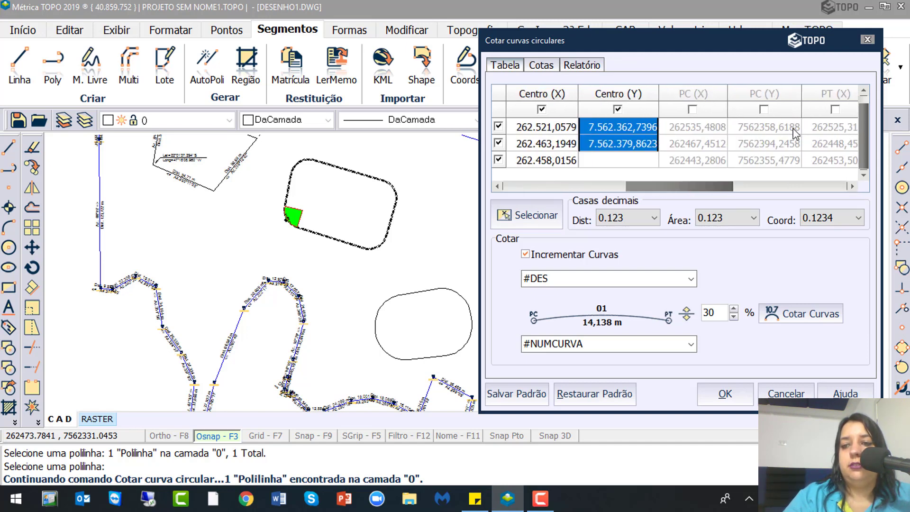
pyautogui.click(704, 106)
pyautogui.click(786, 108)
pyautogui.click(826, 106)
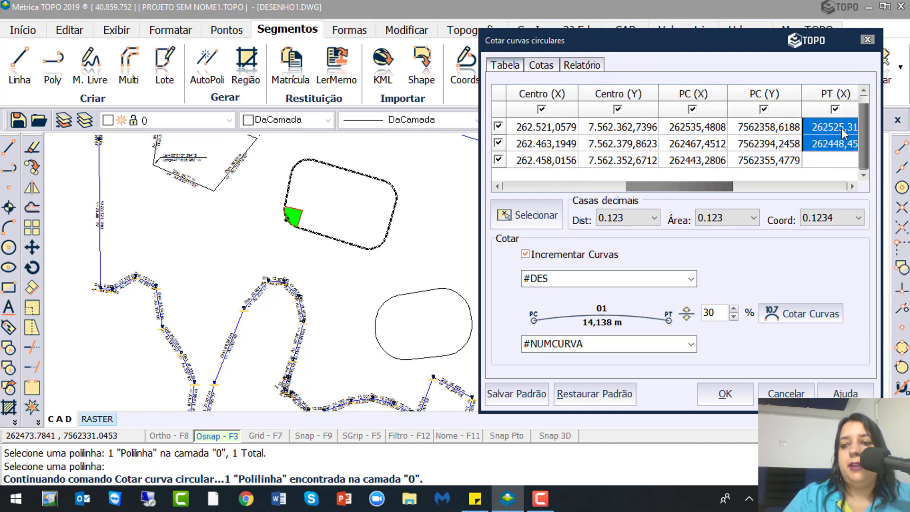
pyautogui.click(683, 108)
# - Include the PI (X), PI (Y), Área Externa and Azimute Corda columns in the curve table
pyautogui.moveTo(707, 187); pyautogui.dragTo(820, 186)
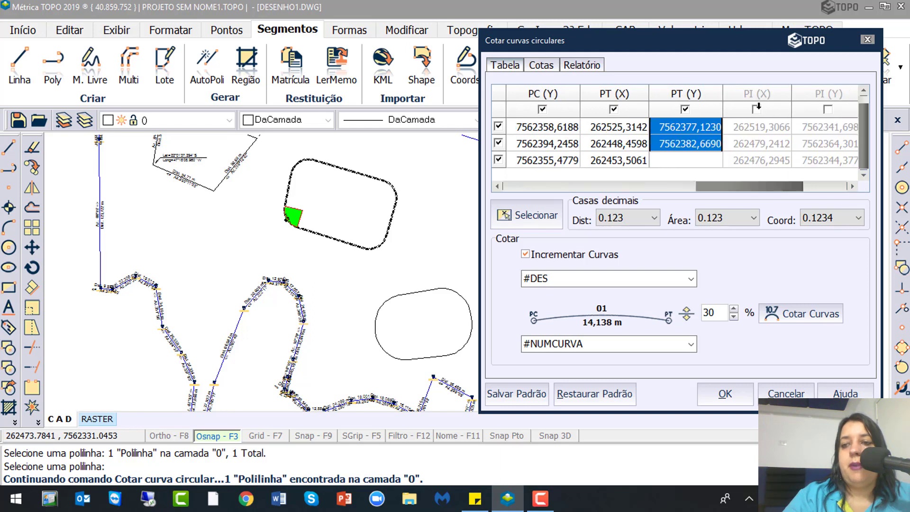
pyautogui.click(758, 106)
pyautogui.click(828, 105)
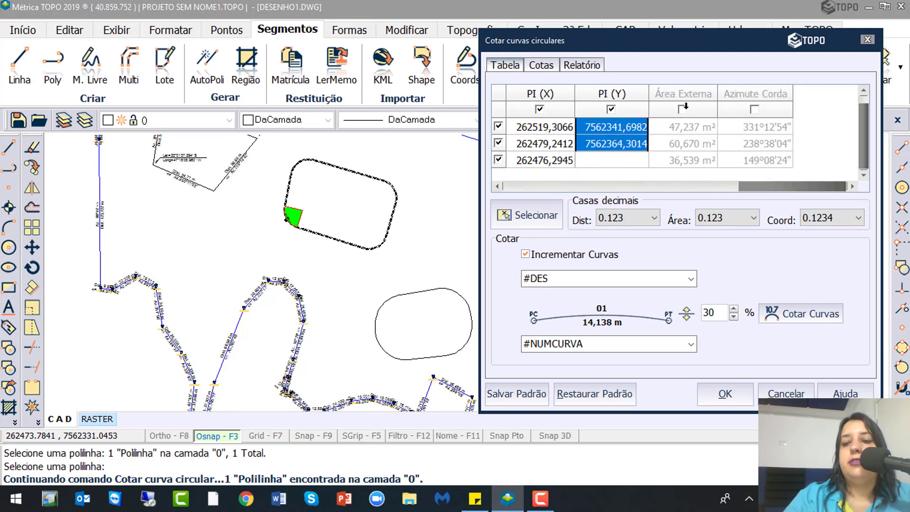
pyautogui.click(683, 108)
pyautogui.click(755, 108)
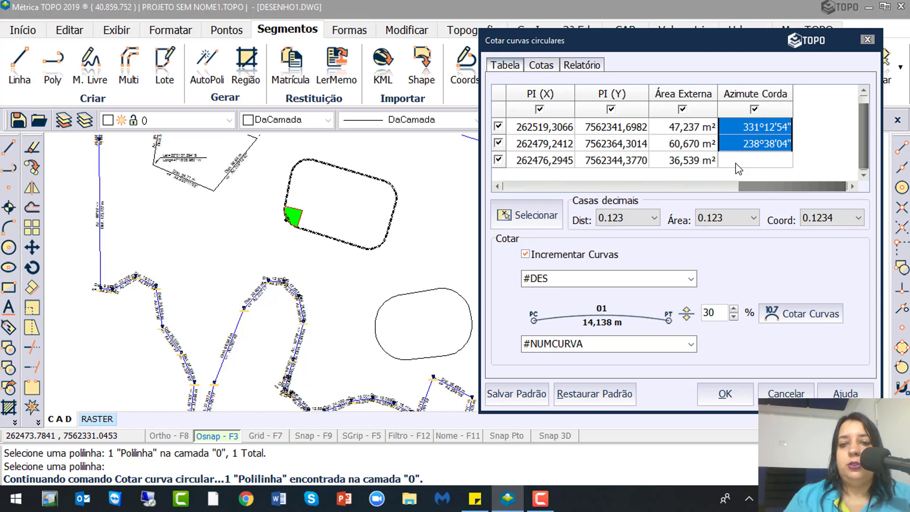
pyautogui.click(693, 160)
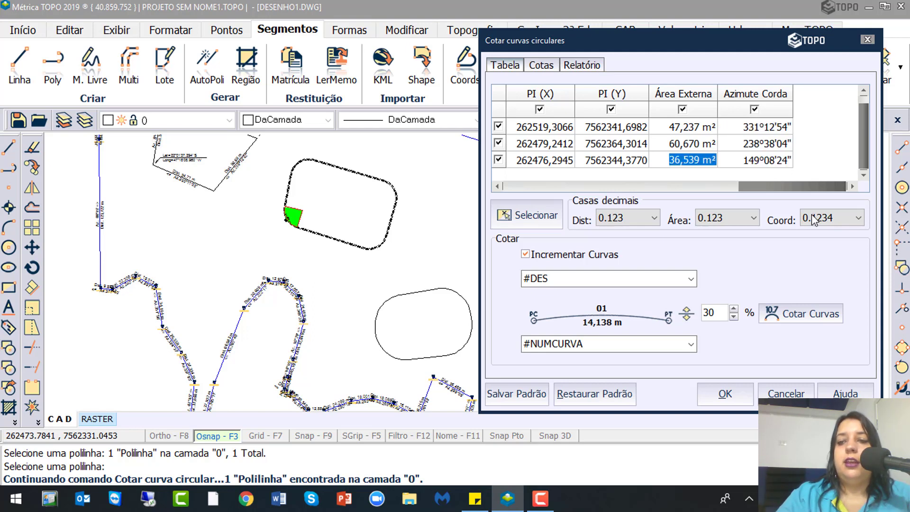
pyautogui.moveTo(787, 190); pyautogui.dragTo(550, 209)
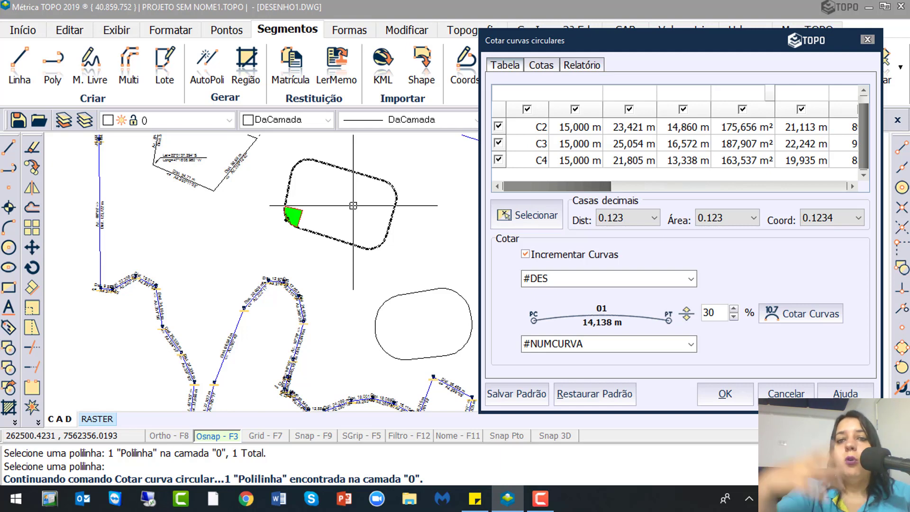
# - Add the curves of the oval polyline below the rounded four-sided one to the table, keeping the existing data
pyautogui.click(551, 215)
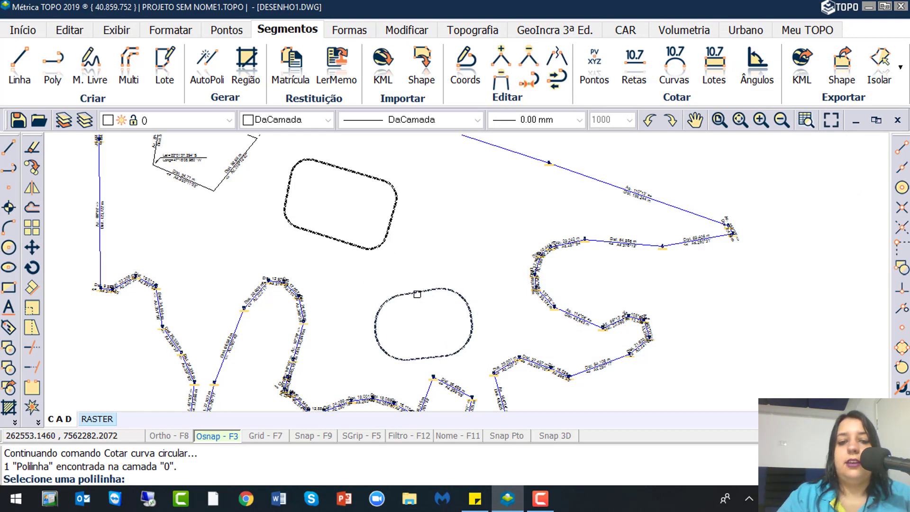
pyautogui.click(417, 294)
pyautogui.press('Return')
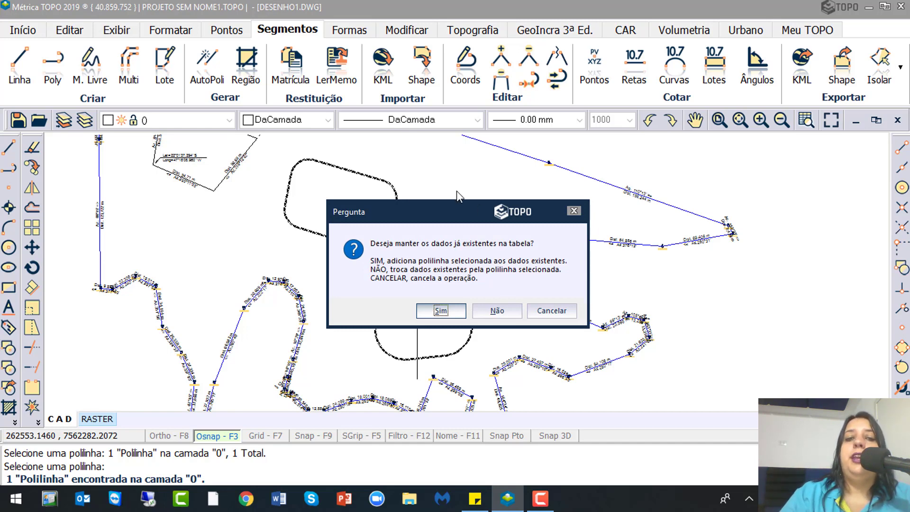
pyautogui.click(320, 183)
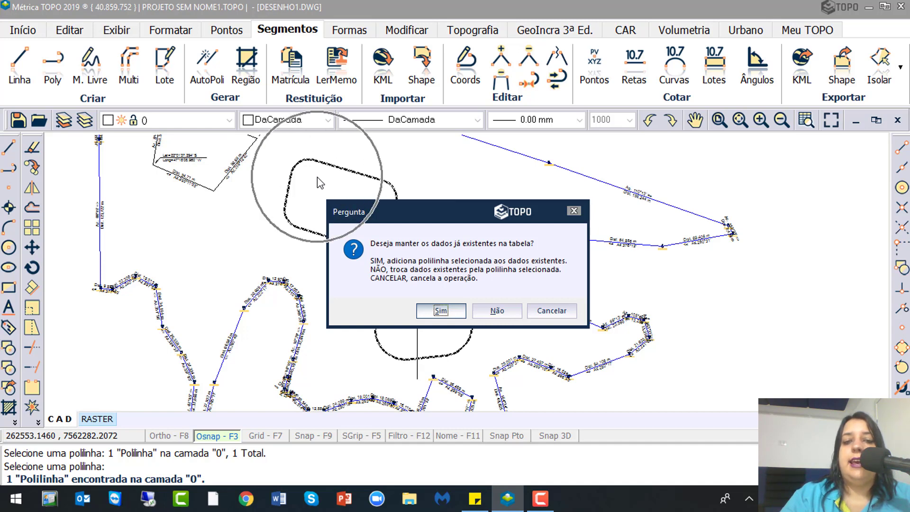
pyautogui.click(318, 180)
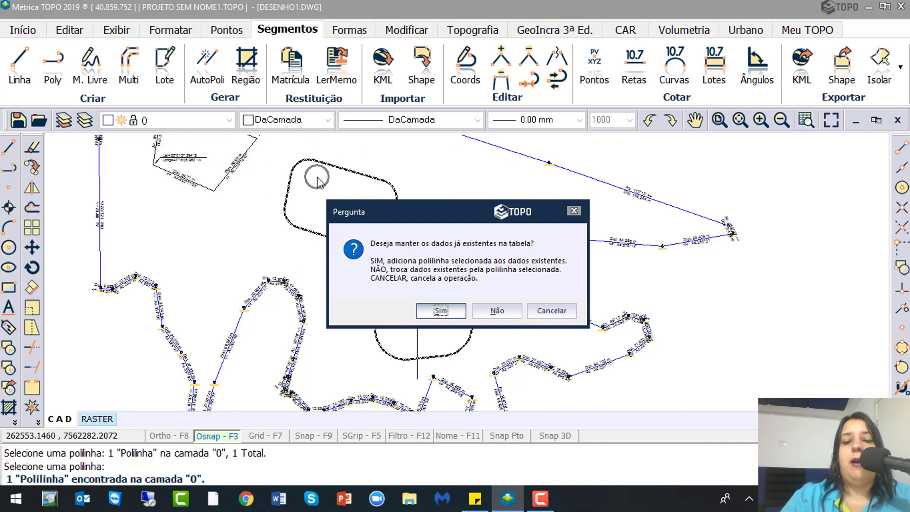
pyautogui.click(421, 355)
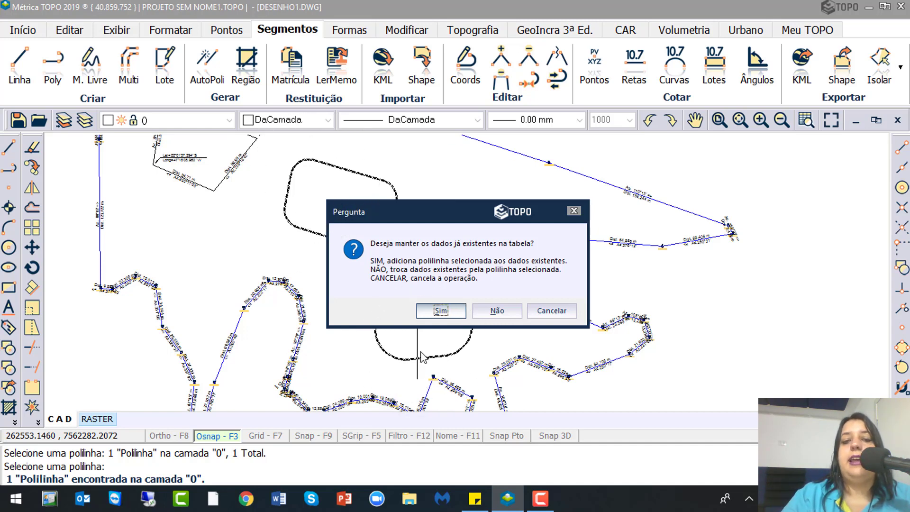
pyautogui.click(441, 310)
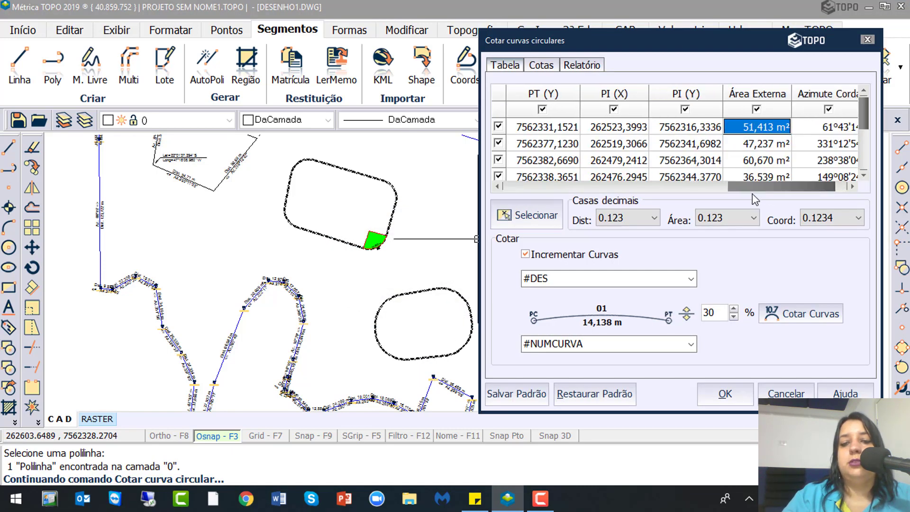
# - Review the added curves in the table and the decimal-place settings for distances, areas and coordinates
pyautogui.moveTo(754, 187); pyautogui.dragTo(514, 184)
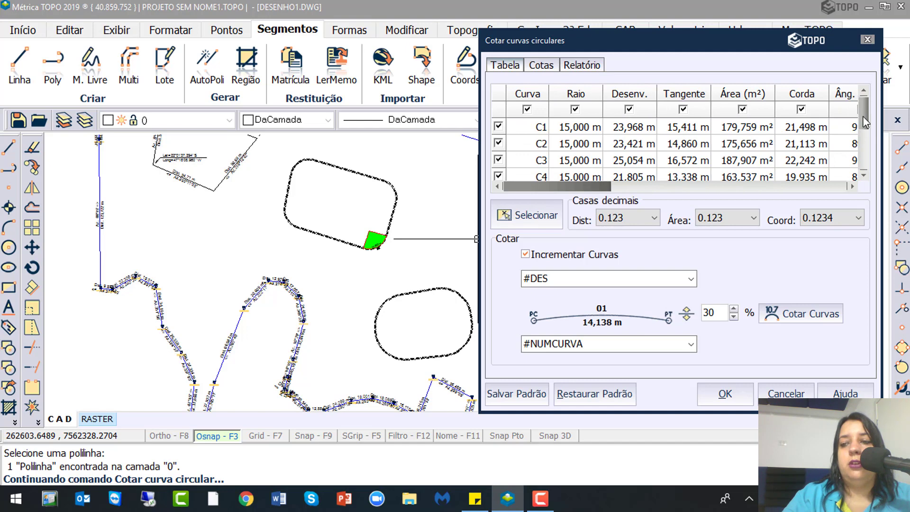
pyautogui.moveTo(865, 123); pyautogui.dragTo(864, 161)
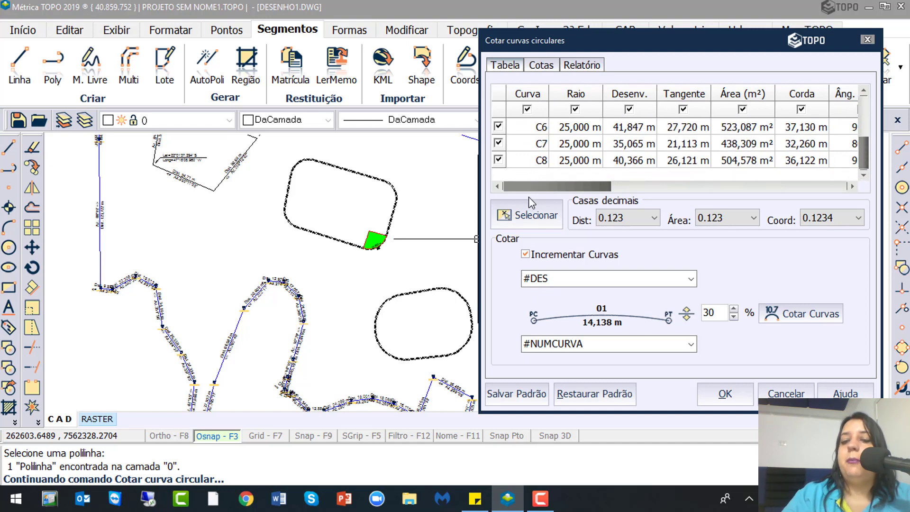
pyautogui.click(626, 216)
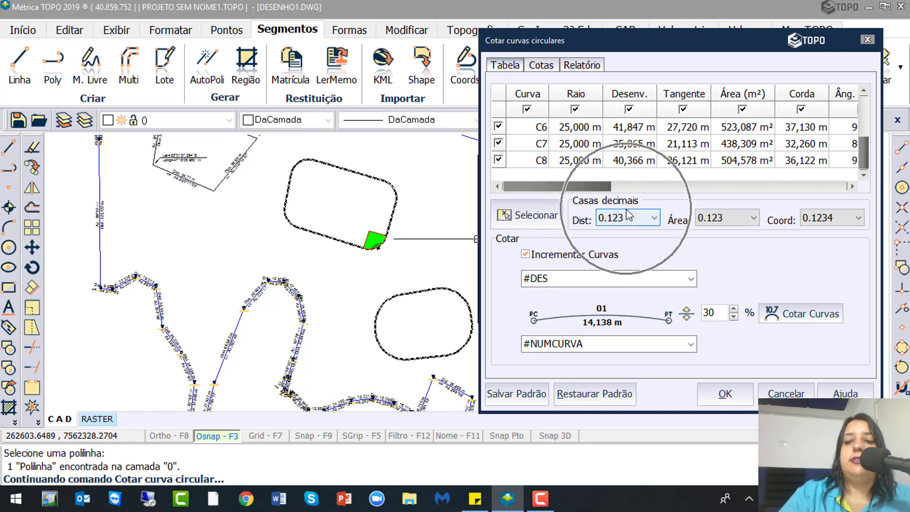
pyautogui.click(721, 218)
pyautogui.click(830, 229)
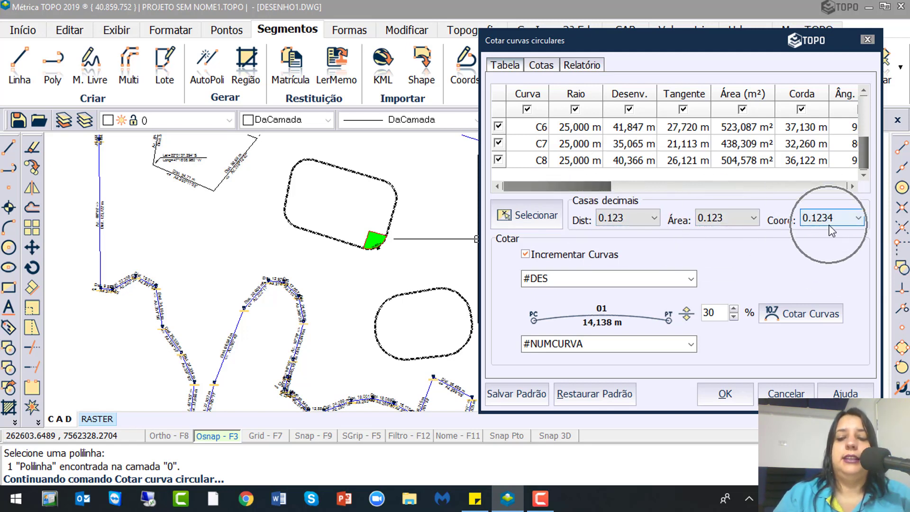
pyautogui.click(597, 321)
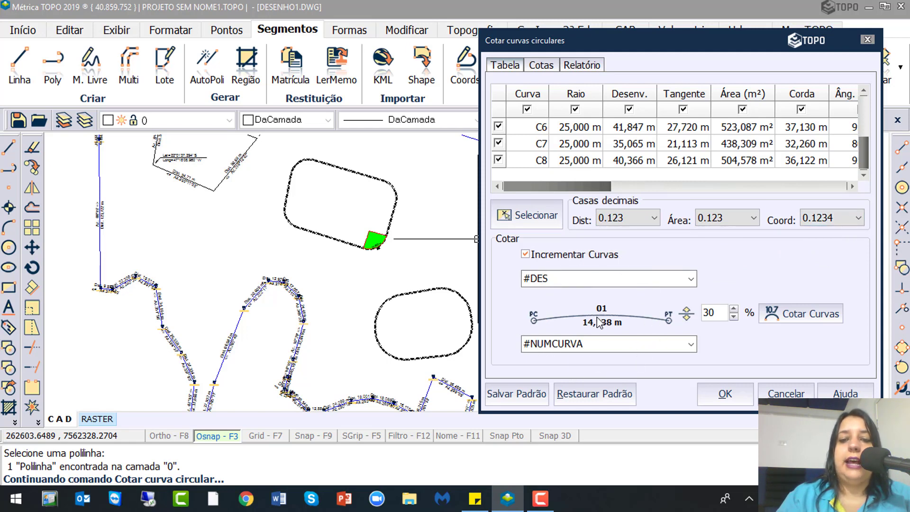
pyautogui.click(536, 279)
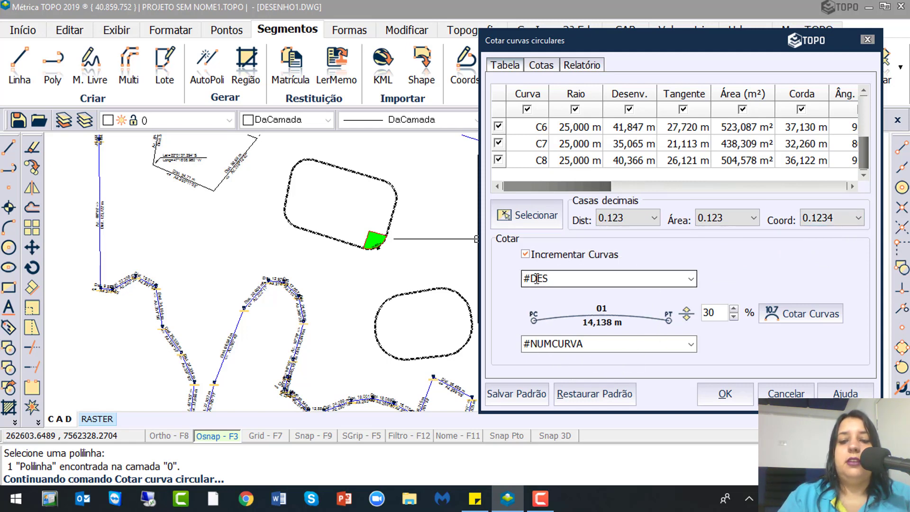
pyautogui.click(555, 345)
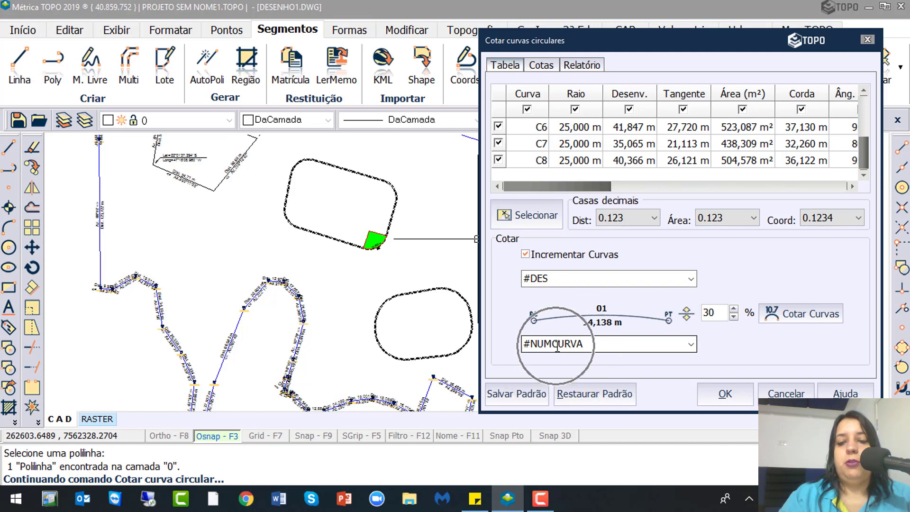
pyautogui.click(535, 130)
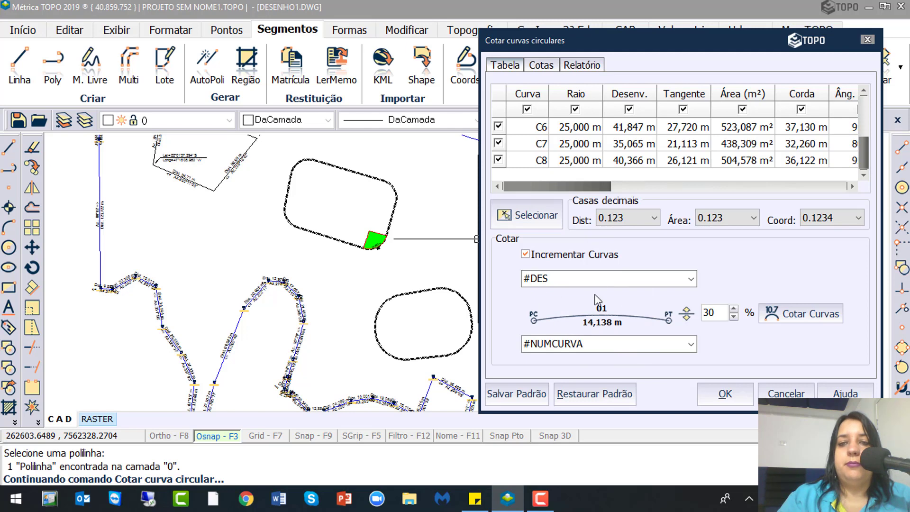
# - Set the plotted text height of the circular curve dimensions to 2.5 mm
pyautogui.click(541, 66)
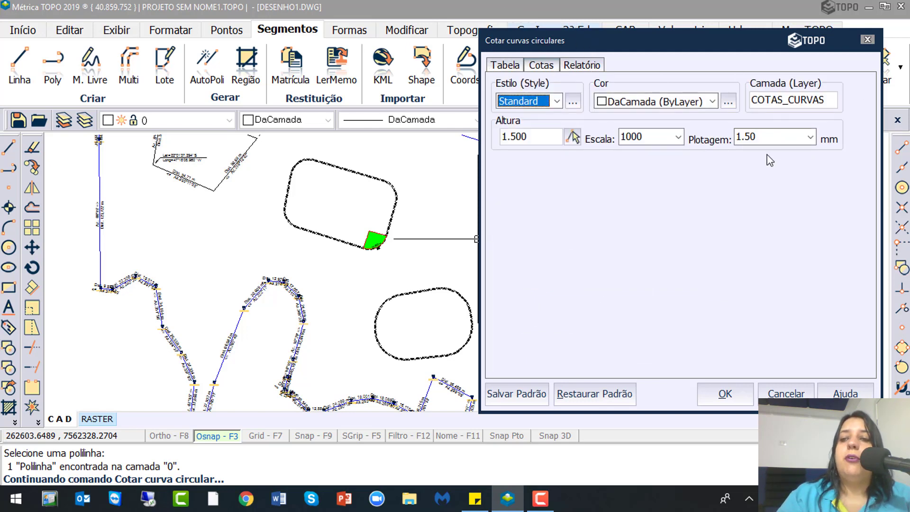
pyautogui.click(774, 135)
pyautogui.write('2.5')
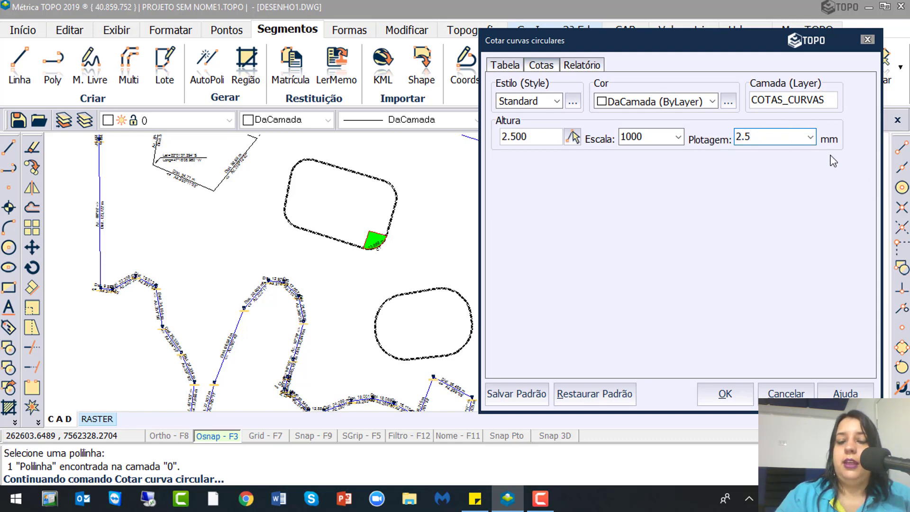
pyautogui.press('ctrl')
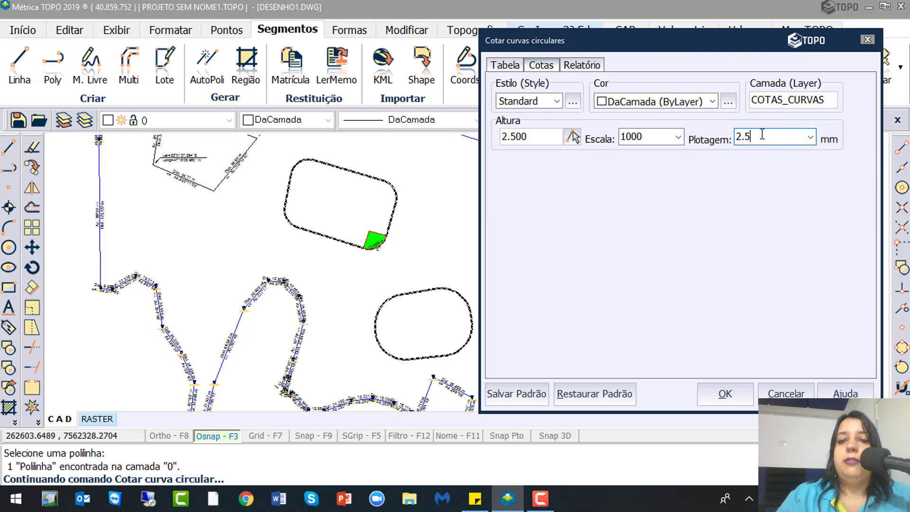
pyautogui.press('ctrl')
pyautogui.press('ctrl')
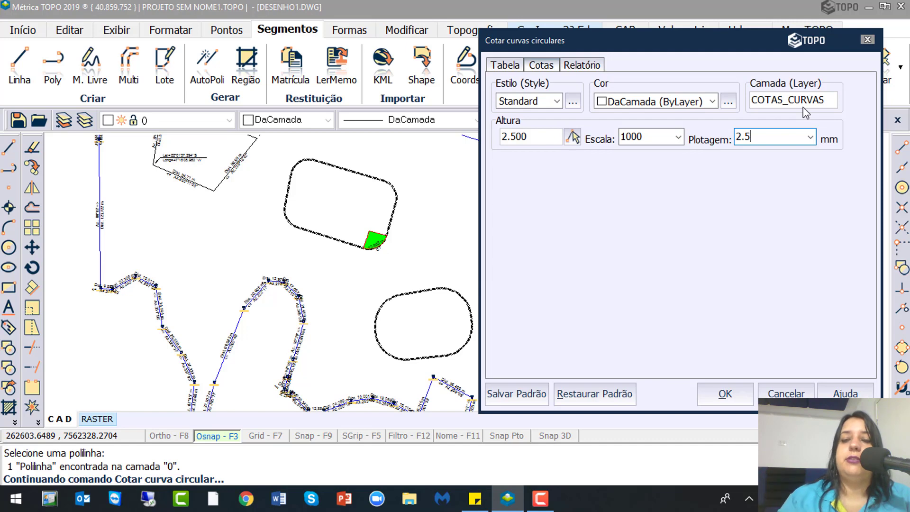
pyautogui.press('ctrl')
# - Dimension all the curves selected in the table, labelling them with #DES and #NUMCURVA at 30% spacing
pyautogui.click(502, 70)
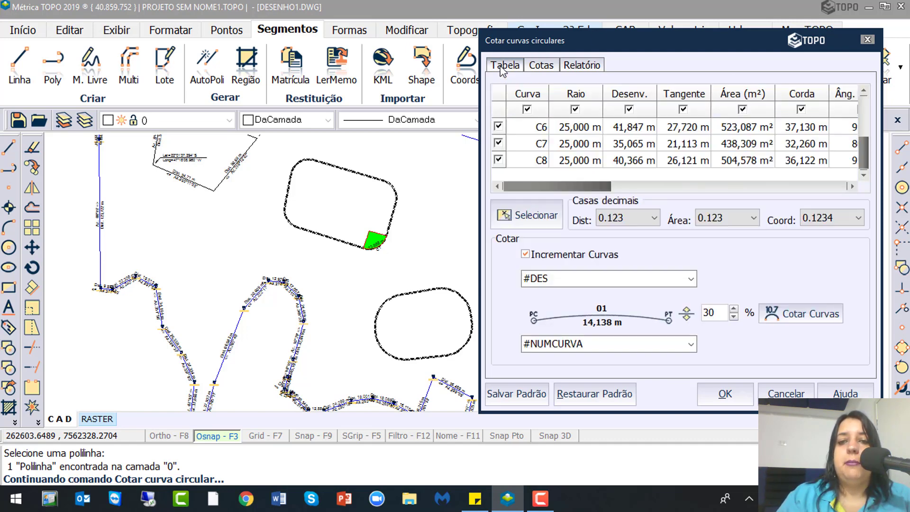
pyautogui.press('ctrl')
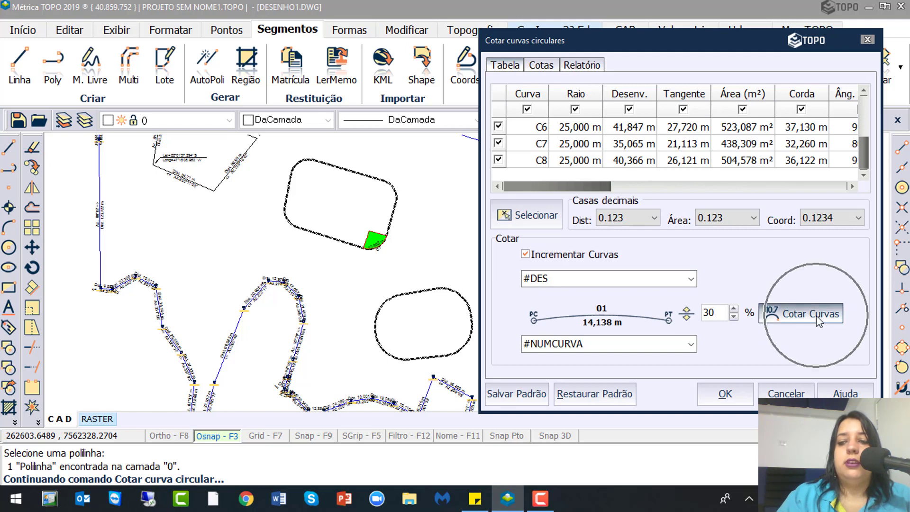
pyautogui.press('ctrl')
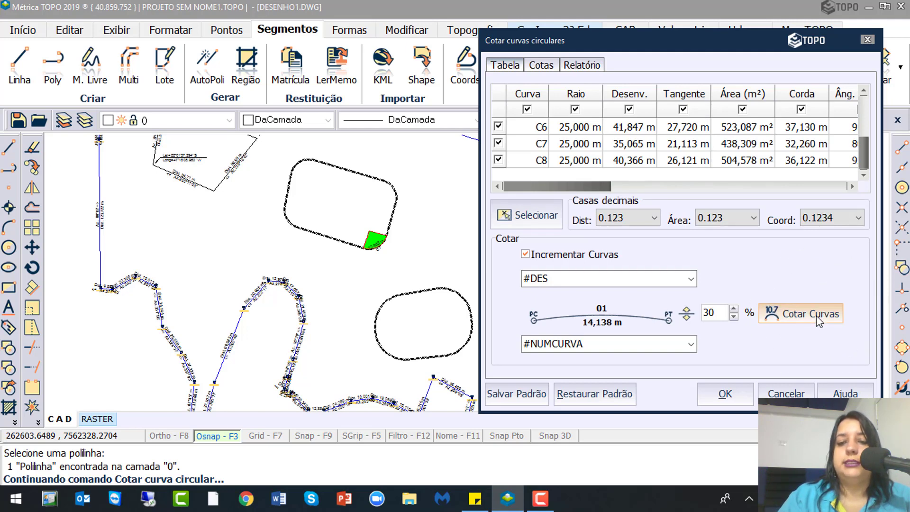
pyautogui.click(819, 322)
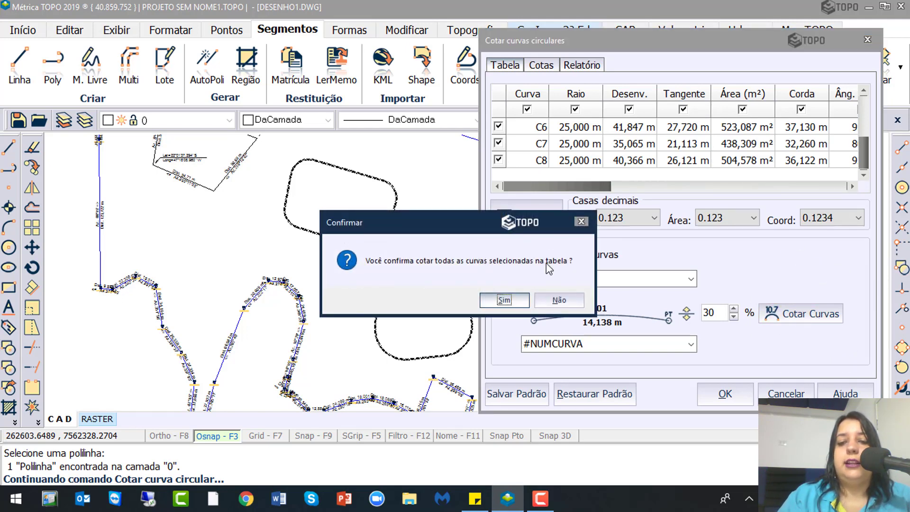
pyautogui.click(504, 300)
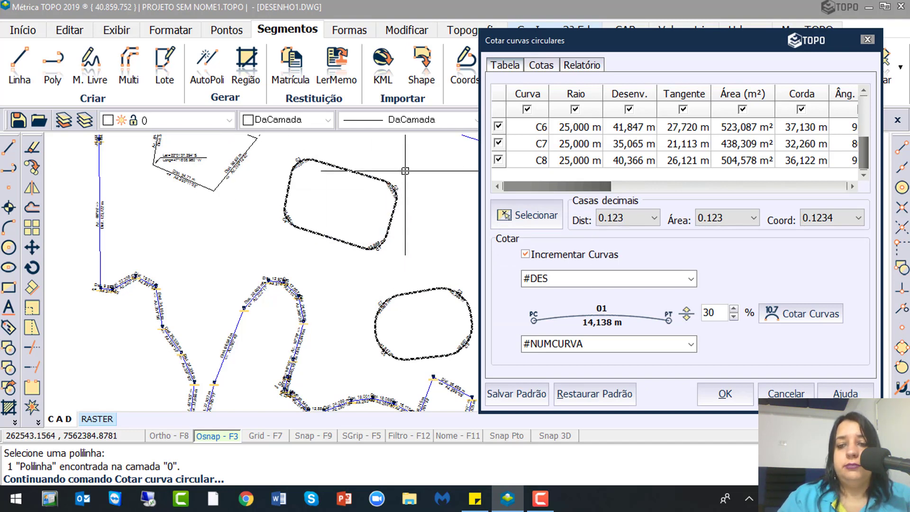
pyautogui.press('ctrl')
pyautogui.press('ctrl')
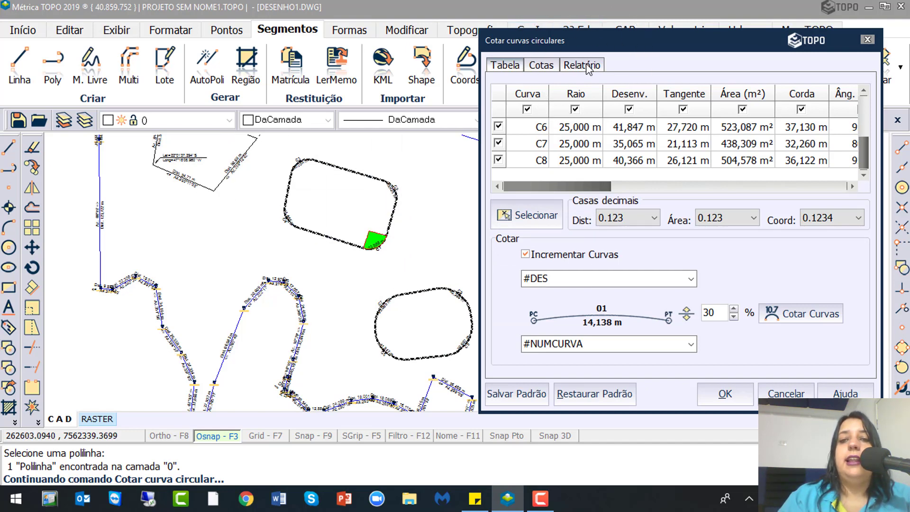
# - Generate the circular curve report on a Carta page in portrait orientation with 25 mm margins
pyautogui.click(588, 66)
pyautogui.click(571, 104)
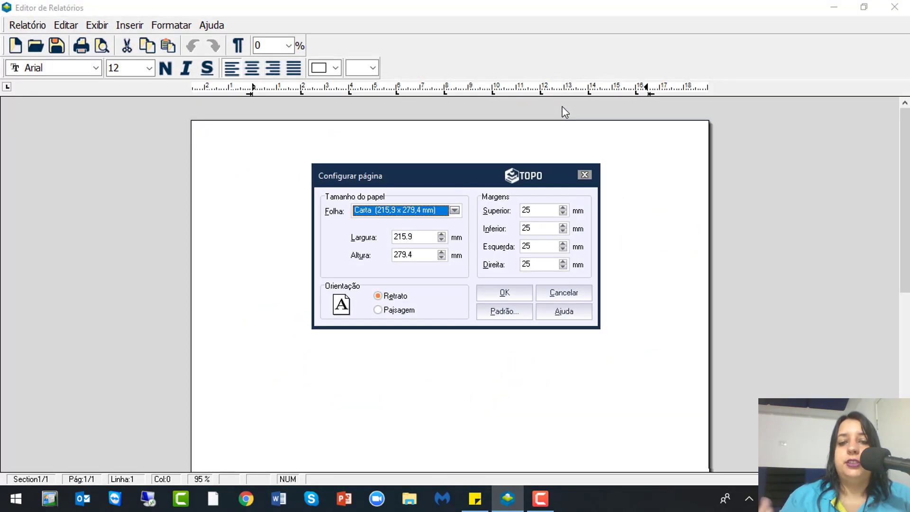
pyautogui.click(506, 293)
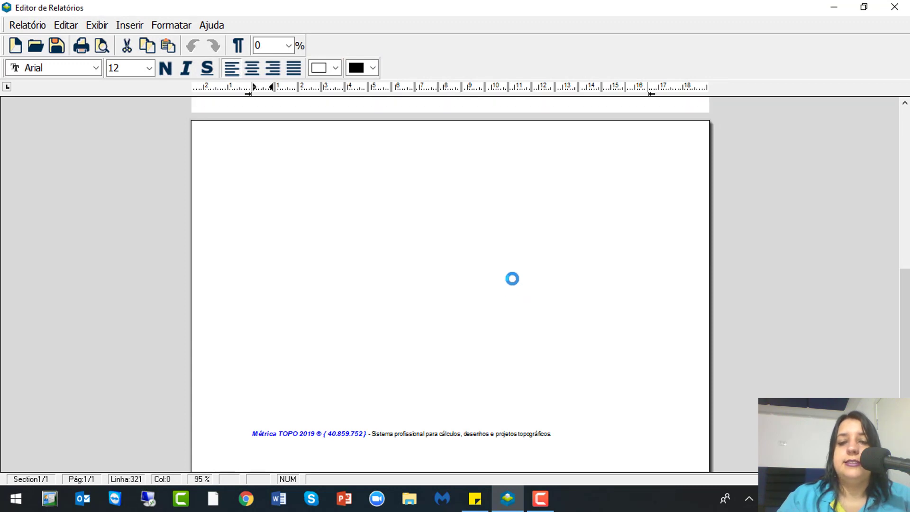
# - Save the curve report as the Word document "Relatório curvas" in Área de Trabalho and close the report editor
pyautogui.click(57, 46)
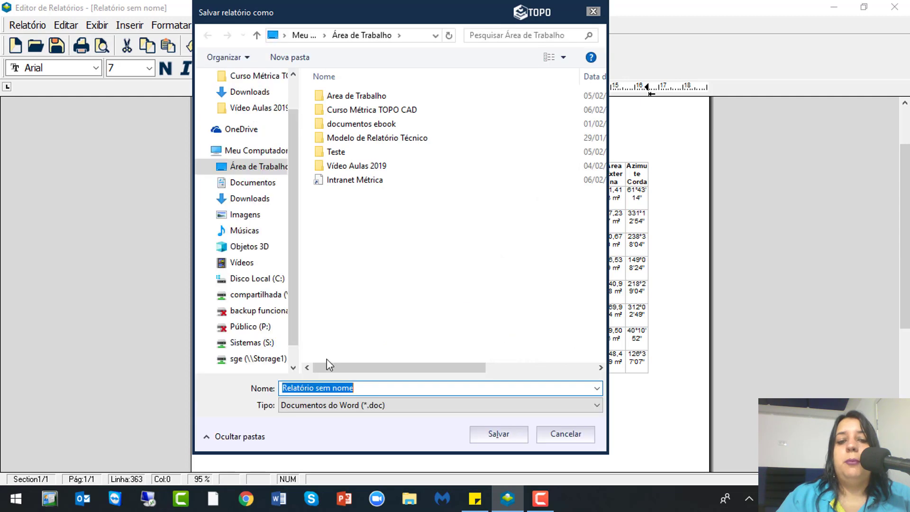
pyautogui.moveTo(373, 388); pyautogui.dragTo(317, 389)
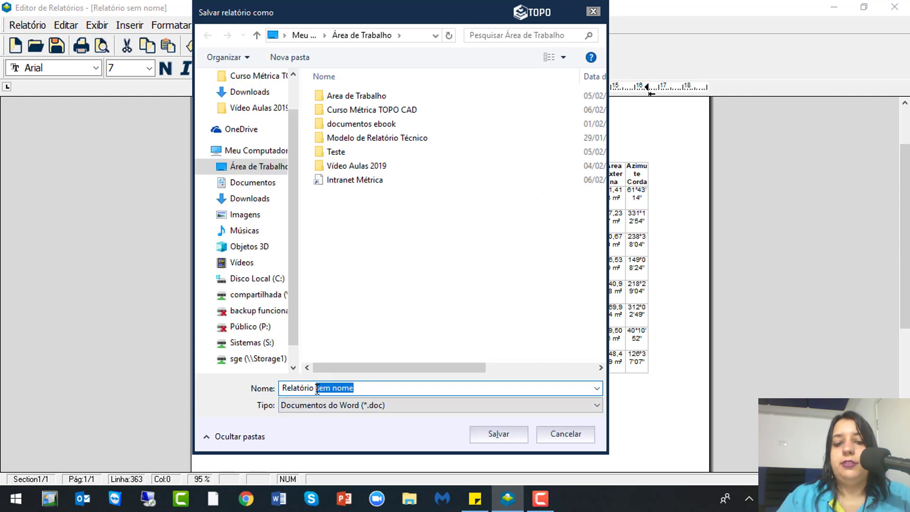
pyautogui.write('Cotar cur')
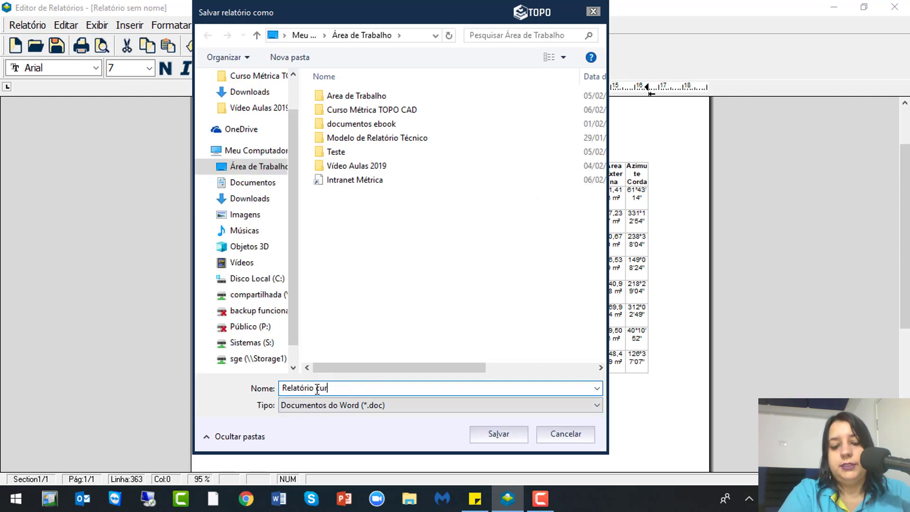
pyautogui.write('vas')
pyautogui.press('Return')
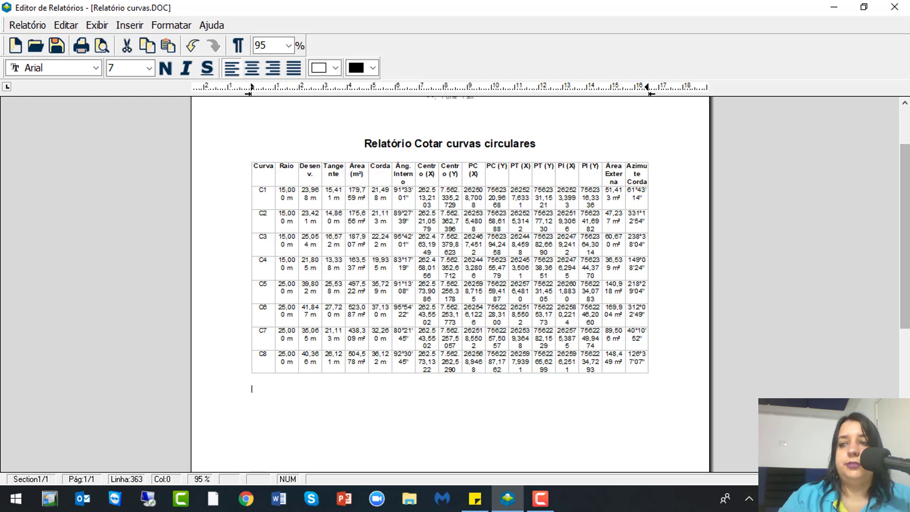
pyautogui.click(894, 8)
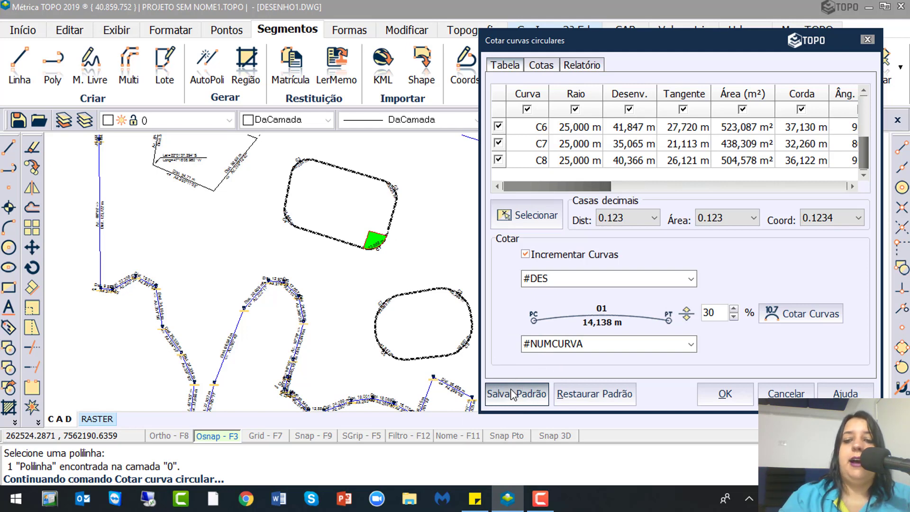
# - Accept creating a drawing table of the circular curve values and set its plotted text height to 2.5 mm
pyautogui.click(729, 399)
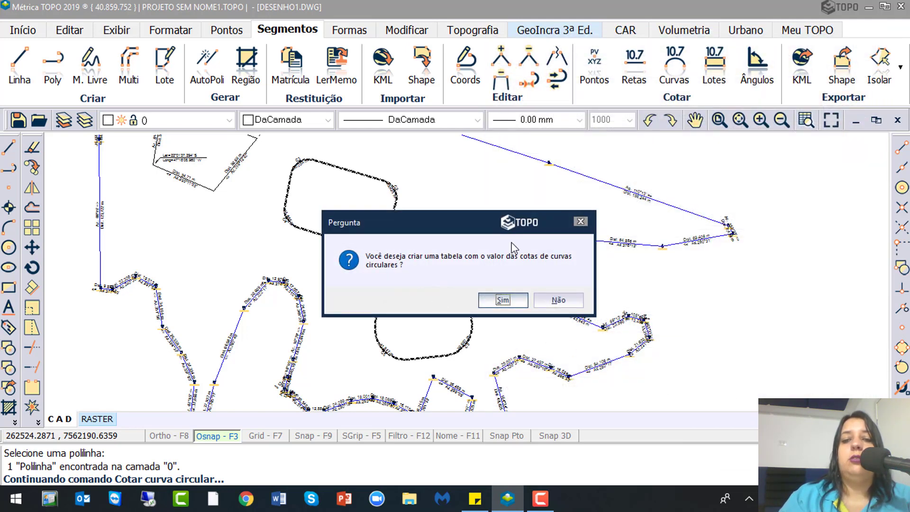
pyautogui.click(503, 300)
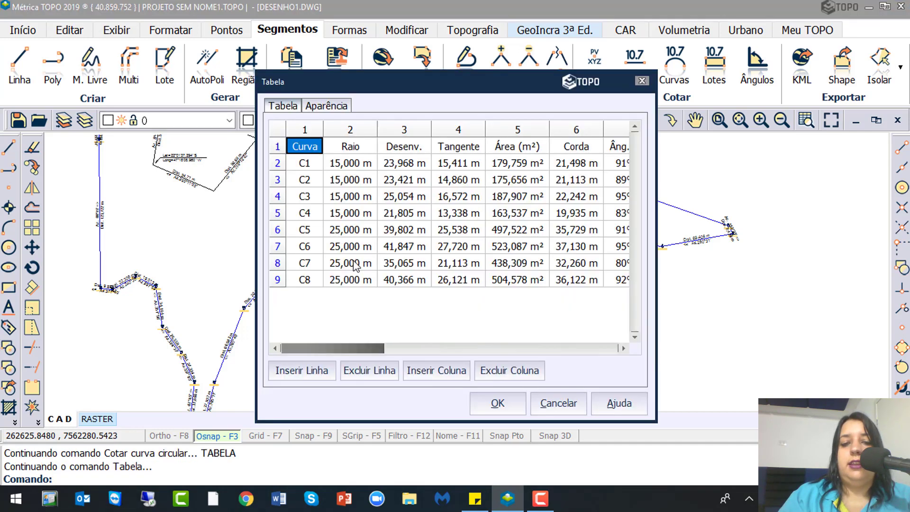
pyautogui.moveTo(329, 345); pyautogui.dragTo(282, 326)
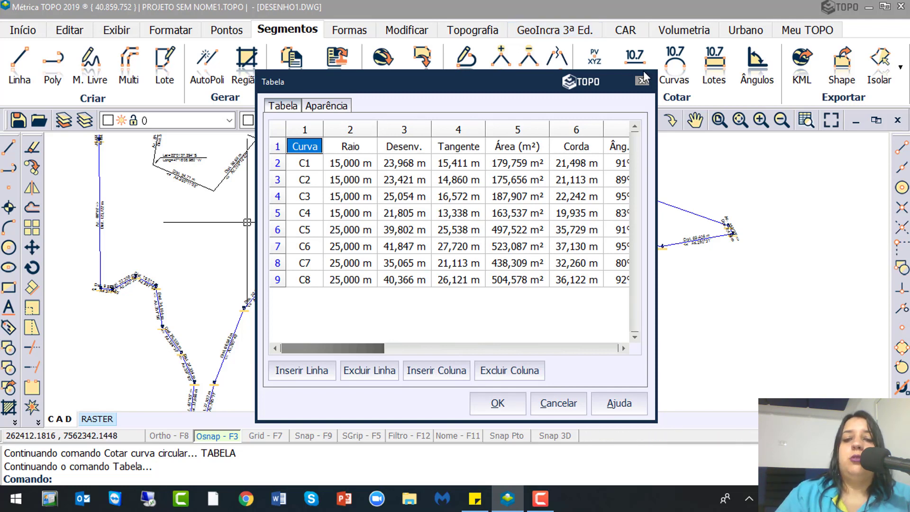
pyautogui.click(327, 106)
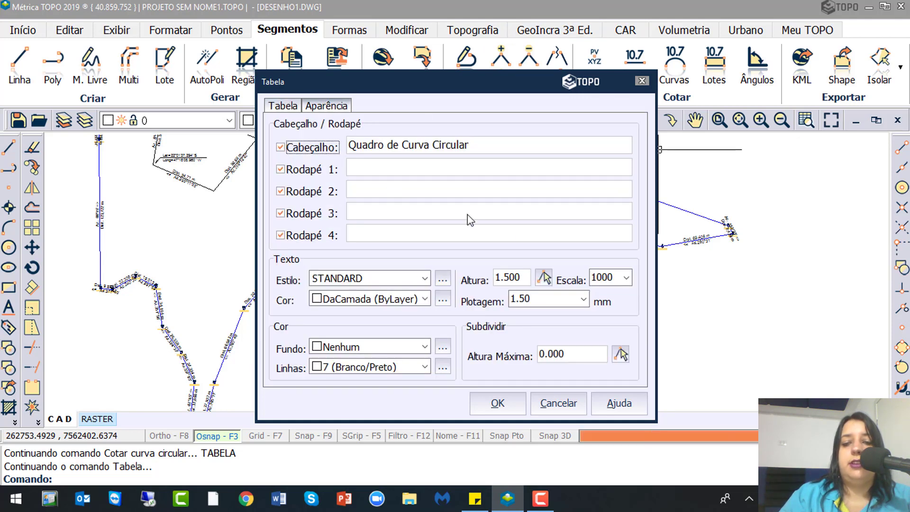
pyautogui.doubleClick(536, 298)
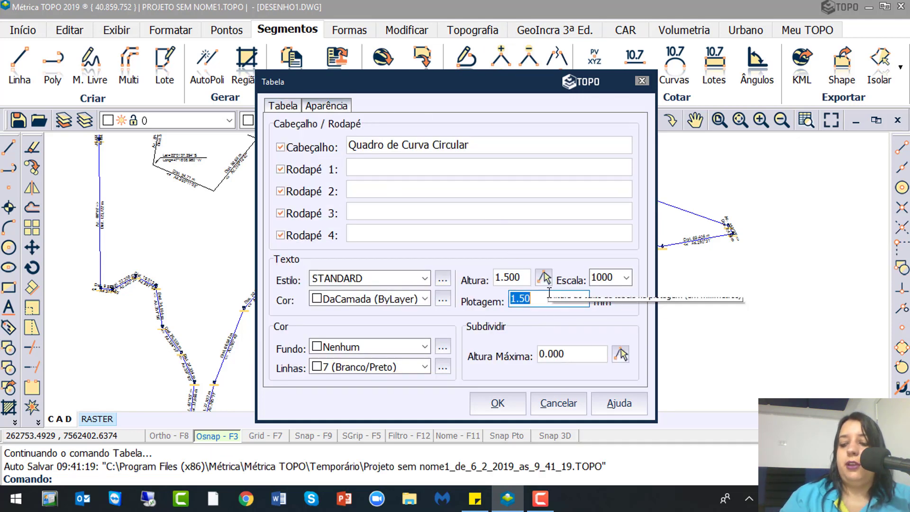
pyautogui.write('2.5')
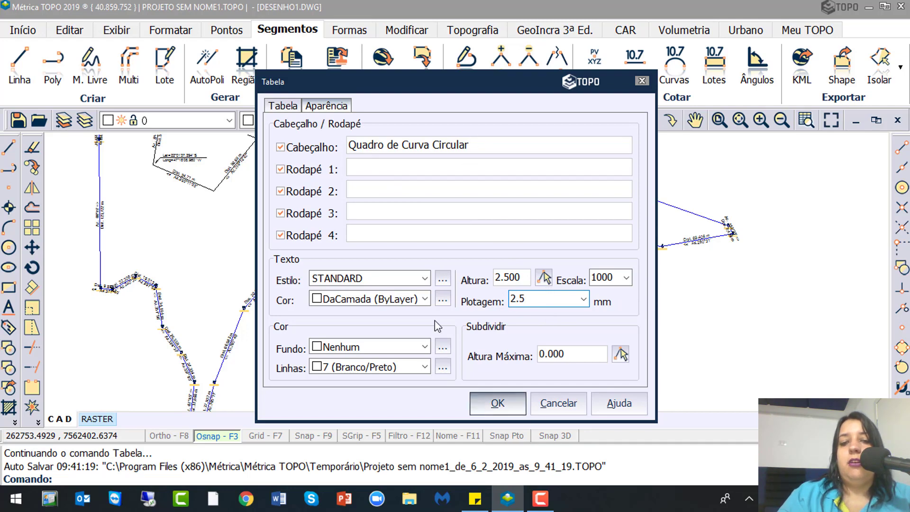
pyautogui.click(284, 105)
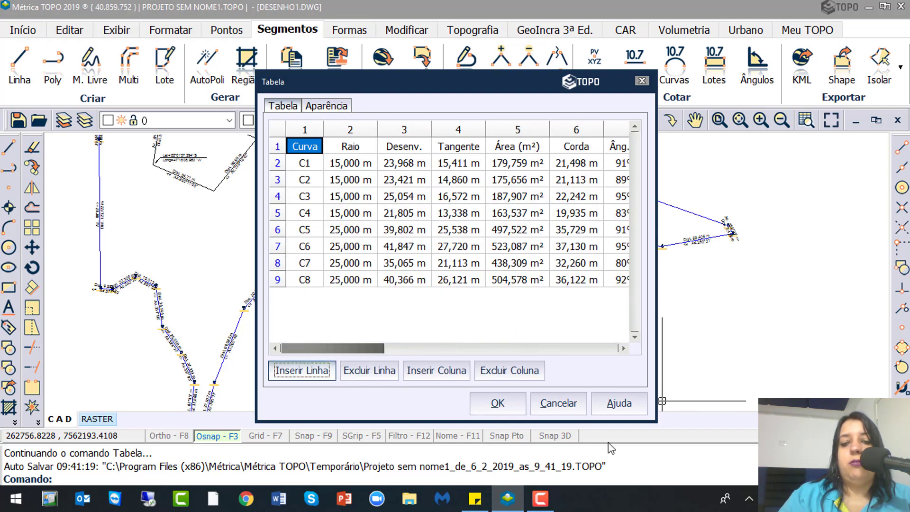
# - Insert the circular curve table in the empty area below the blue polyline, then inspect the table and curve labels
pyautogui.click(498, 404)
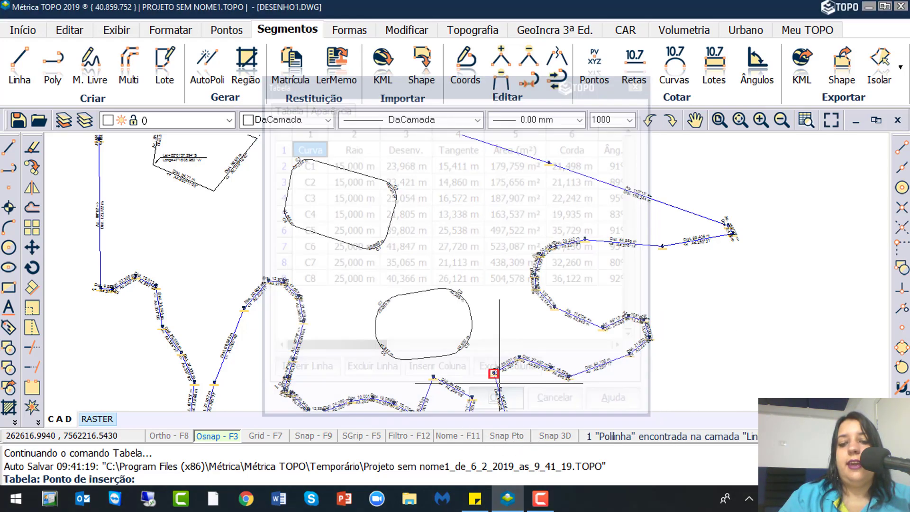
pyautogui.scroll(-2, 386, 247)
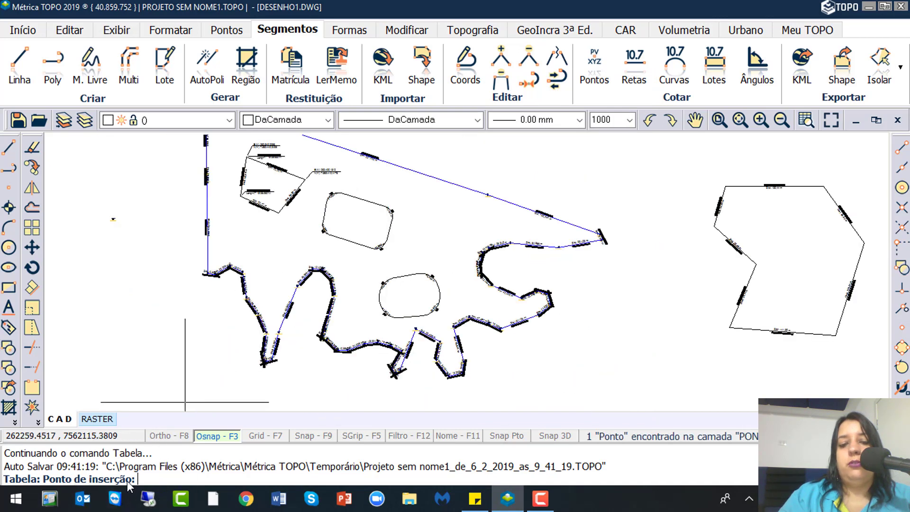
pyautogui.moveTo(641, 346); pyautogui.dragTo(507, 204, button='middle')
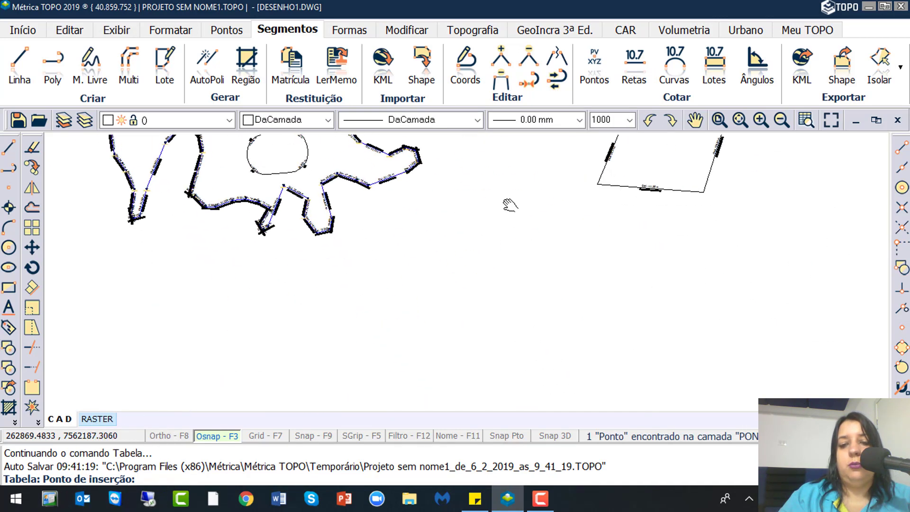
pyautogui.click(409, 222)
pyautogui.scroll(3, 755, 325)
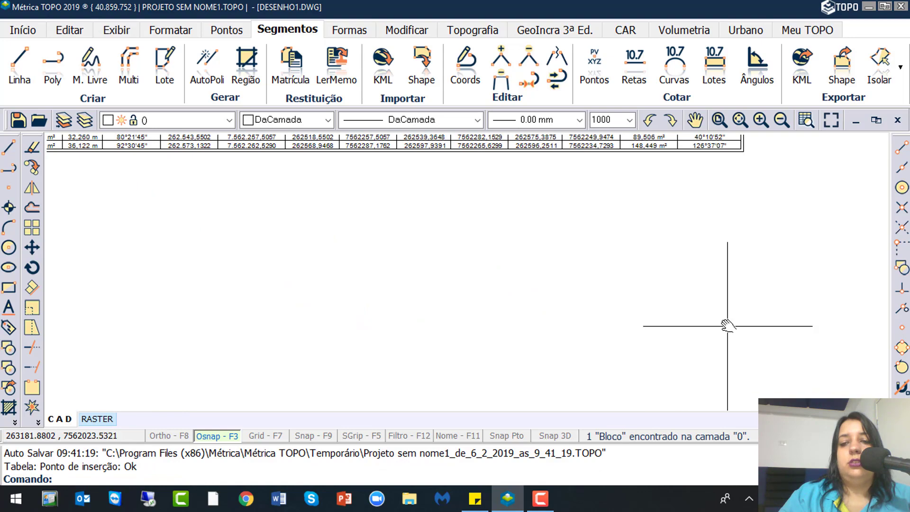
pyautogui.moveTo(466, 266); pyautogui.dragTo(594, 327, button='middle')
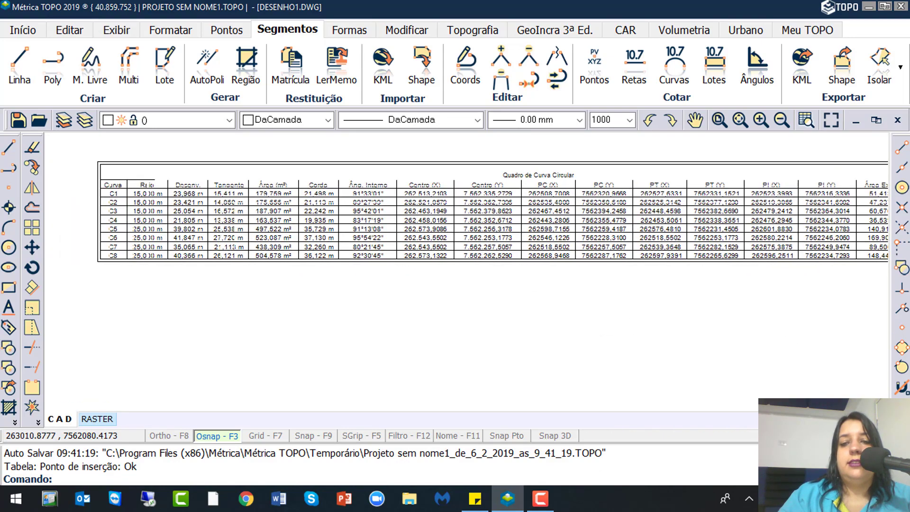
pyautogui.scroll(2, 94, 255)
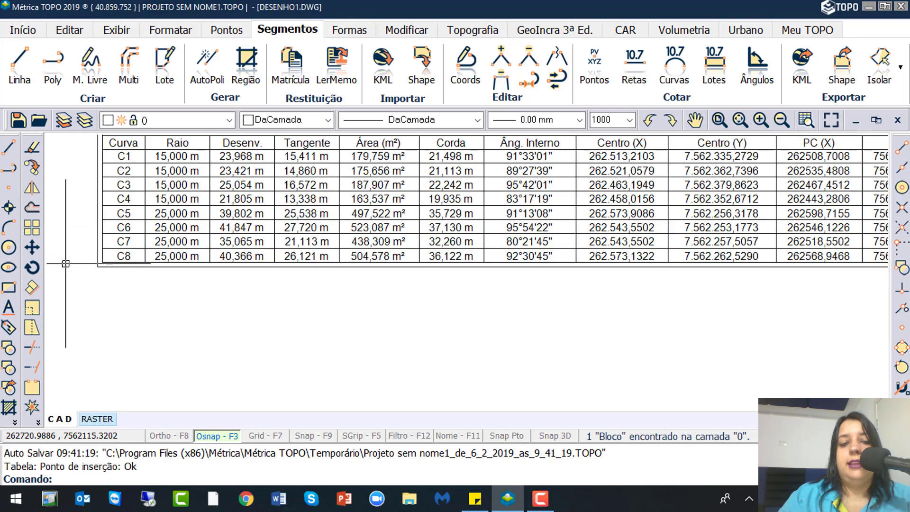
pyautogui.scroll(-3, 490, 284)
pyautogui.scroll(4, 314, 204)
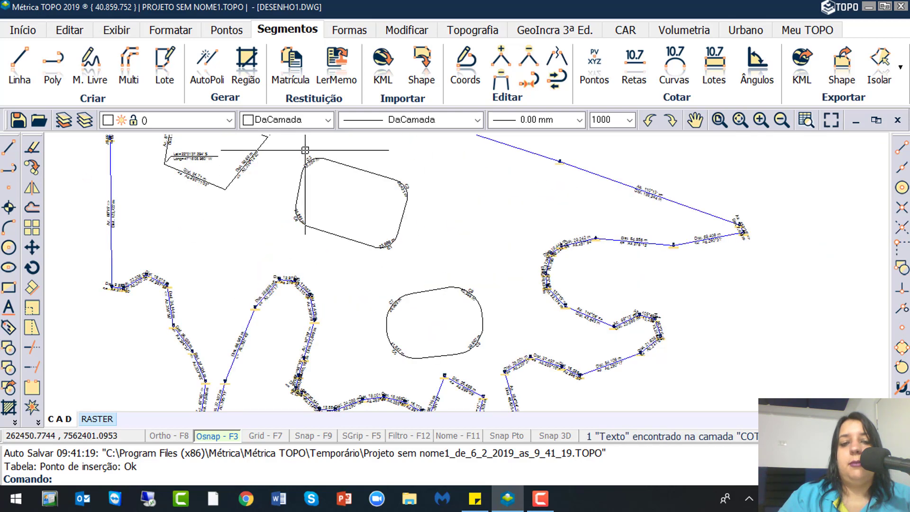
# - Inspect the curve labels and arc lengths on both rounded polygons and compare them with the circular curve table
pyautogui.scroll(2, 314, 205)
pyautogui.scroll(-2, 498, 278)
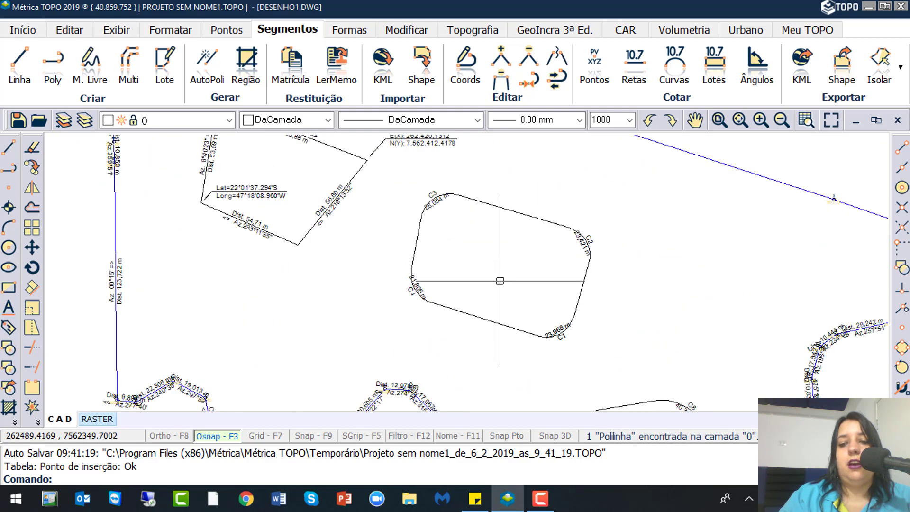
pyautogui.scroll(2, 568, 347)
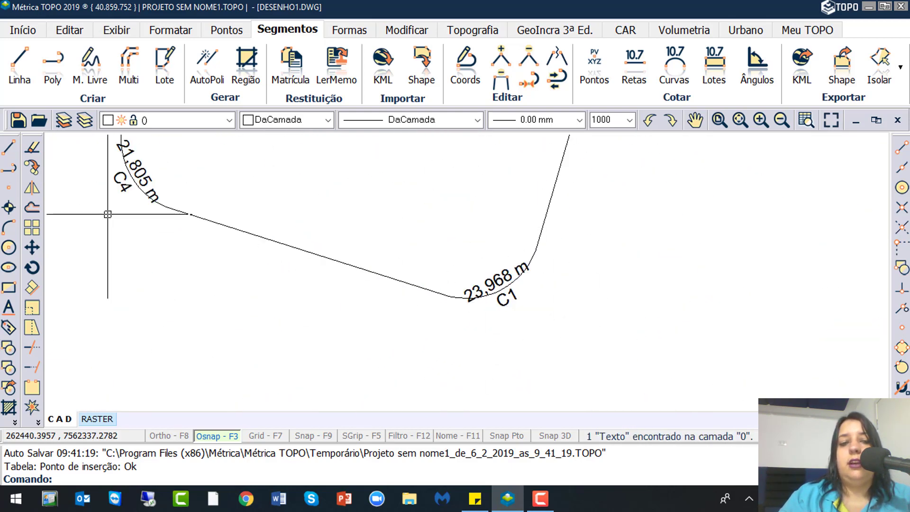
pyautogui.scroll(-3, 100, 178)
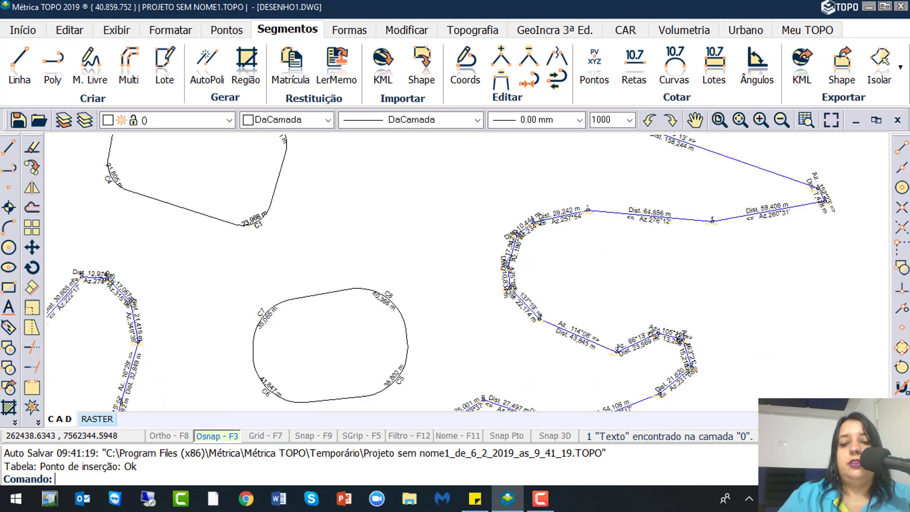
pyautogui.scroll(2, 383, 327)
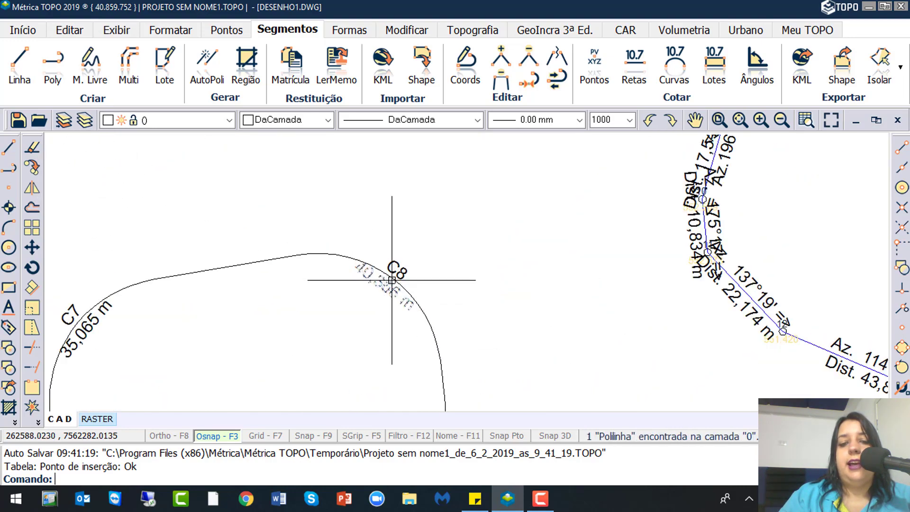
pyautogui.scroll(-2, 391, 280)
pyautogui.scroll(-3, 392, 280)
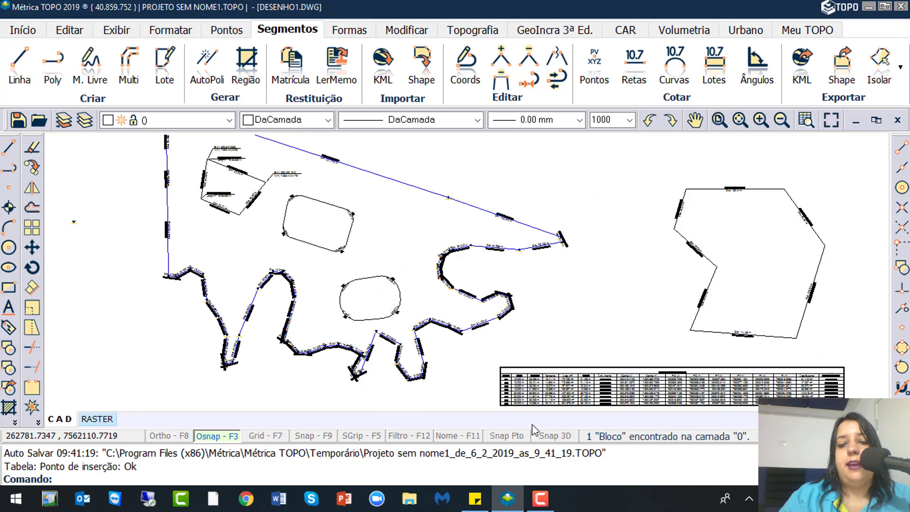
pyautogui.scroll(4, 526, 384)
pyautogui.scroll(1, 520, 410)
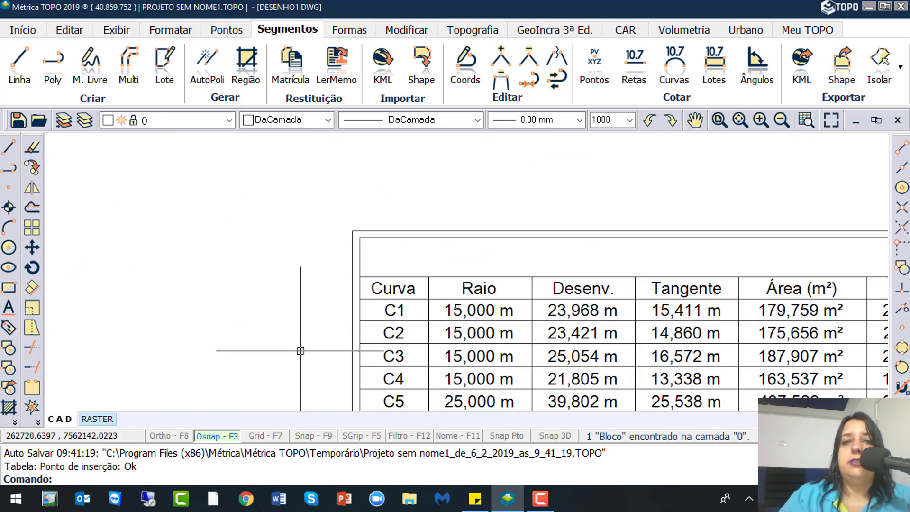
pyautogui.scroll(-5, 625, 137)
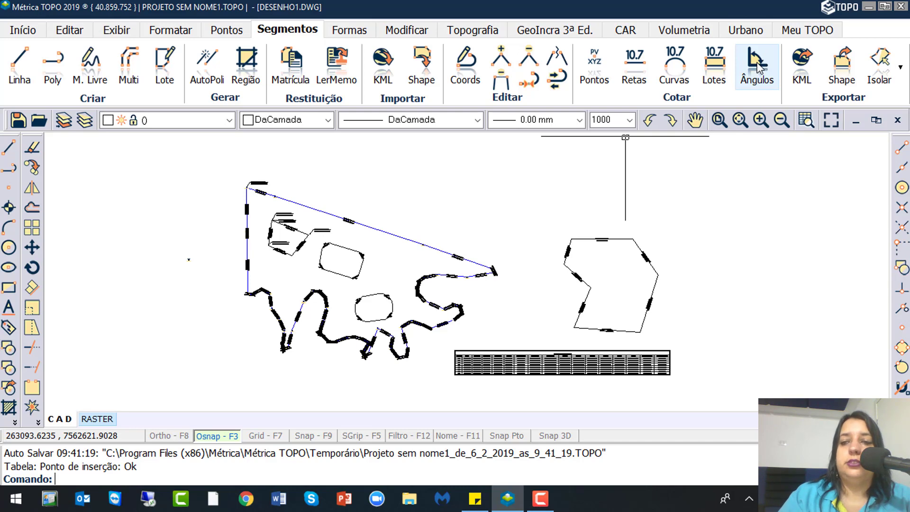
# - Start dimensioning the internal angles of the seven-sided polygon above the curve table and place the angle inside its upper-left vertex
pyautogui.click(759, 66)
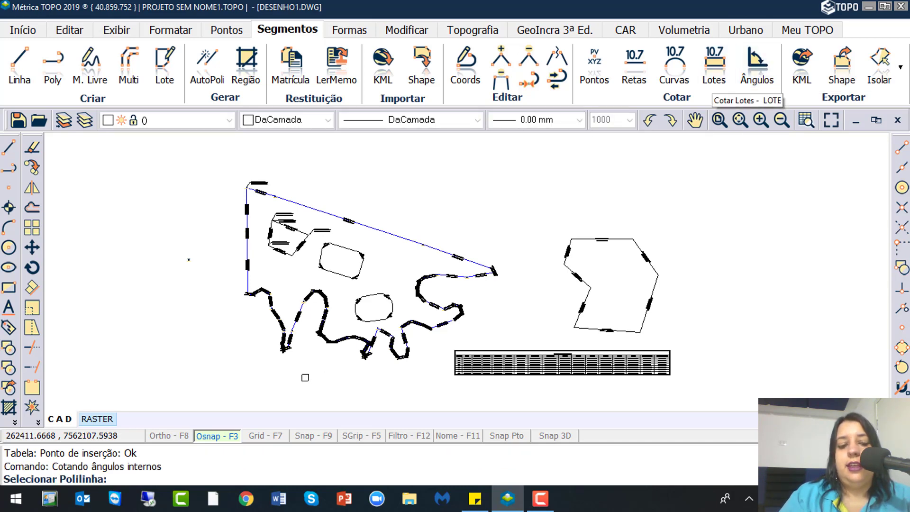
pyautogui.click(66, 483)
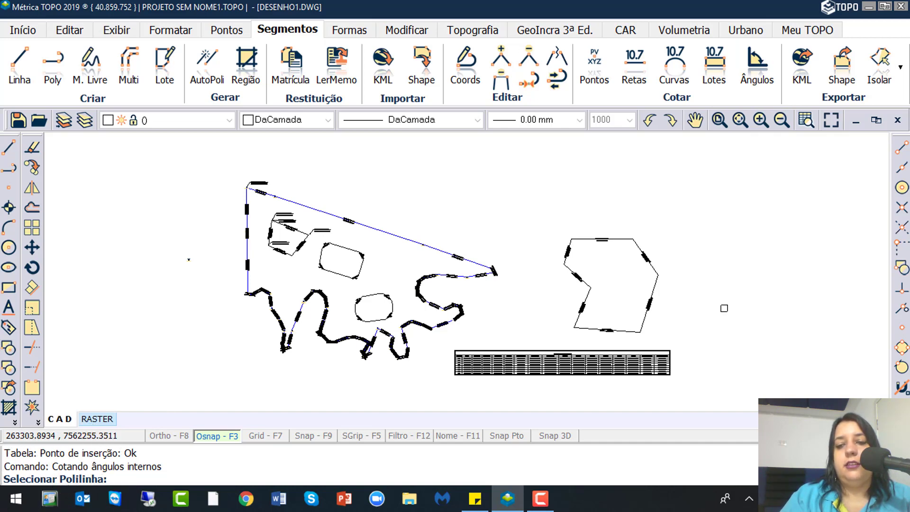
pyautogui.click(613, 242)
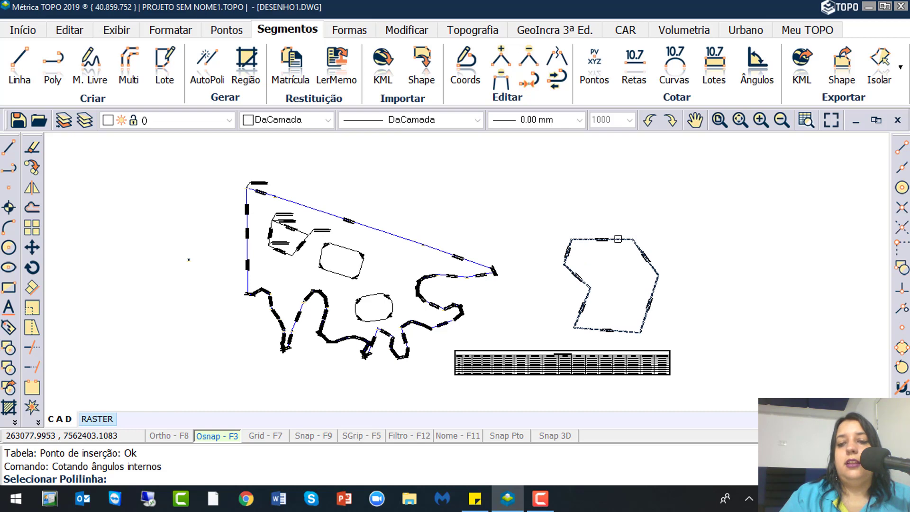
pyautogui.scroll(2, 631, 283)
pyautogui.moveTo(619, 260)
pyautogui.mouseDown(button='middle')
pyautogui.moveTo(477, 242)
pyautogui.moveTo(476, 222)
pyautogui.mouseUp(button='middle')
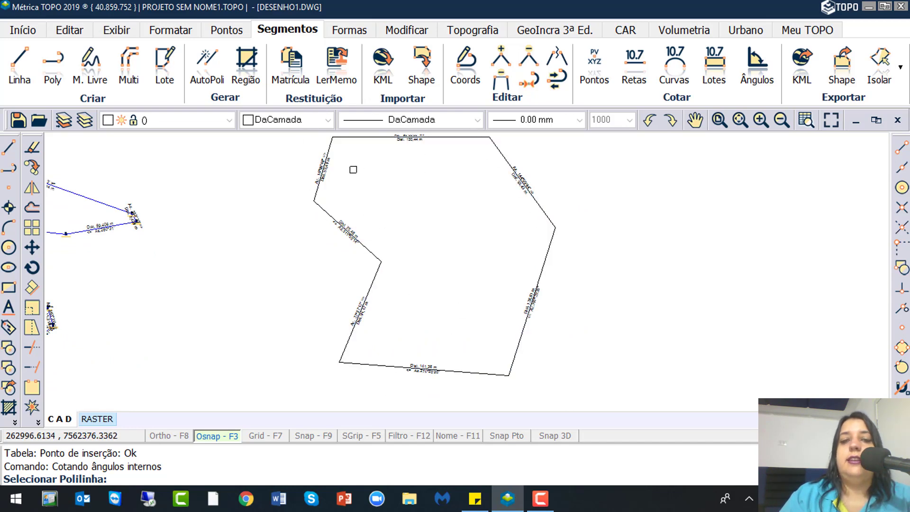
pyautogui.click(362, 138)
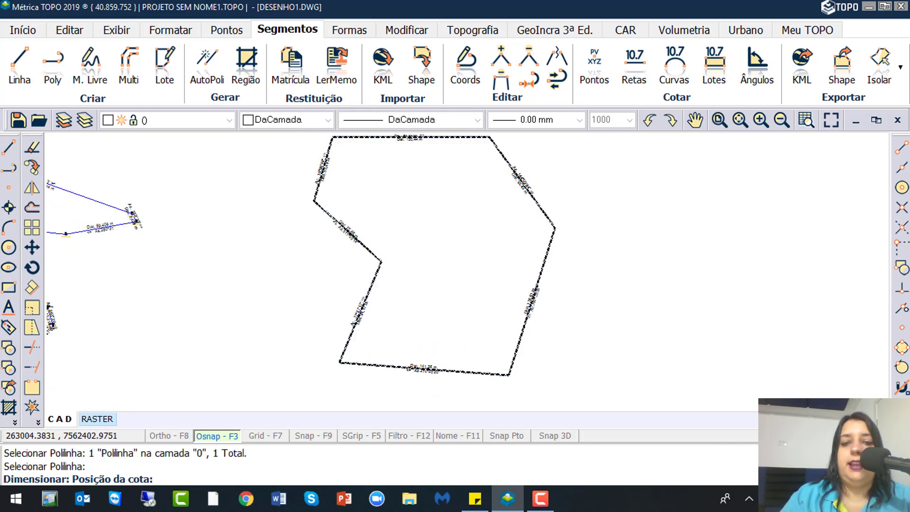
pyautogui.moveTo(360, 156); pyautogui.dragTo(400, 201, button='middle')
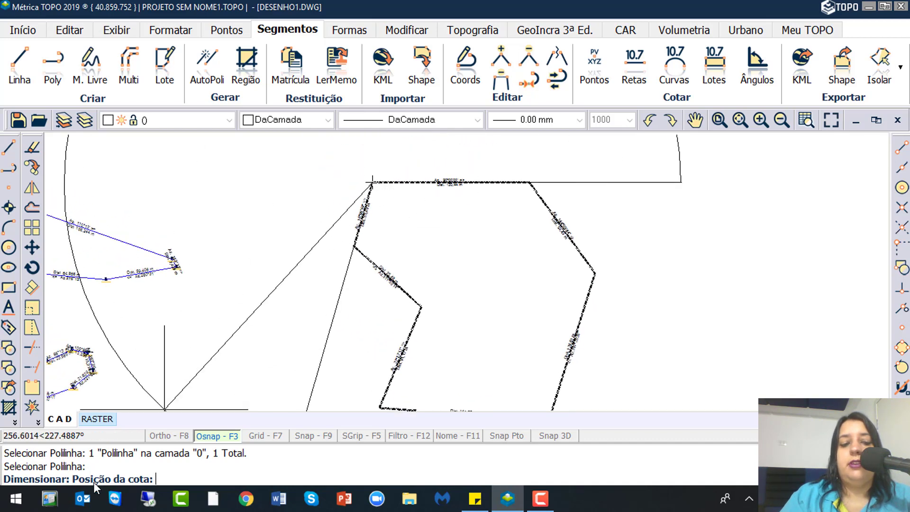
pyautogui.scroll(5, 379, 199)
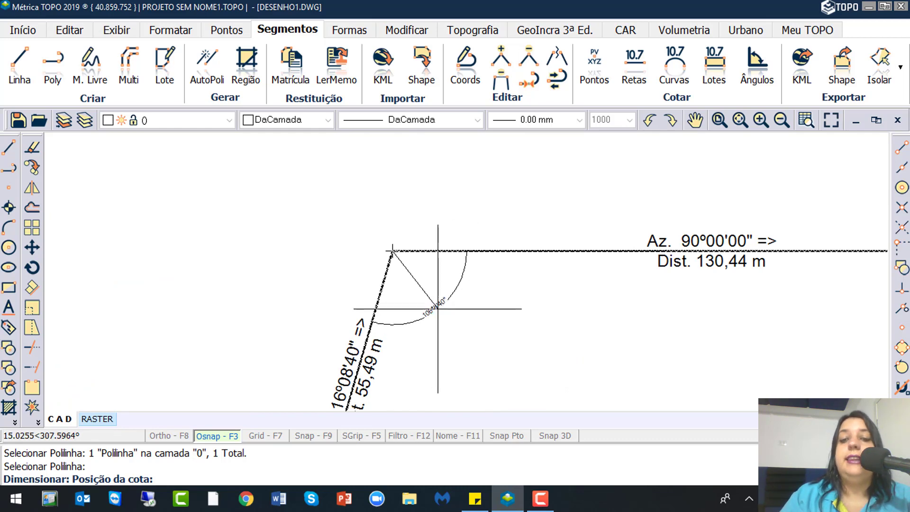
pyautogui.scroll(8, 438, 308)
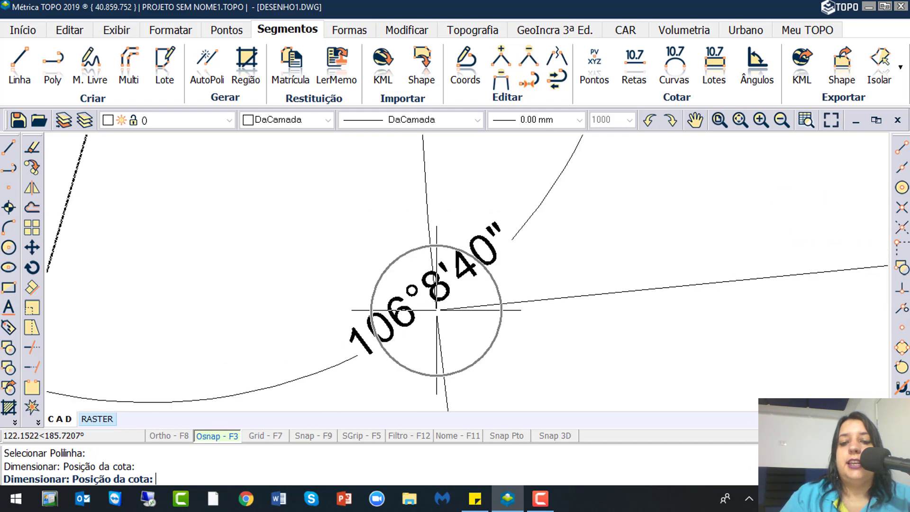
pyautogui.scroll(-10, 358, 254)
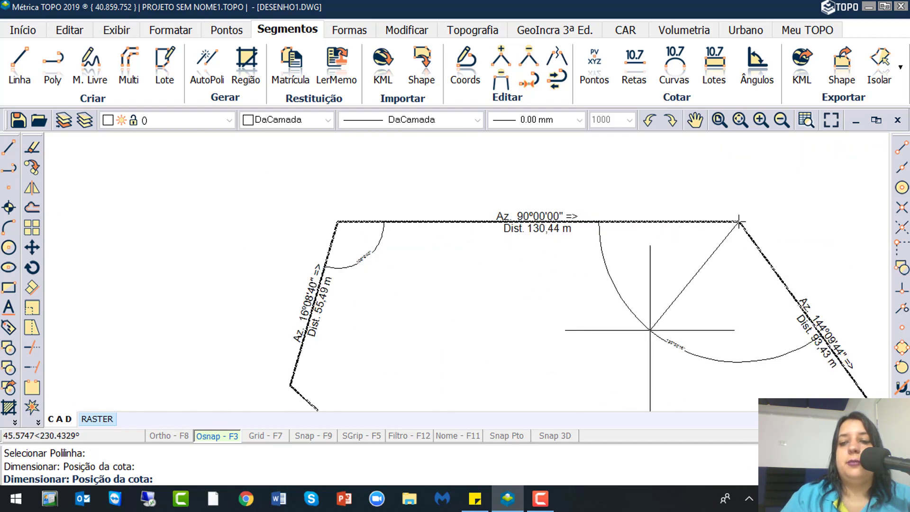
# - Place the internal angle dimensions inside the polygon's upper-right and rightmost vertices
pyautogui.scroll(8, 664, 220)
pyautogui.click(664, 220)
pyautogui.scroll(-3, 664, 219)
pyautogui.scroll(-4, 426, 244)
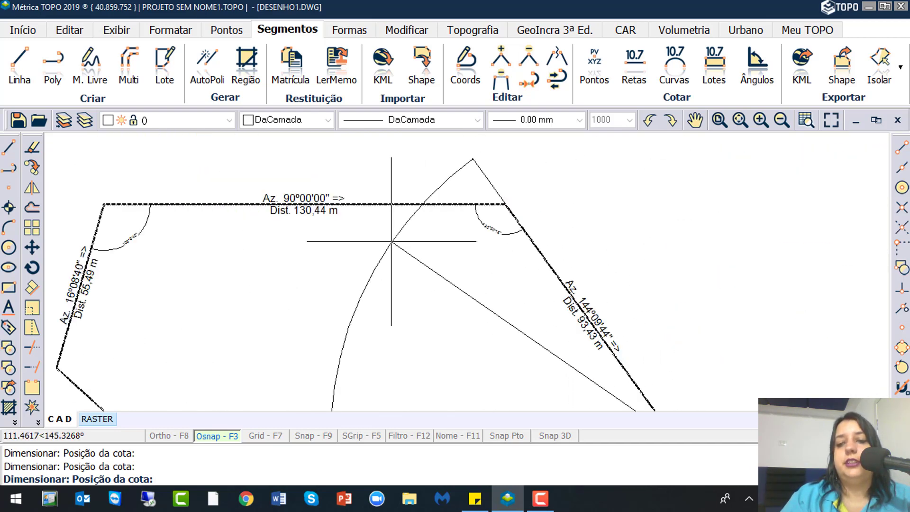
pyautogui.scroll(5, 504, 329)
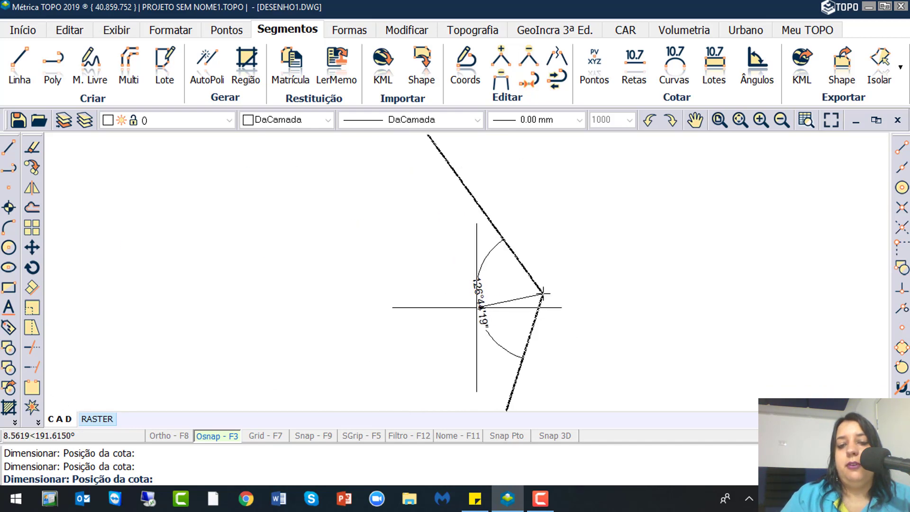
pyautogui.scroll(-4, 474, 308)
# - Place the angle dimension inside the polygon's lower-right vertex and the one outside its lower-left vertex
pyautogui.scroll(1, 468, 338)
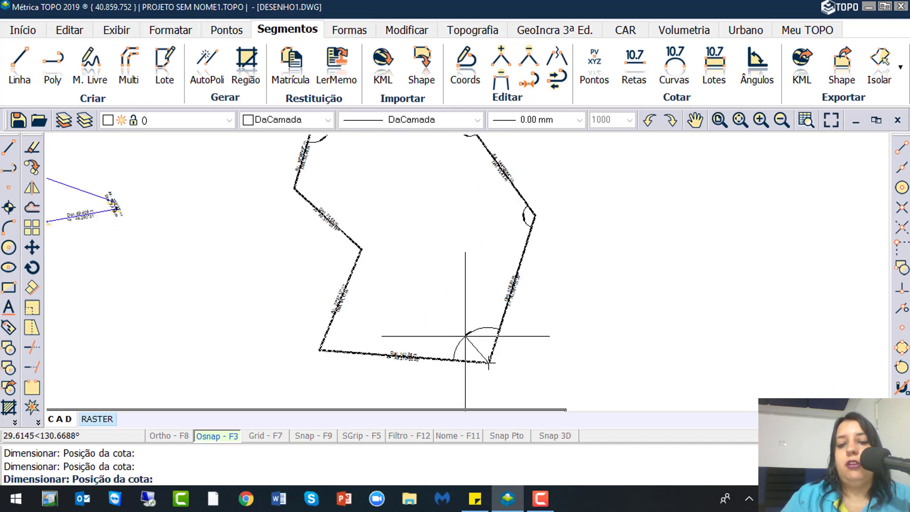
pyautogui.scroll(4, 479, 336)
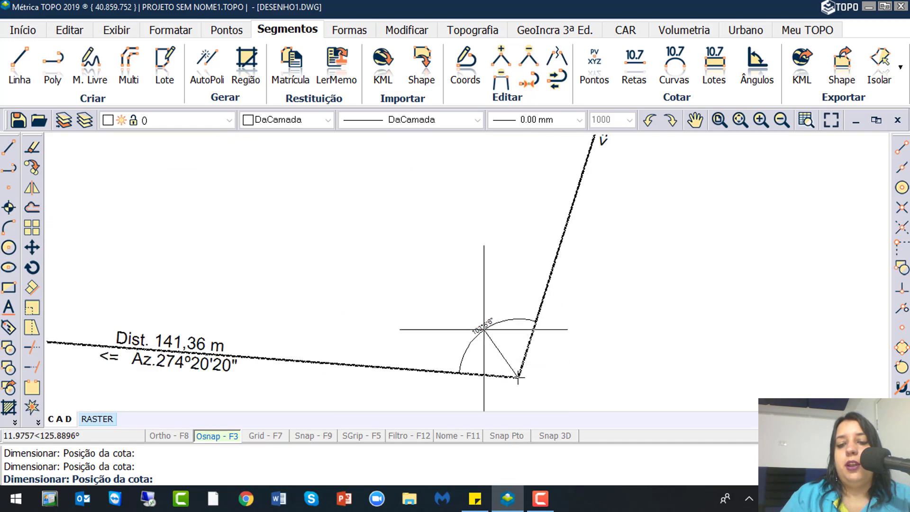
pyautogui.click(478, 321)
pyautogui.scroll(-4, 332, 323)
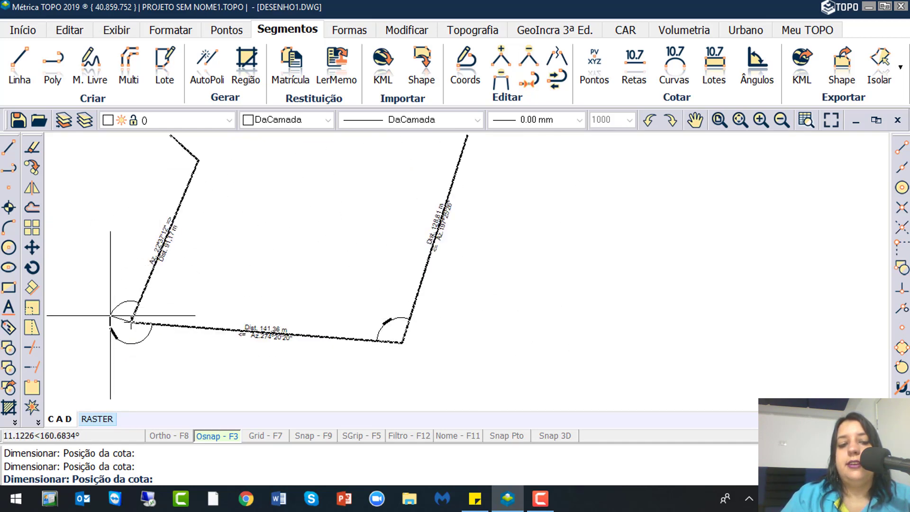
pyautogui.scroll(2, 103, 315)
pyautogui.click(103, 316)
pyautogui.scroll(-5, 260, 325)
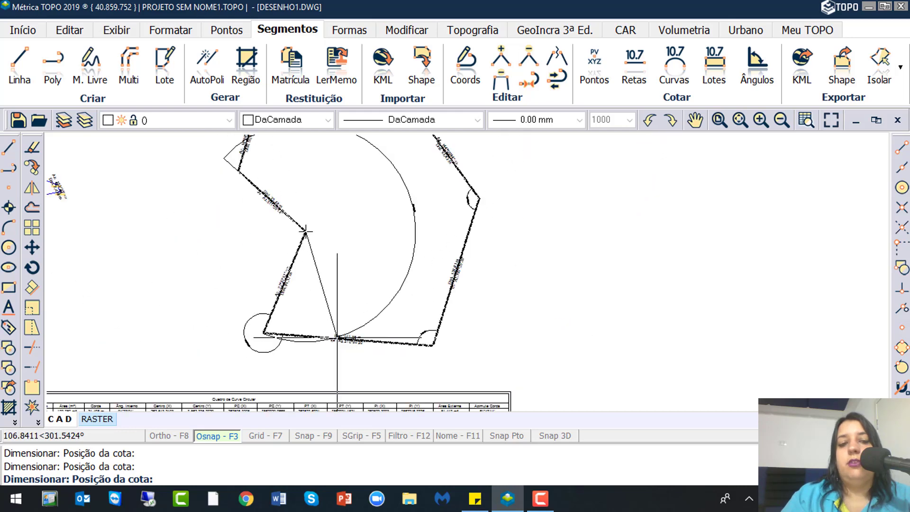
# - Skip the angle at the polygon's inward vertex, place the one outside its left vertex, and inspect the finished angle dimensions
pyautogui.scroll(3, 307, 258)
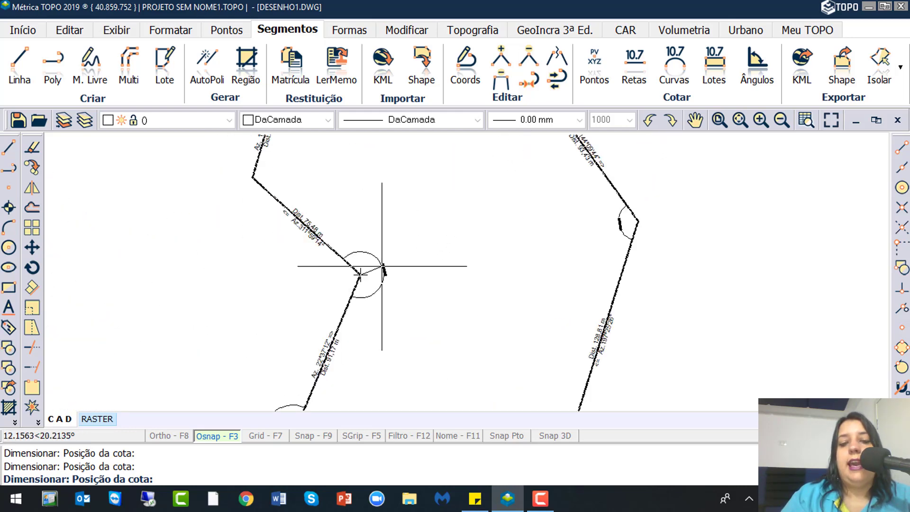
pyautogui.press('Escape')
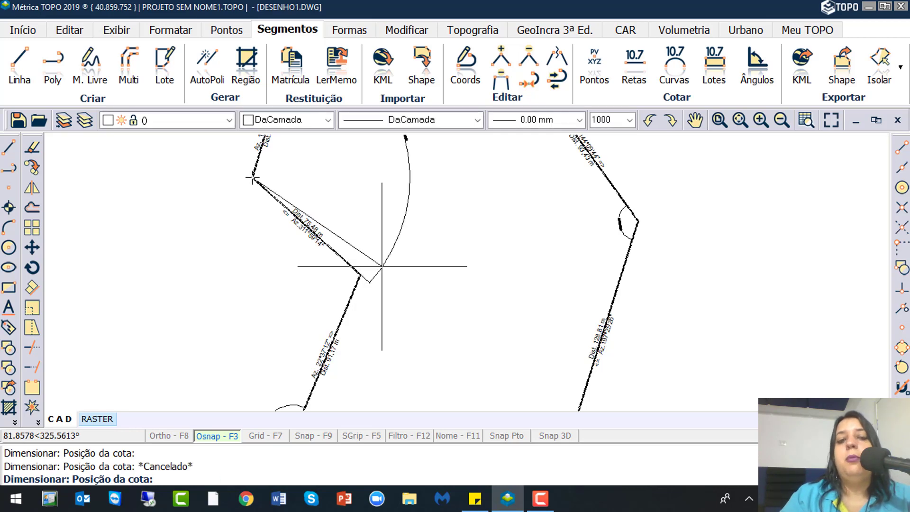
pyautogui.scroll(-2, 301, 203)
pyautogui.scroll(3, 296, 206)
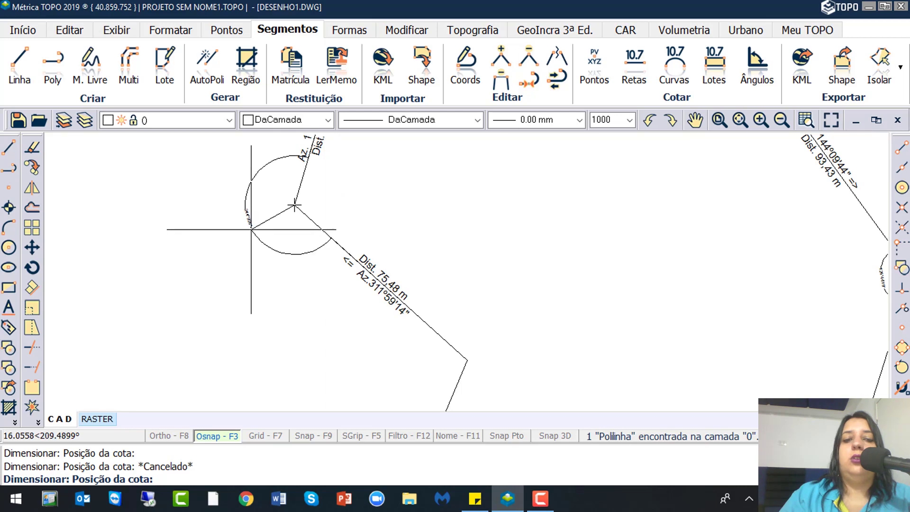
pyautogui.press('Escape')
pyautogui.scroll(-3, 254, 228)
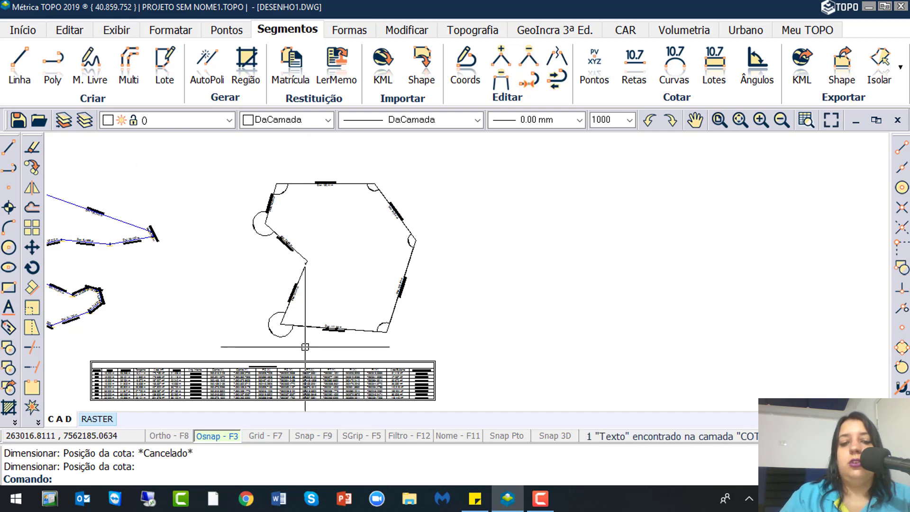
pyautogui.scroll(3, 388, 354)
pyautogui.scroll(5, 372, 324)
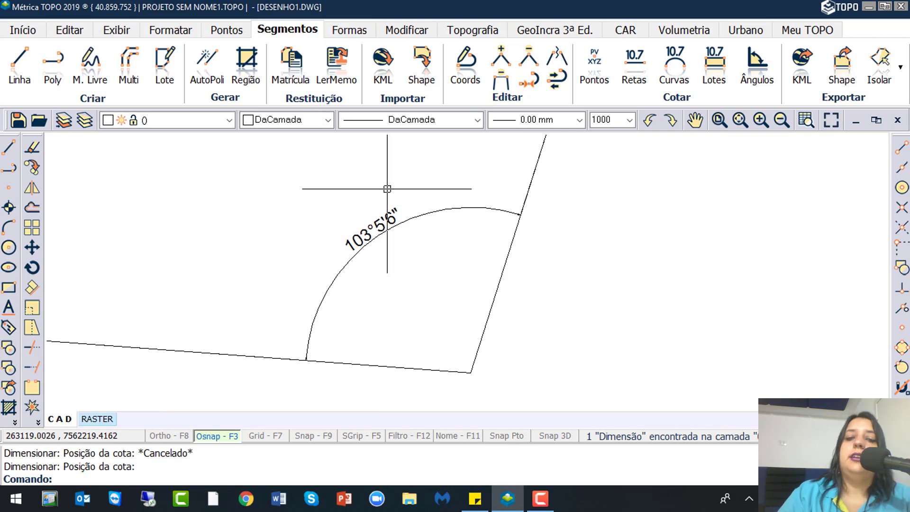
pyautogui.scroll(-6, 388, 189)
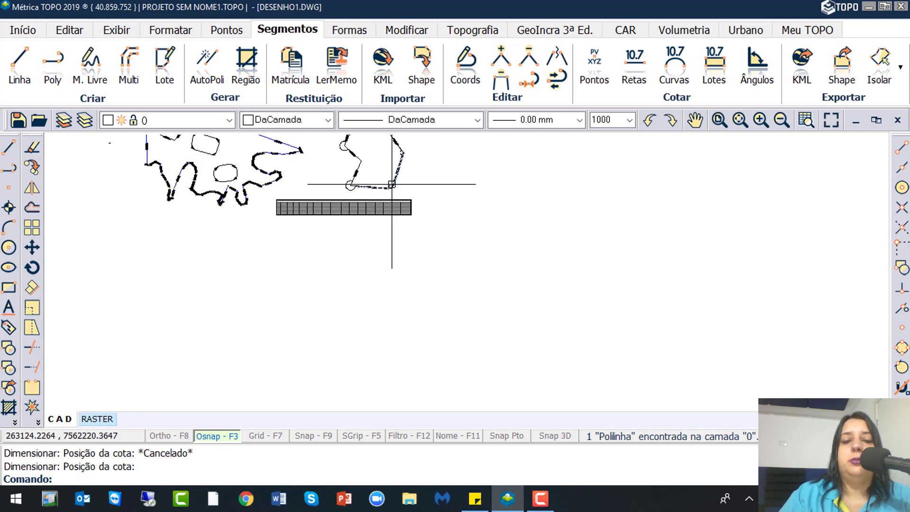
pyautogui.scroll(-2, 391, 184)
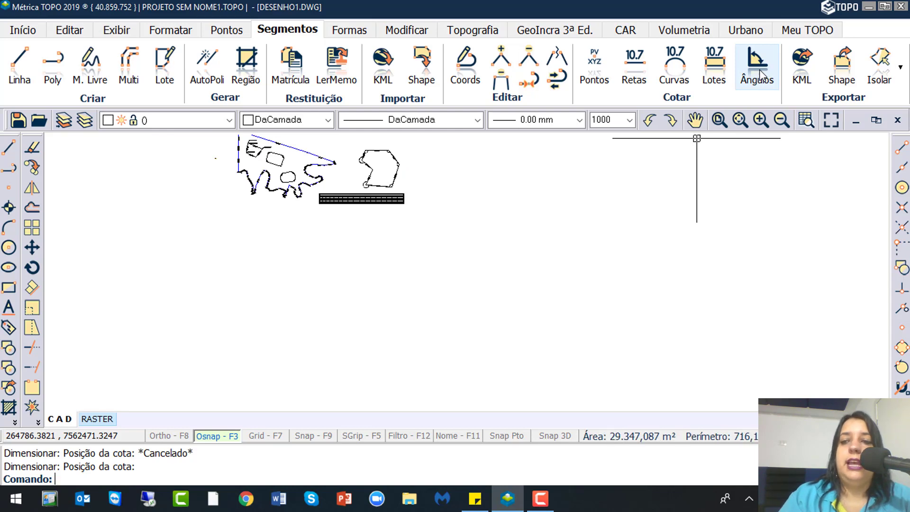
# - Create a regular 10 x 25 m lot without a curve and insert it by its centre above the curve table, rotated 90°
pyautogui.click(721, 79)
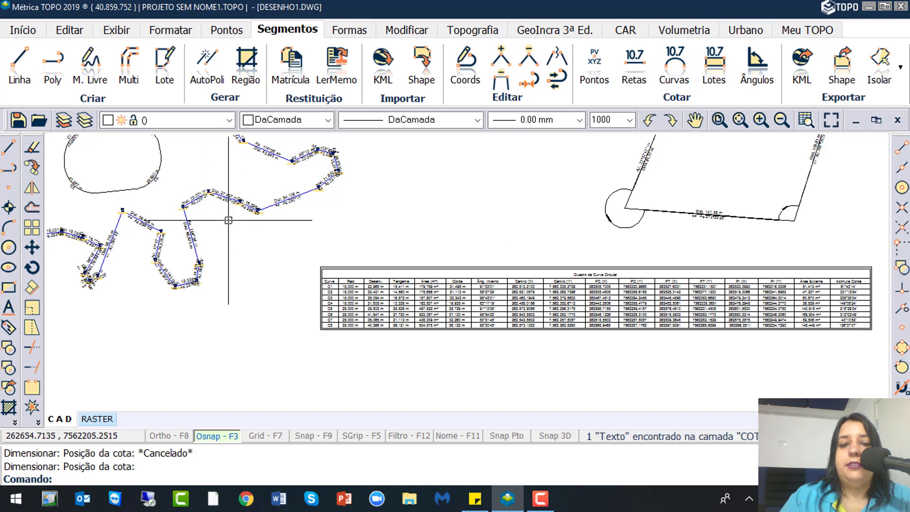
pyautogui.click(164, 82)
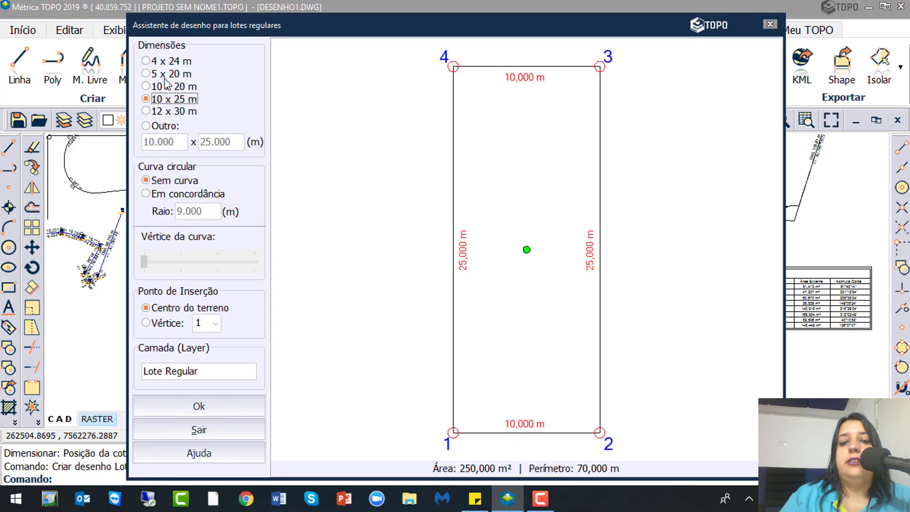
pyautogui.click(236, 413)
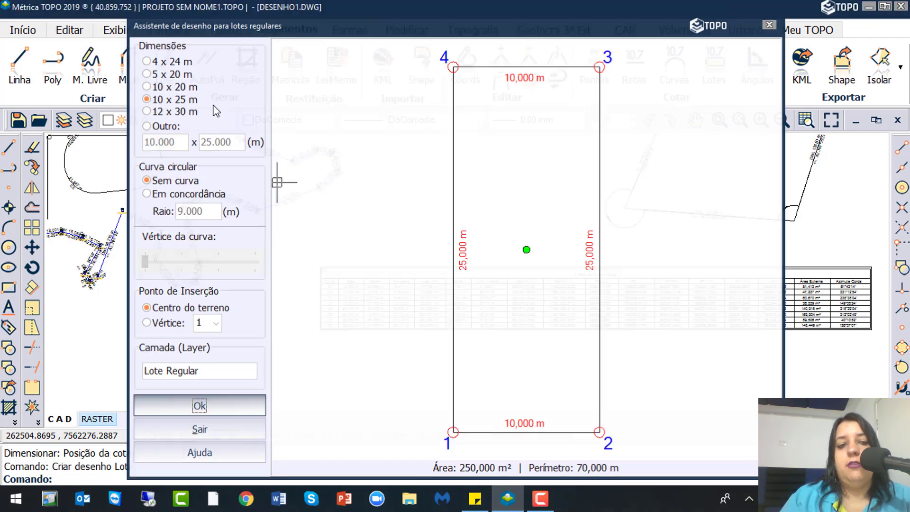
pyautogui.scroll(5, 429, 252)
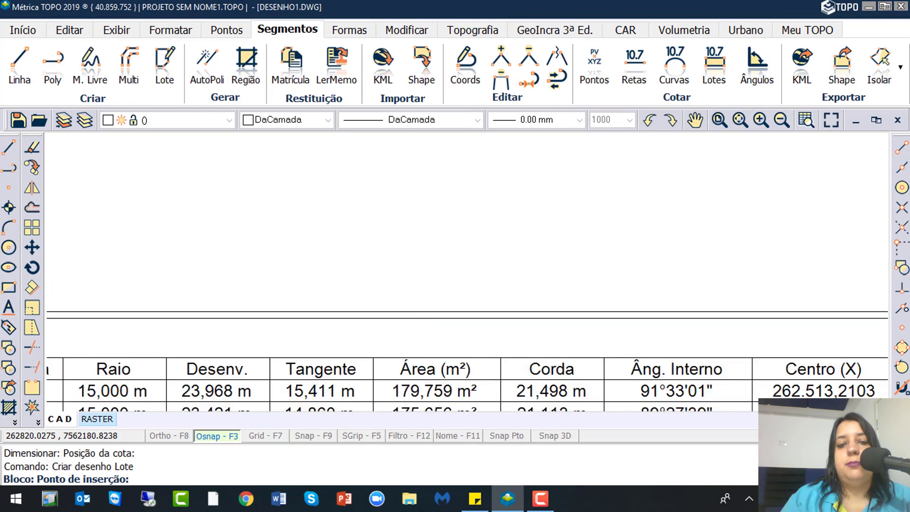
pyautogui.click(399, 189)
pyautogui.write('90')
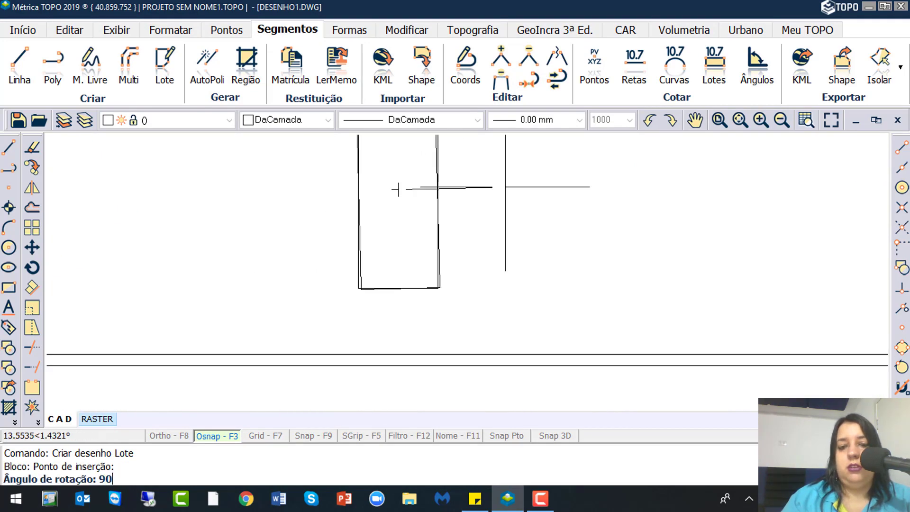
pyautogui.press('Return')
pyautogui.click(480, 292)
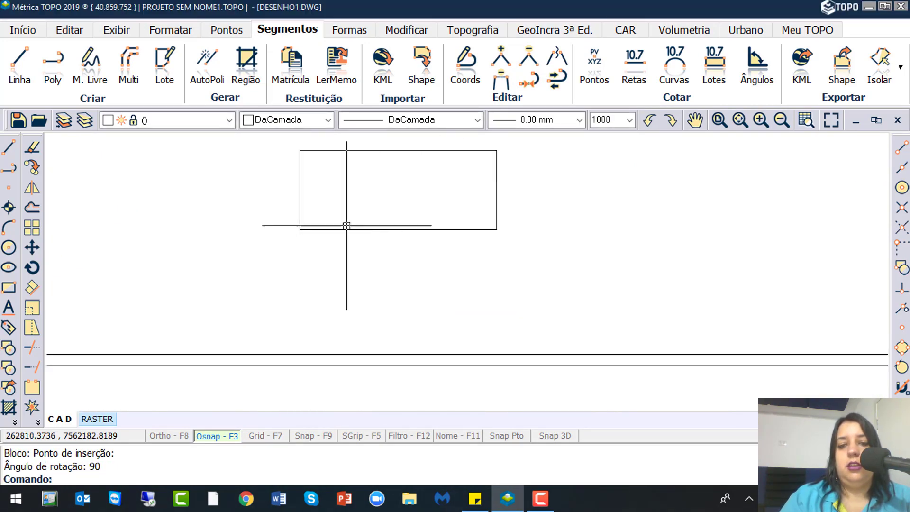
# - Copy the 10 x 25 m lot twice upward from its lower-left corner, snapping the copies into a stack of three adjoining lots
pyautogui.scroll(-4, 346, 220)
pyautogui.scroll(4, 348, 197)
pyautogui.click(349, 195)
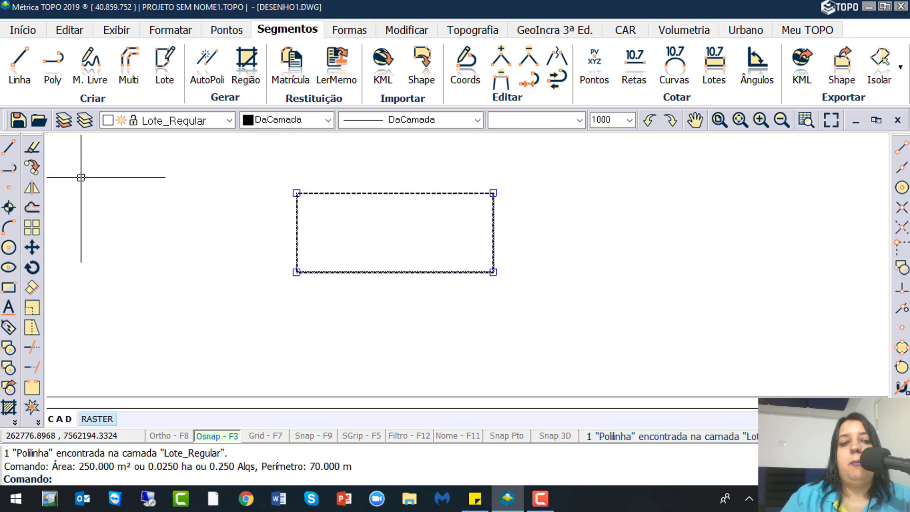
pyautogui.click(32, 167)
pyautogui.click(298, 272)
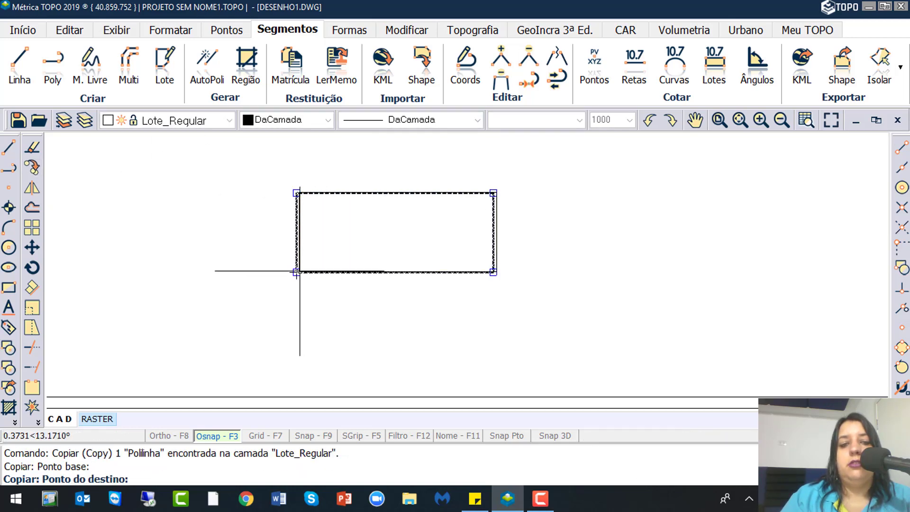
pyautogui.click(297, 193)
pyautogui.scroll(-2, 326, 260)
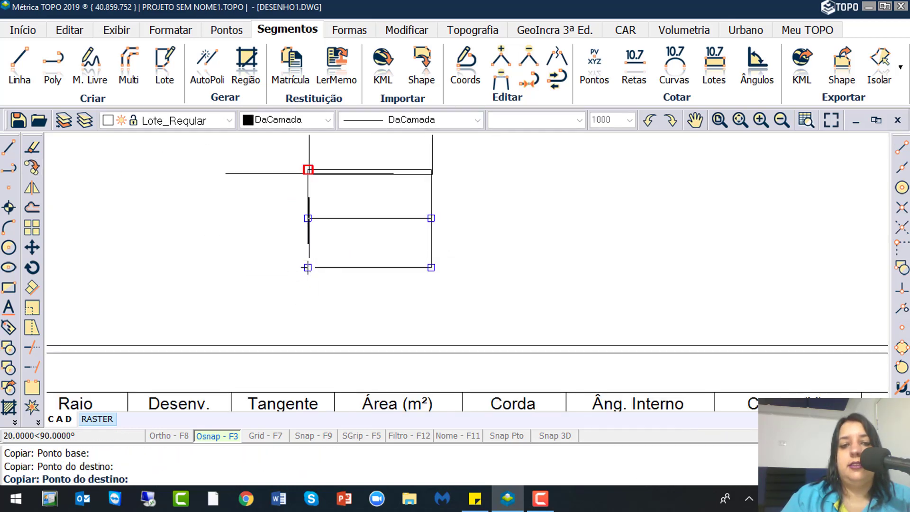
pyautogui.click(307, 170)
pyautogui.press('Escape')
pyautogui.moveTo(326, 196); pyautogui.dragTo(317, 245, button='middle')
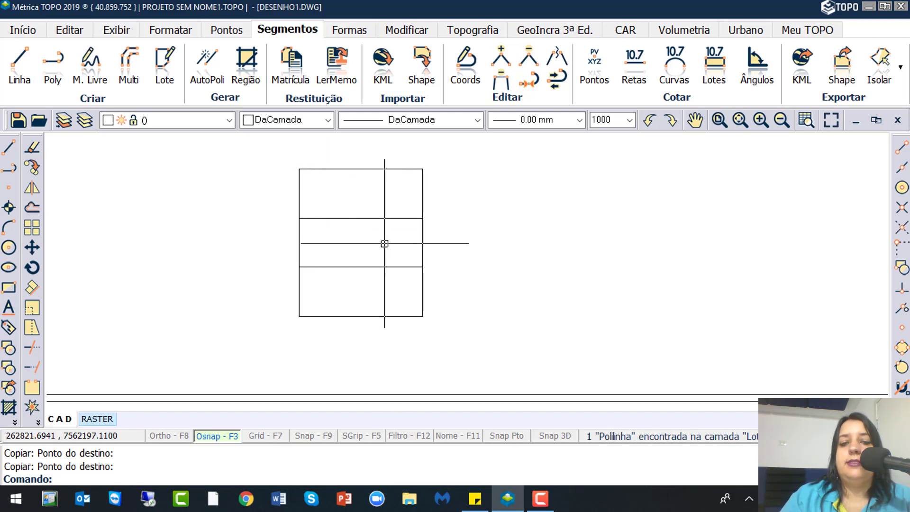
# - Set up the lot dimensioning with numbering starting at 1 and a circular outline around the lot numbers
pyautogui.click(723, 78)
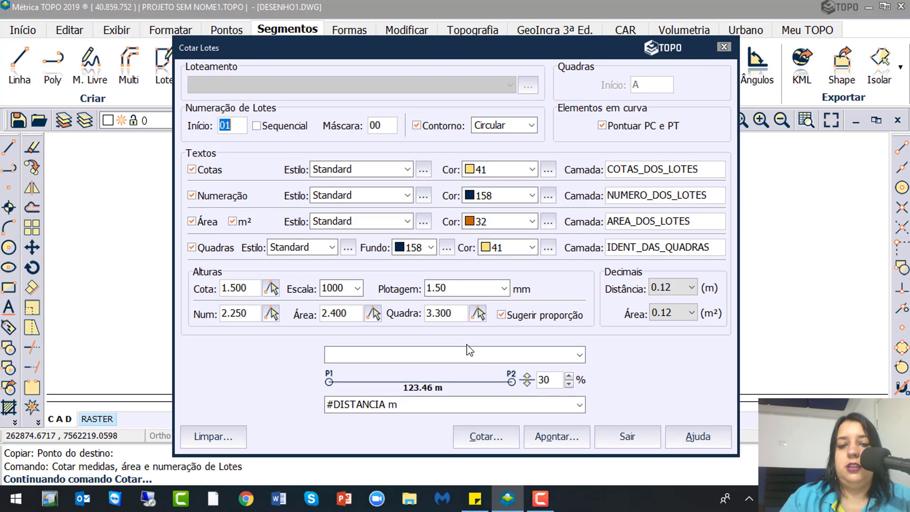
pyautogui.click(225, 119)
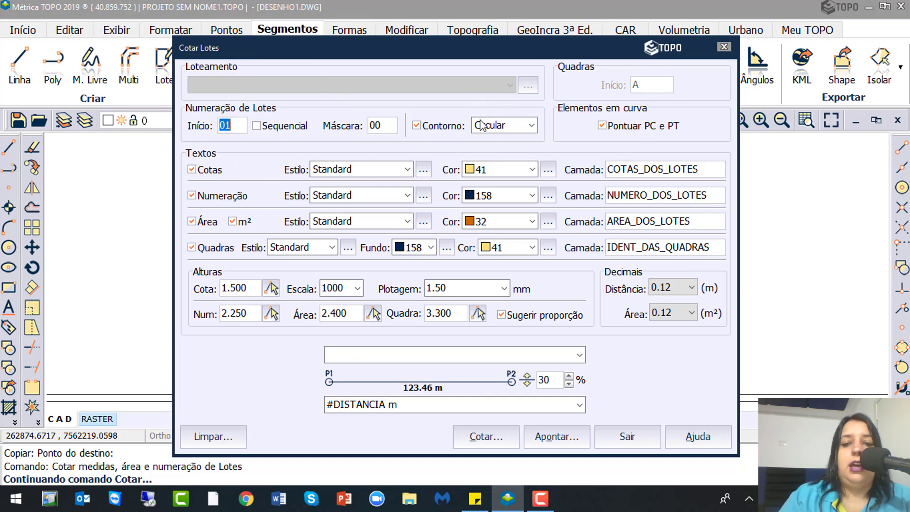
pyautogui.click(499, 127)
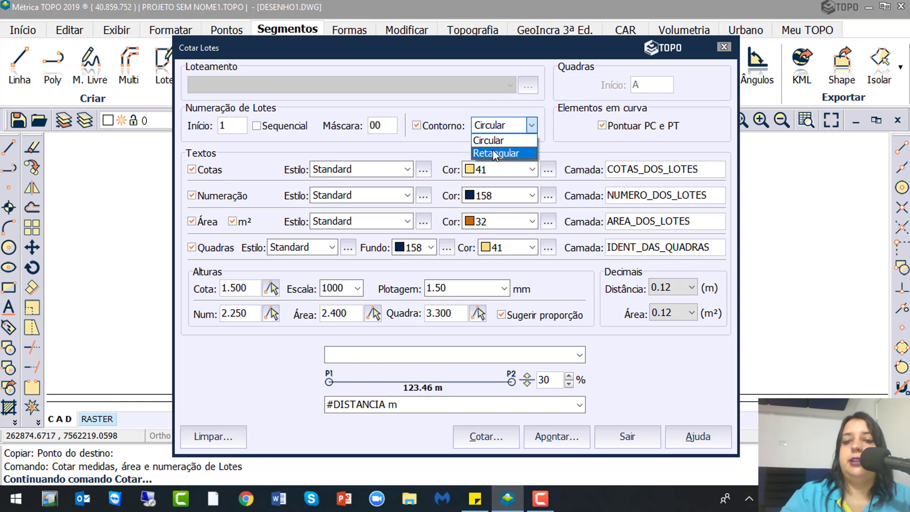
pyautogui.click(488, 140)
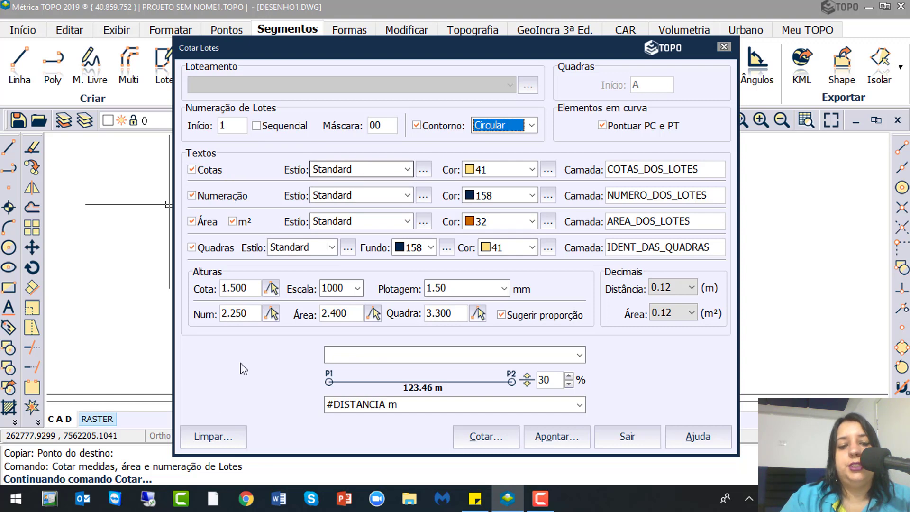
pyautogui.press('ctrl')
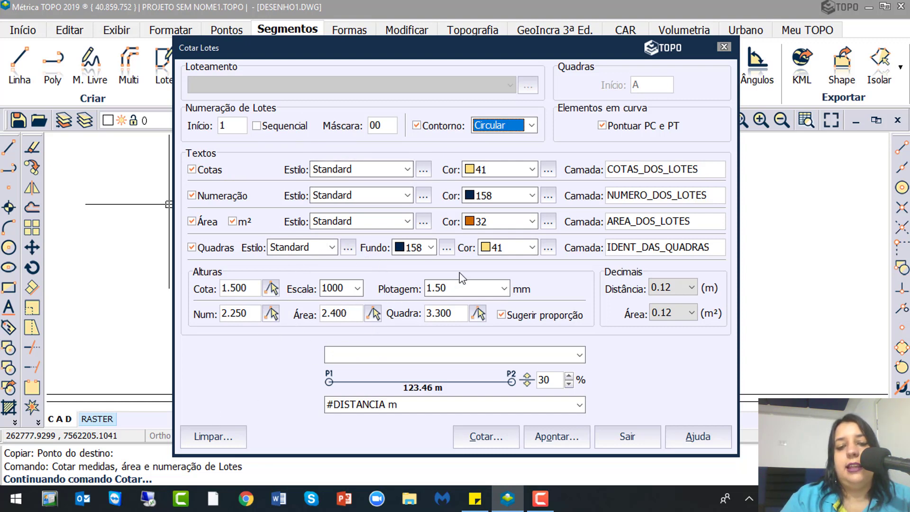
pyautogui.press('ctrl')
pyautogui.press('ctrl')
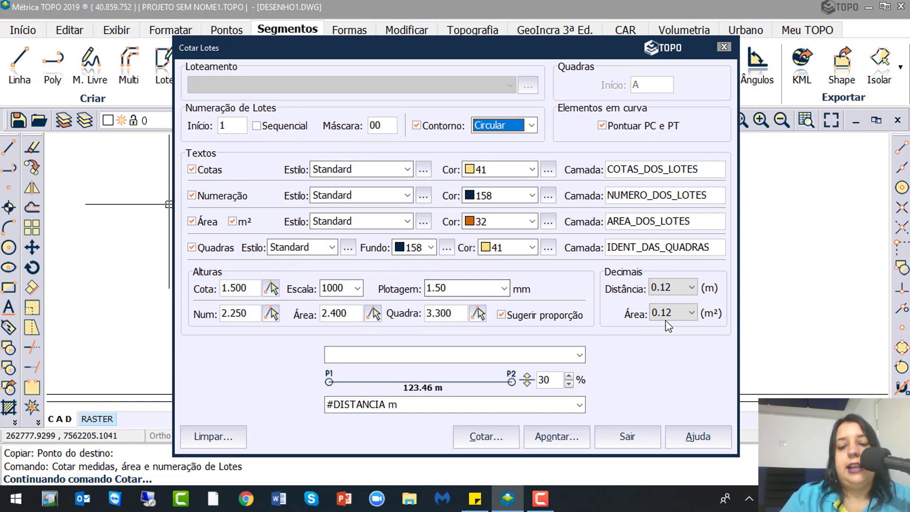
pyautogui.press('ctrl')
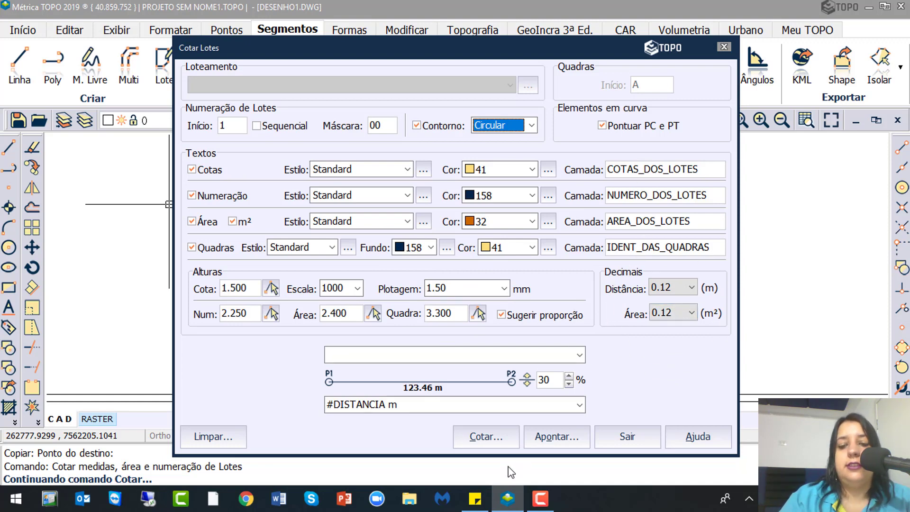
pyautogui.press('ctrl')
pyautogui.press('ctrl')
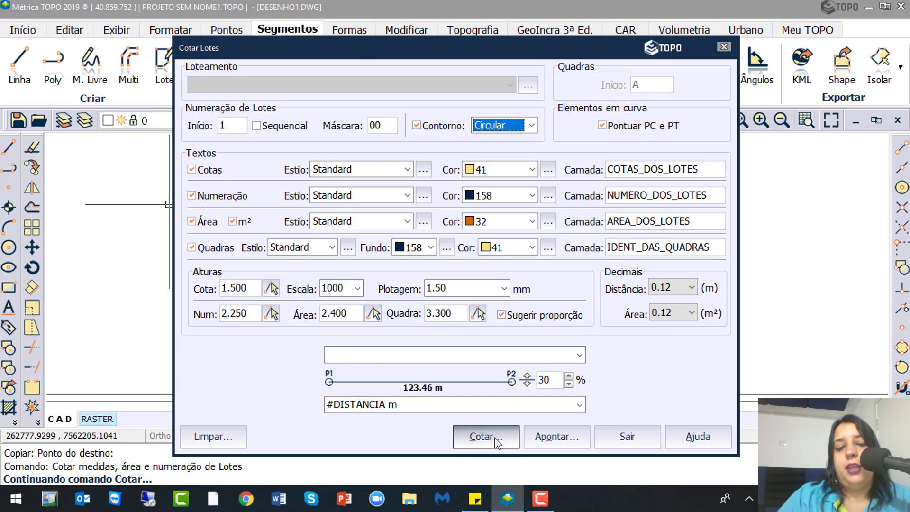
# - Dimension and number the three stacked lots from the top one down, inspect the annotations, and end the lot dimensioning
pyautogui.click(495, 441)
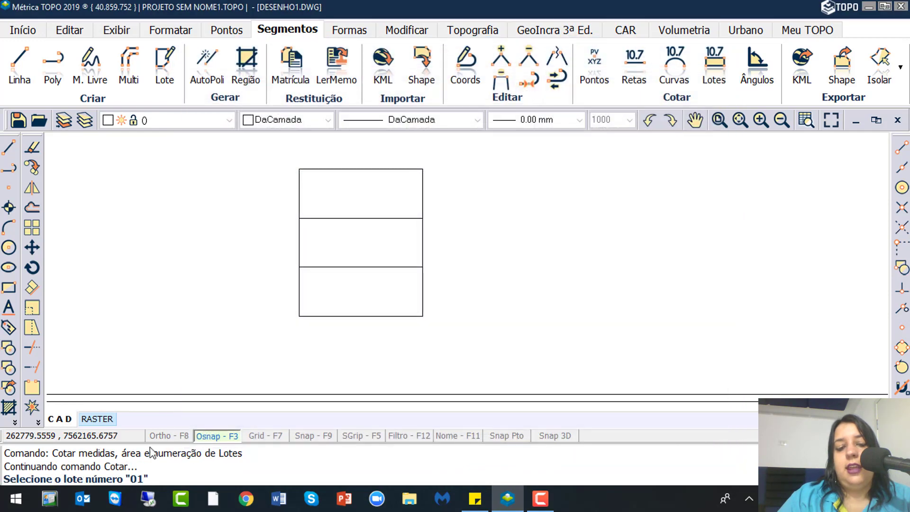
pyautogui.click(420, 193)
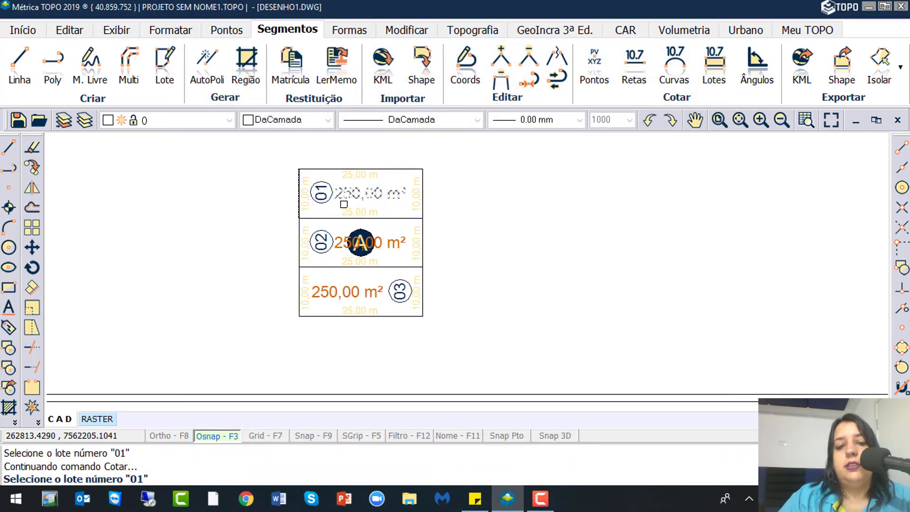
pyautogui.scroll(4, 322, 194)
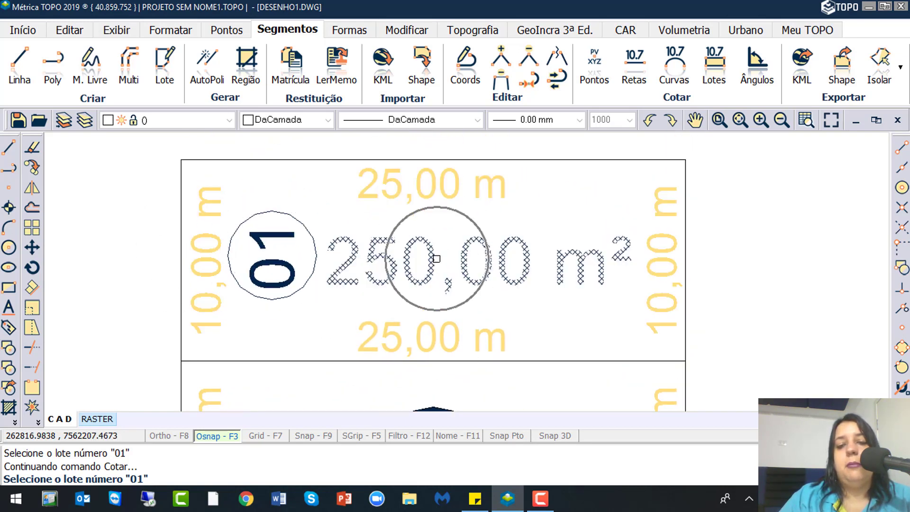
pyautogui.scroll(-3, 437, 259)
pyautogui.moveTo(514, 276); pyautogui.dragTo(518, 187, button='middle')
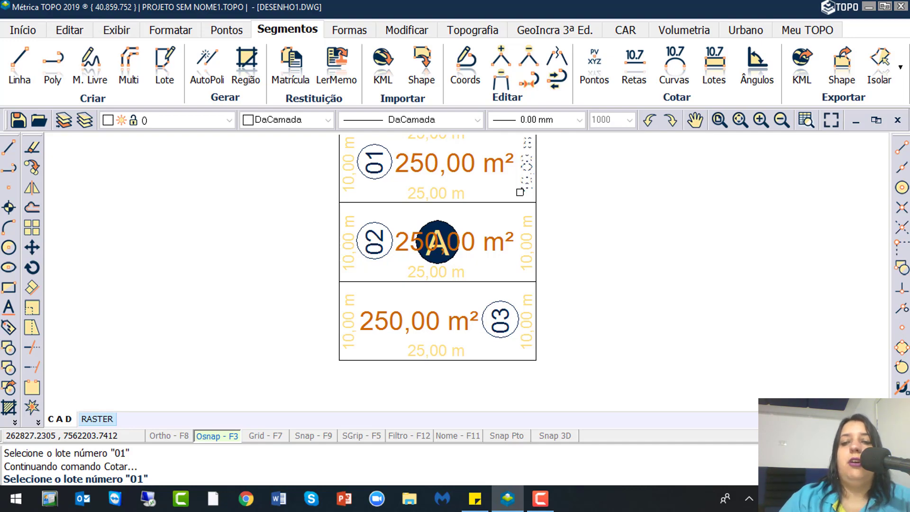
pyautogui.scroll(-8, 520, 191)
pyautogui.moveTo(516, 194); pyautogui.dragTo(458, 304, button='middle')
pyautogui.press('Escape')
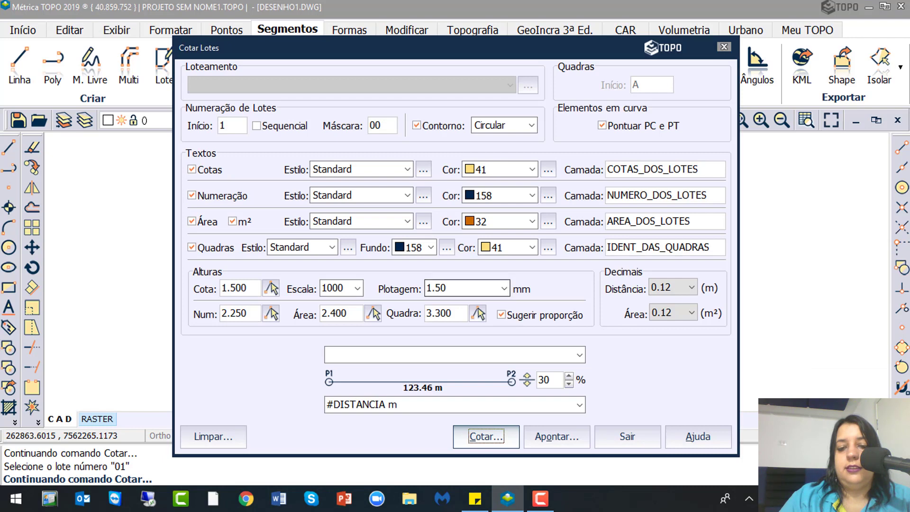
pyautogui.click(637, 442)
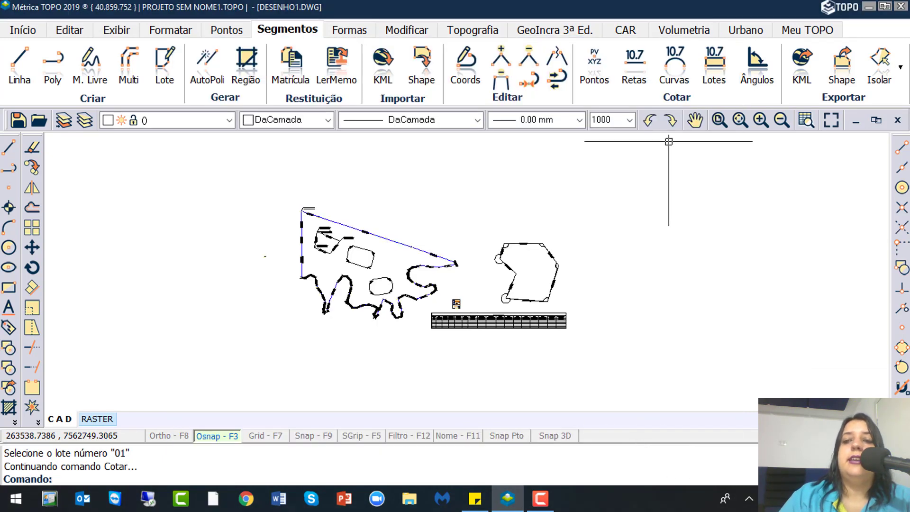
pyautogui.click(711, 71)
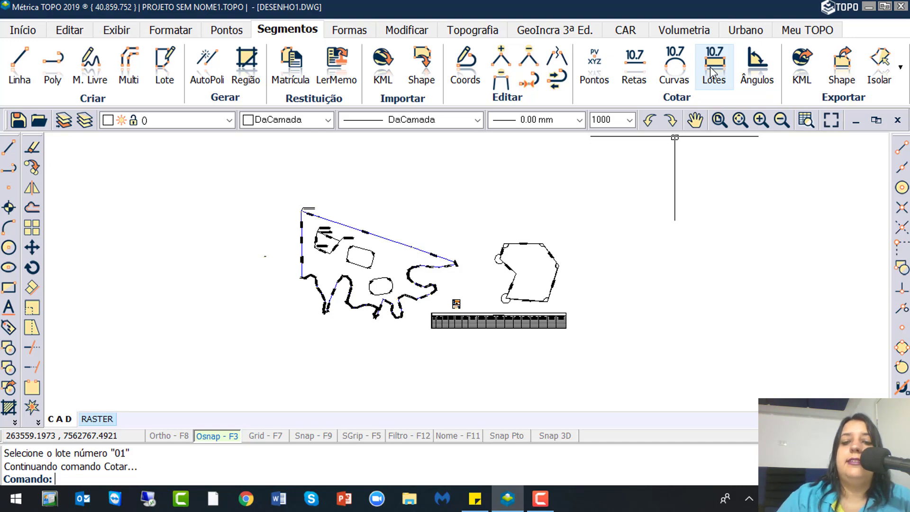
pyautogui.scroll(5, 377, 329)
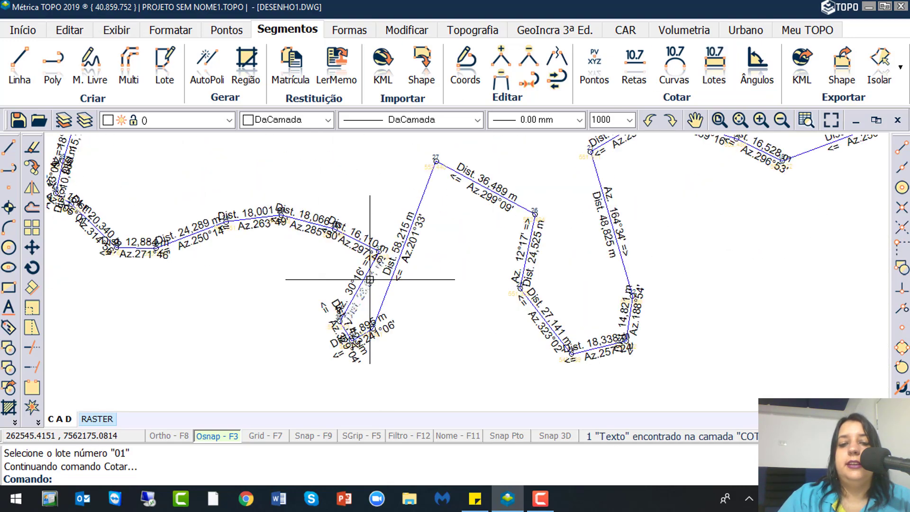
pyautogui.scroll(-5, 400, 197)
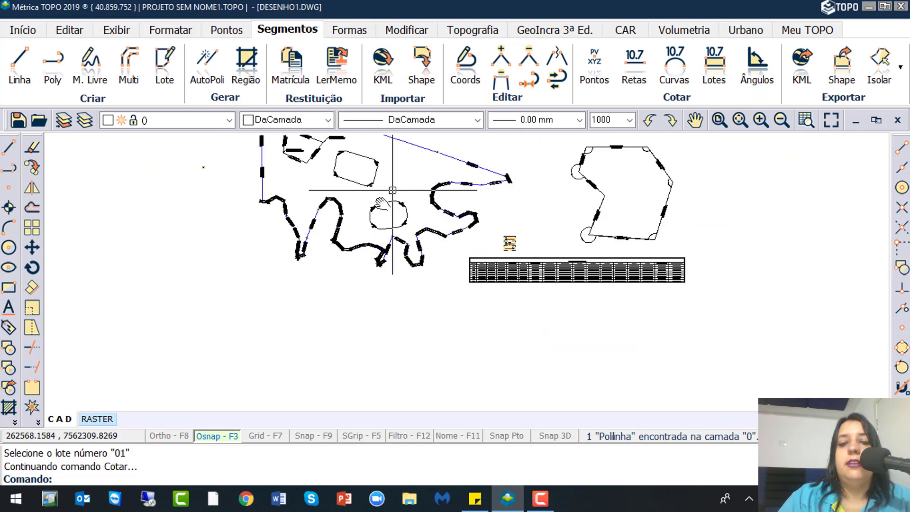
pyautogui.moveTo(393, 190); pyautogui.dragTo(341, 271, button='middle')
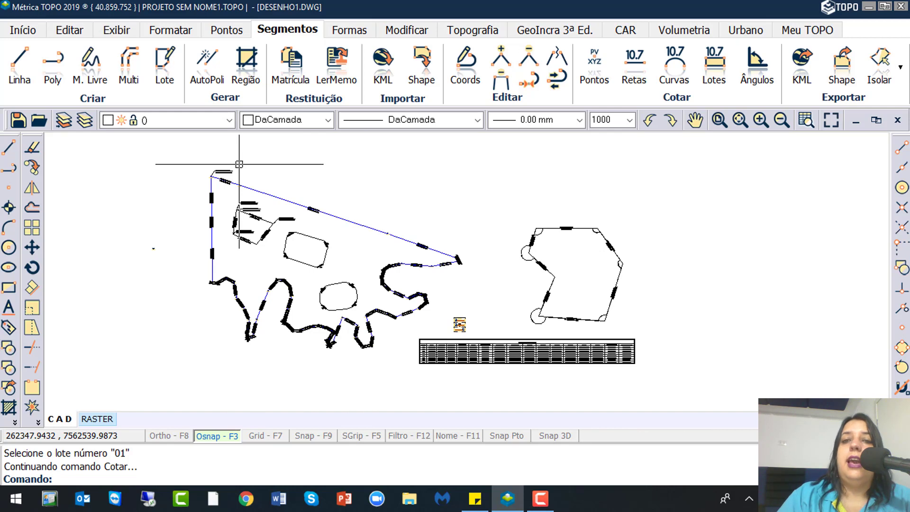
# - View the text properties of the distance label on the large polygon's left boundary, and leave the text editor without changes
pyautogui.scroll(5, 212, 194)
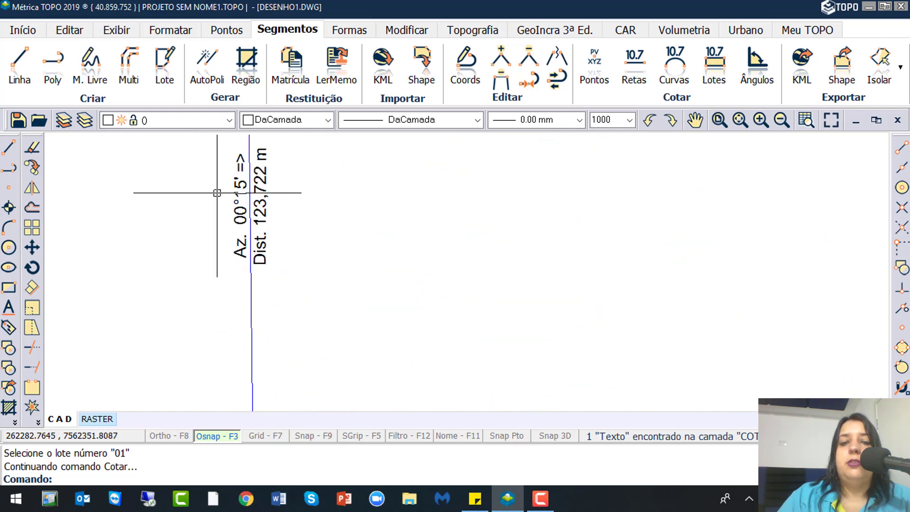
pyautogui.click(259, 183)
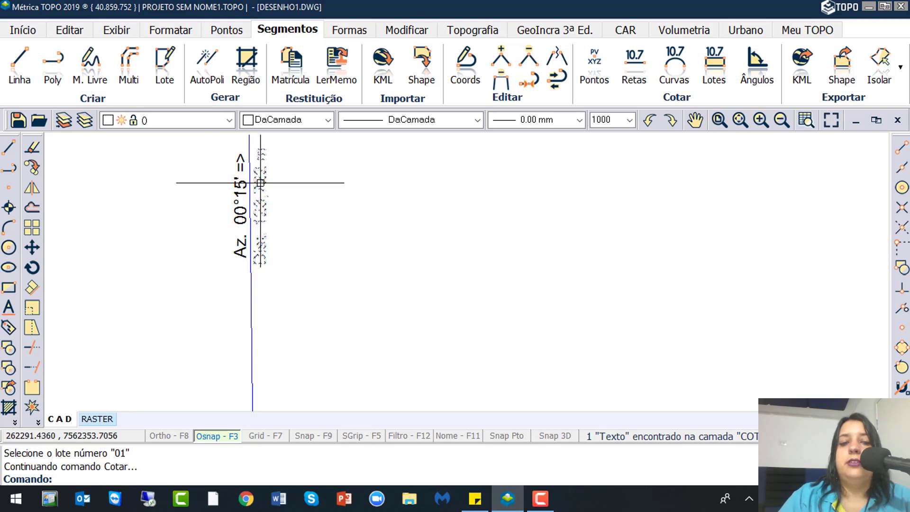
pyautogui.doubleClick(260, 183)
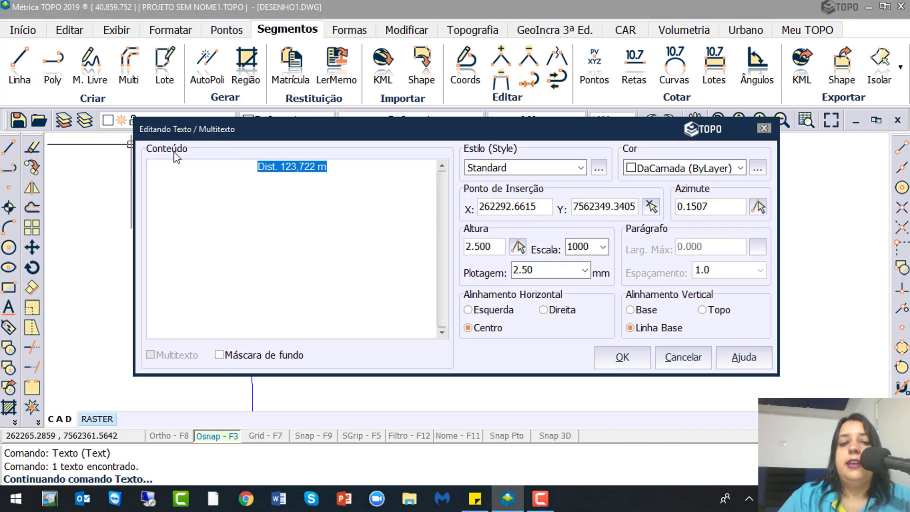
pyautogui.click(764, 126)
pyautogui.scroll(-5, 271, 276)
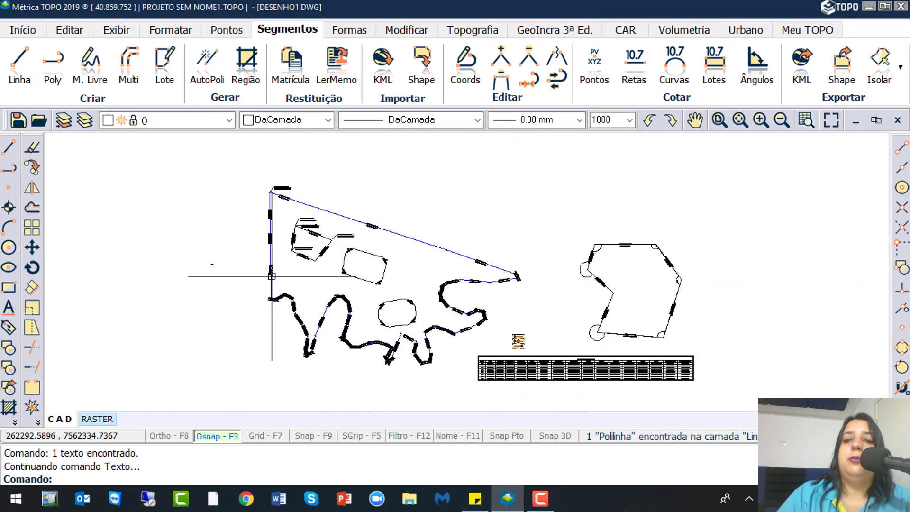
pyautogui.scroll(-2, 272, 275)
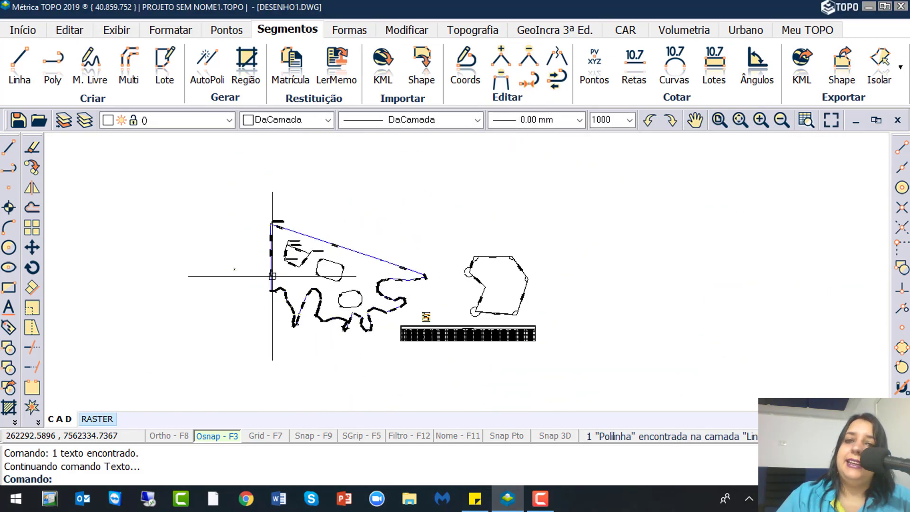